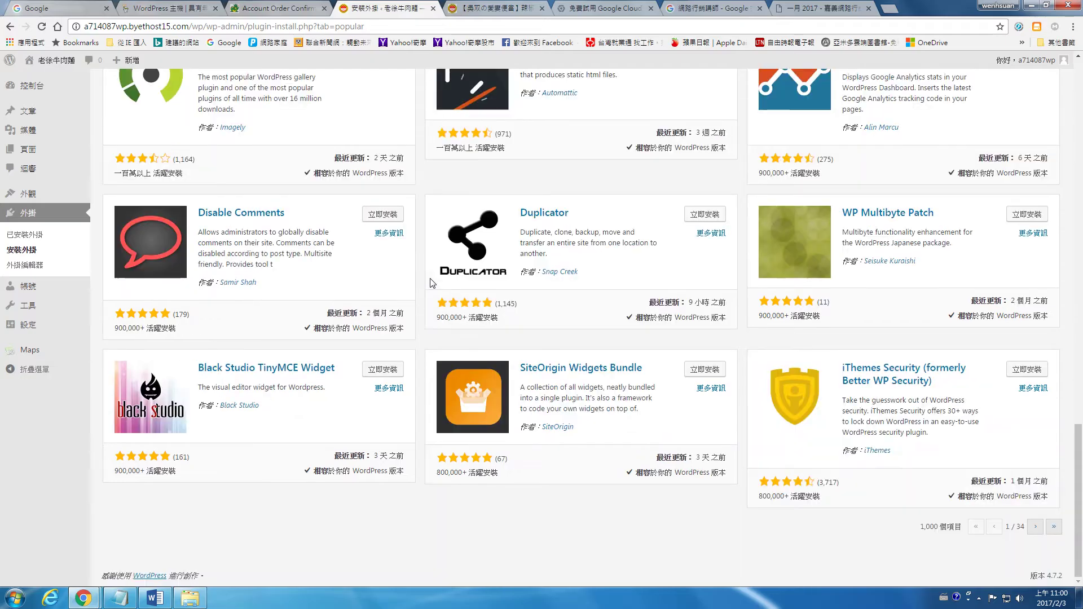
# Go to page 2 of the popular plugins list, which starts with Ninja Forms
pyautogui.click(1040, 528)
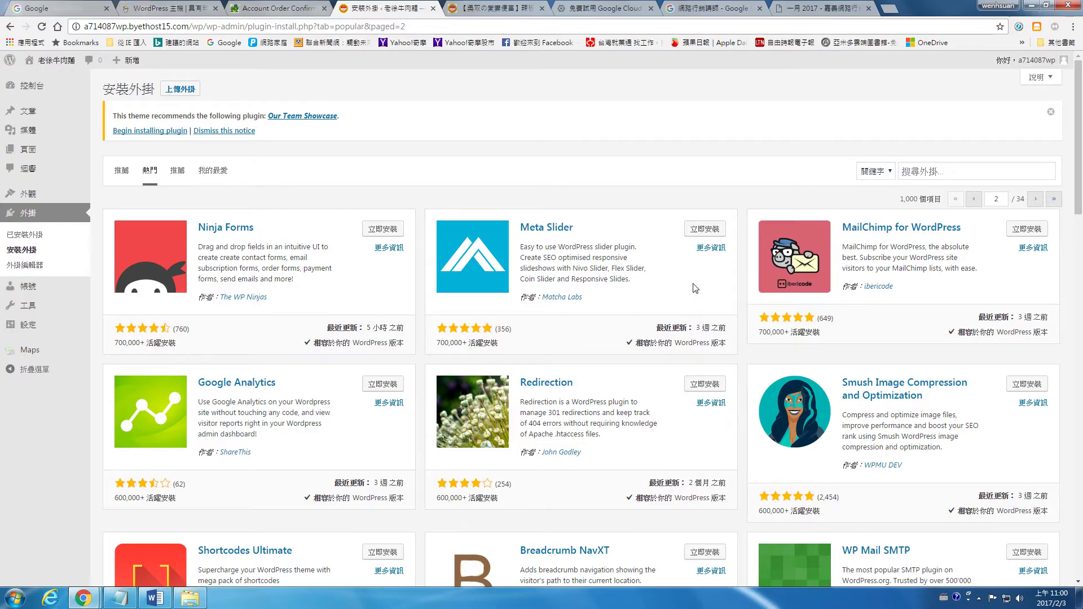
# Scroll to Image Widget, then glance at the blog archive, bento post and Google Cloud tabs
pyautogui.scroll(-4, 695, 288)
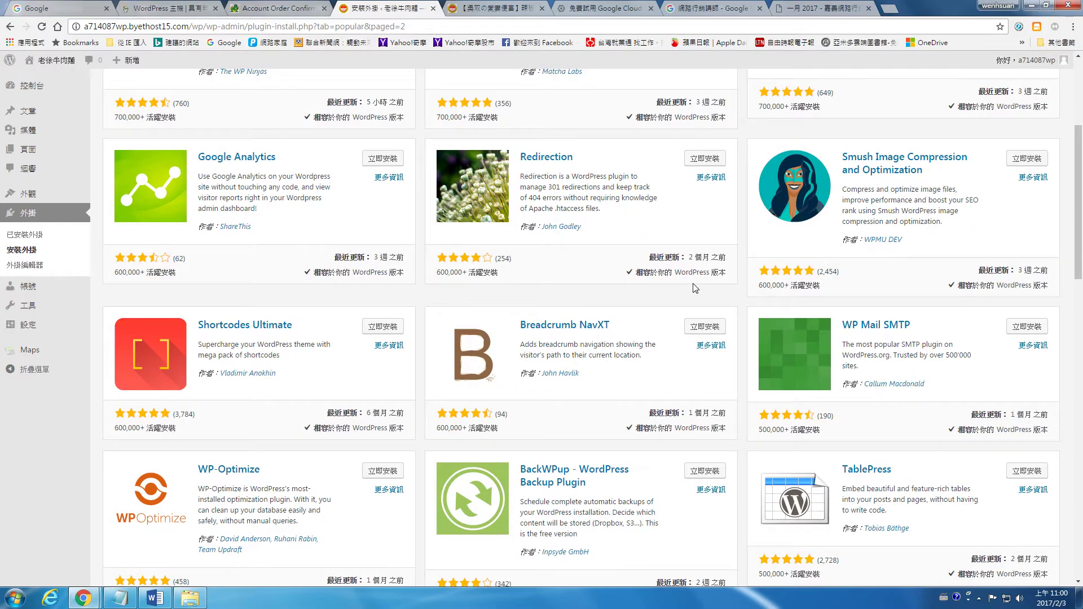
pyautogui.scroll(-6, 695, 288)
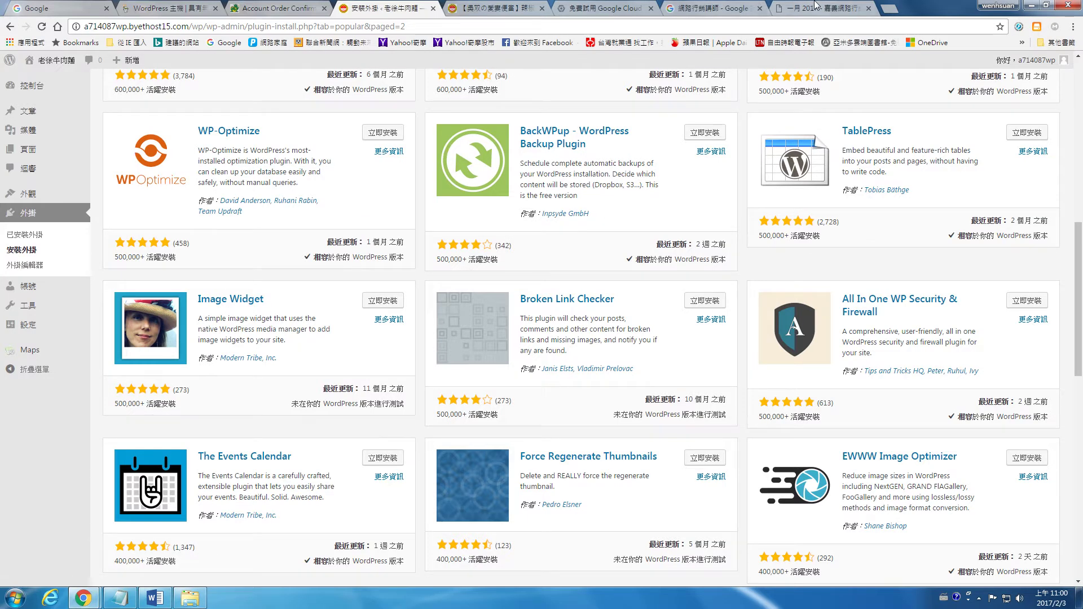
pyautogui.click(816, 6)
pyautogui.scroll(8, 800, 265)
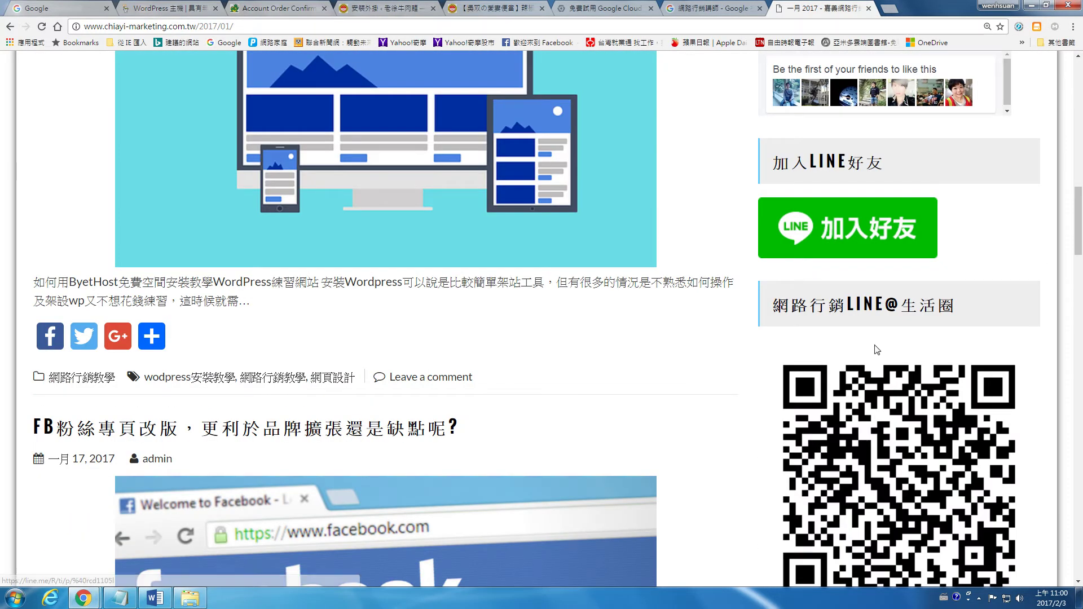
pyautogui.scroll(1, 846, 338)
pyautogui.scroll(-1, 898, 401)
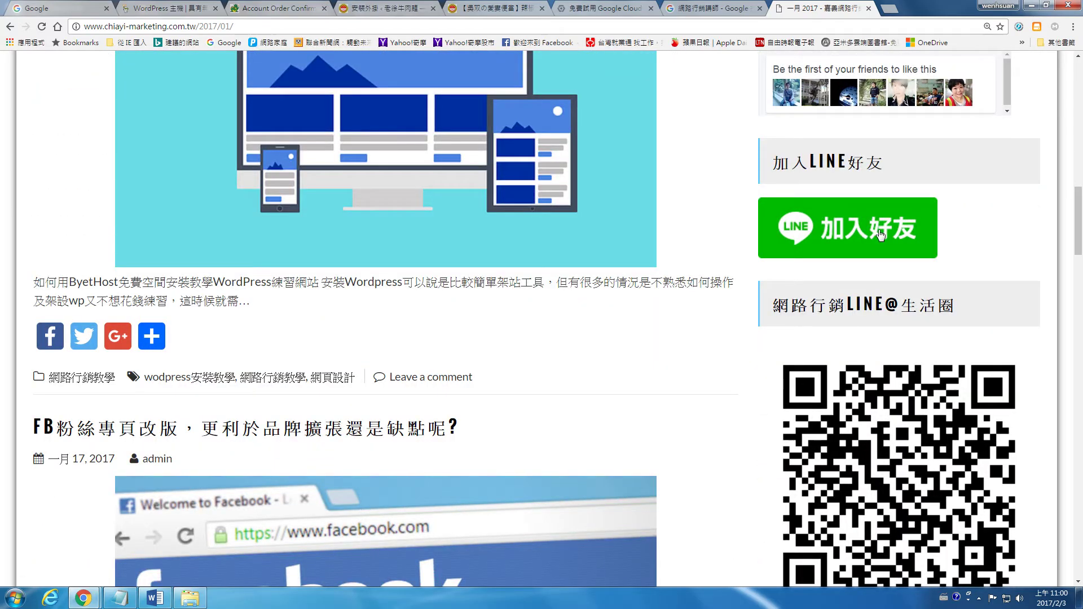
pyautogui.click(454, 6)
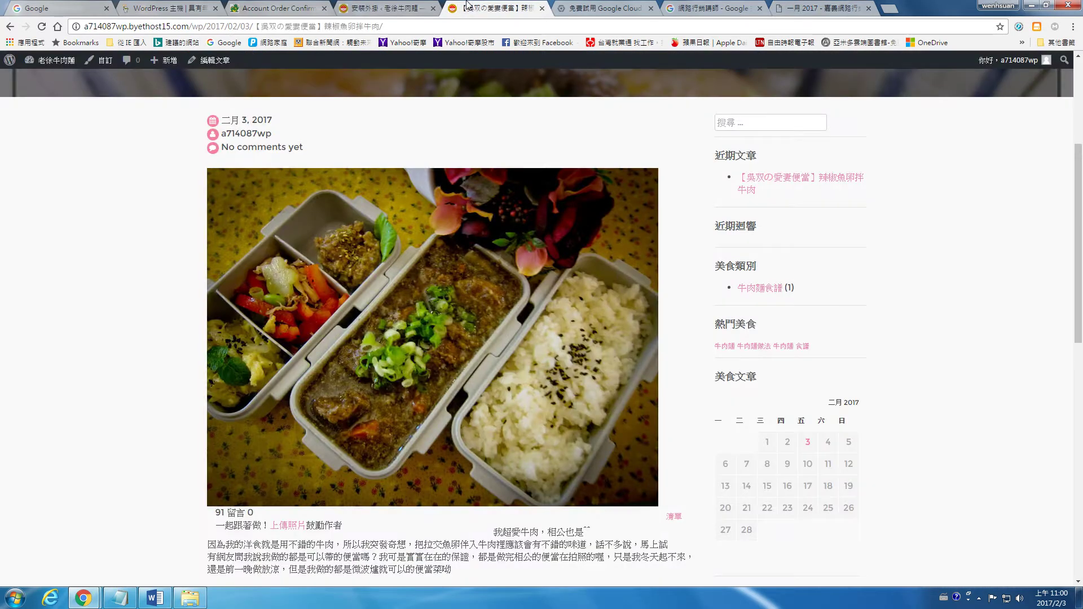
pyautogui.click(598, 6)
# Back in the plugin installer, install Image Widget (立即安裝) and start activating it
pyautogui.click(338, 6)
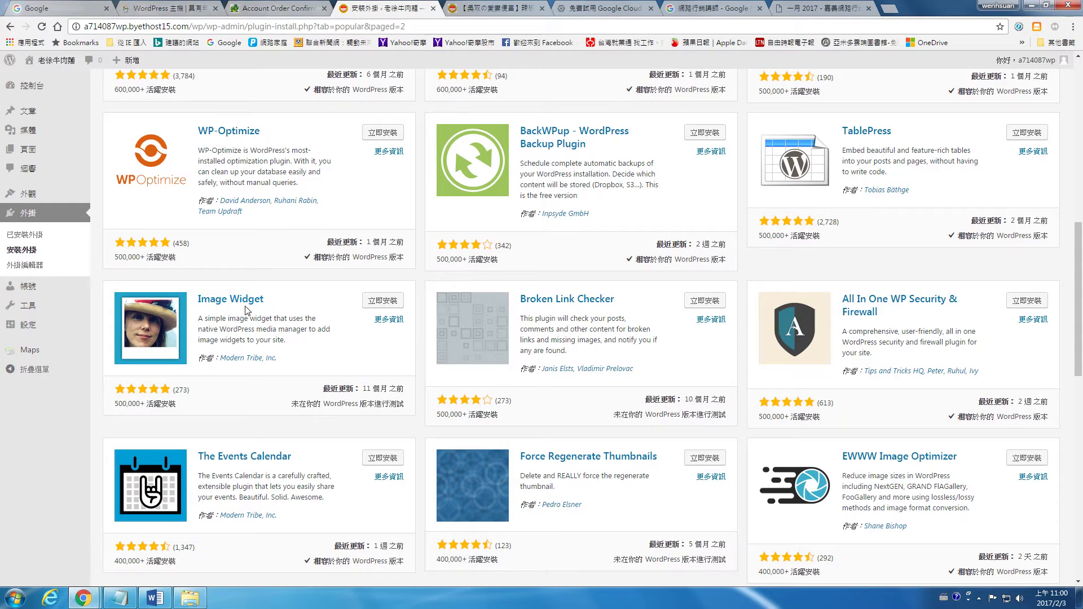
pyautogui.click(385, 304)
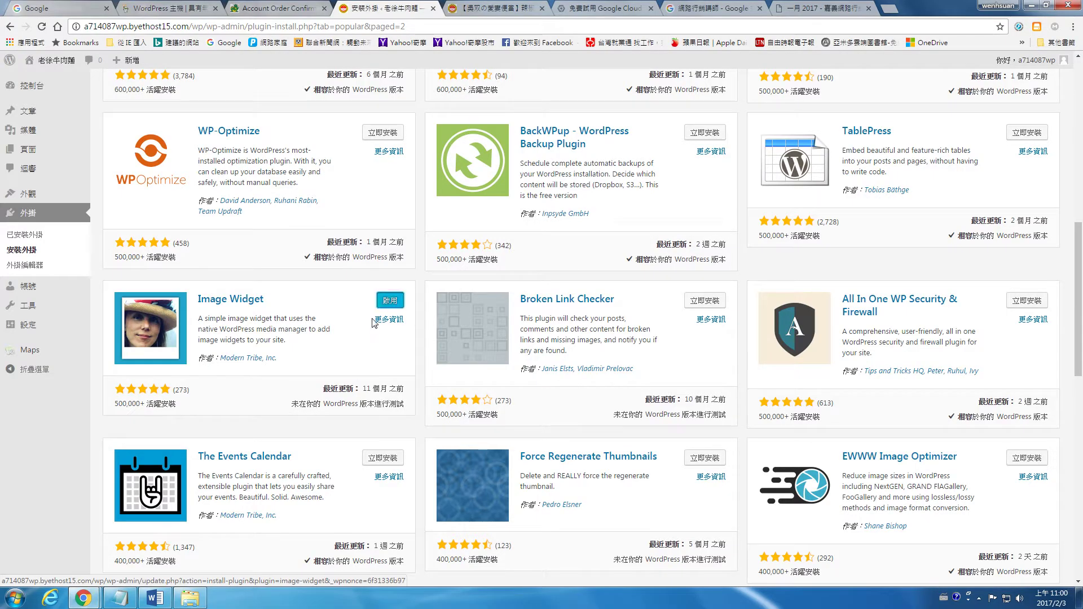
pyautogui.click(392, 303)
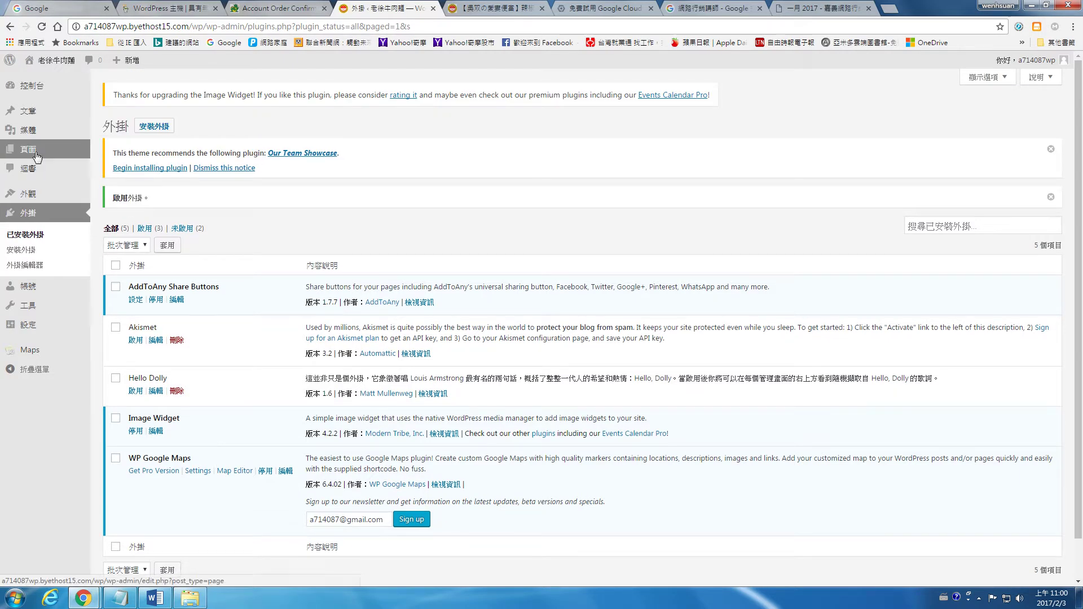
# Open the Widgets screen via 外觀 > 小工具 in the admin sidebar
pyautogui.moveTo(29, 330)
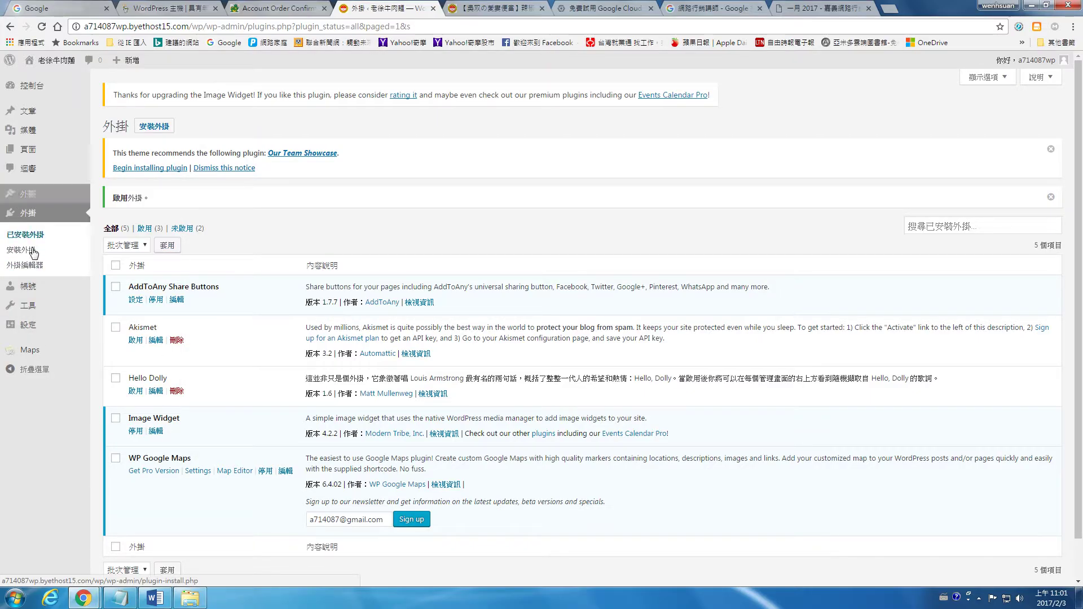
pyautogui.moveTo(25, 197)
pyautogui.click(112, 226)
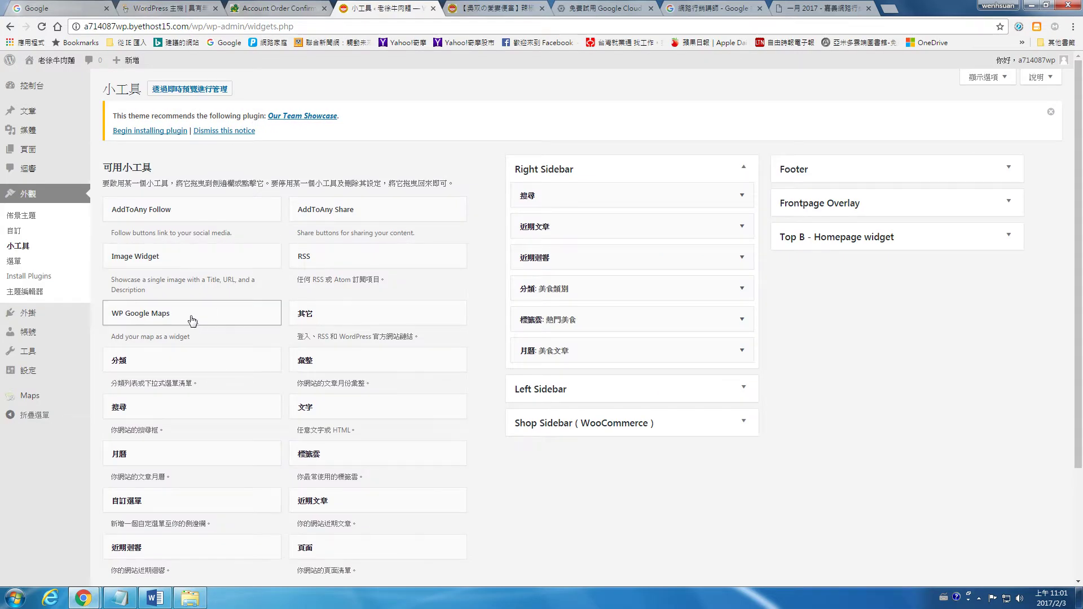
# Drag Image Widget into the Right Sidebar widget area
pyautogui.click(150, 265)
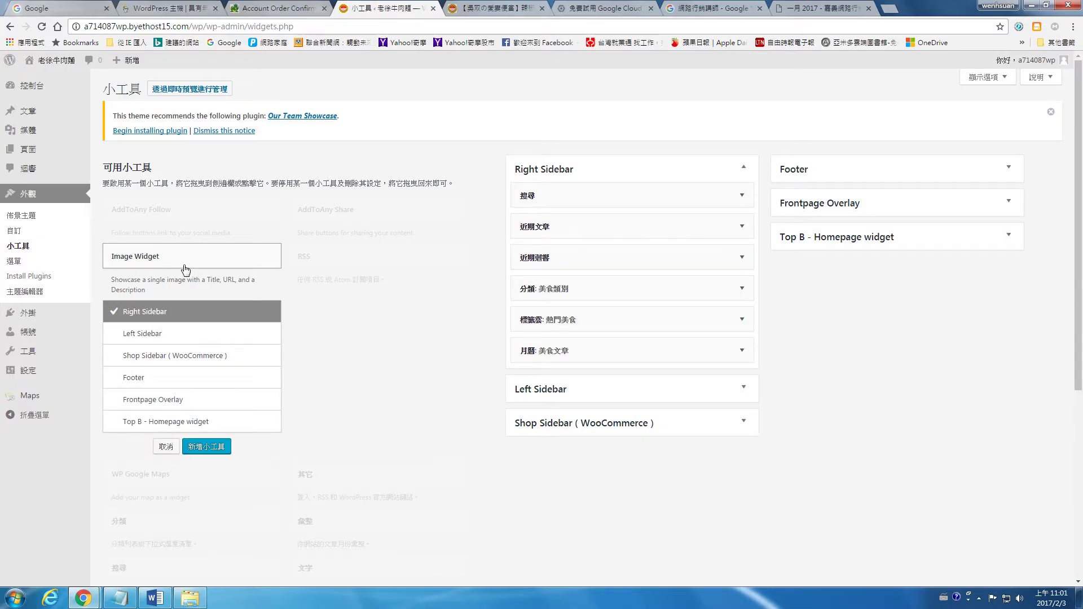
pyautogui.click(163, 264)
pyautogui.click(164, 264)
pyautogui.moveTo(153, 264); pyautogui.dragTo(566, 355)
# Open the widget's Select an Image picker, close and reopen it, then view the January 2017 archive
pyautogui.click(623, 388)
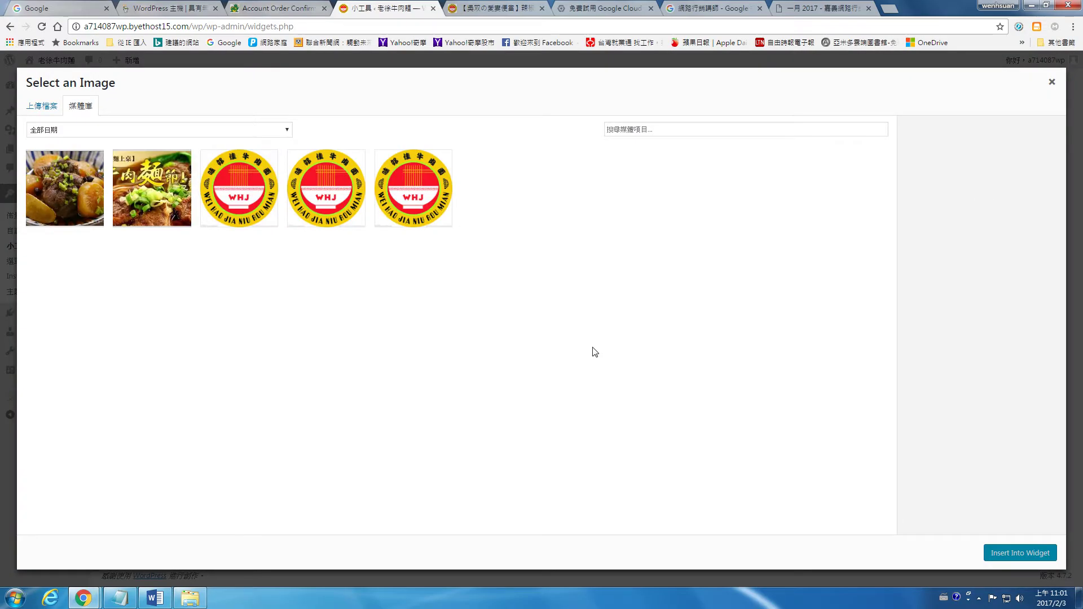
pyautogui.click(1052, 82)
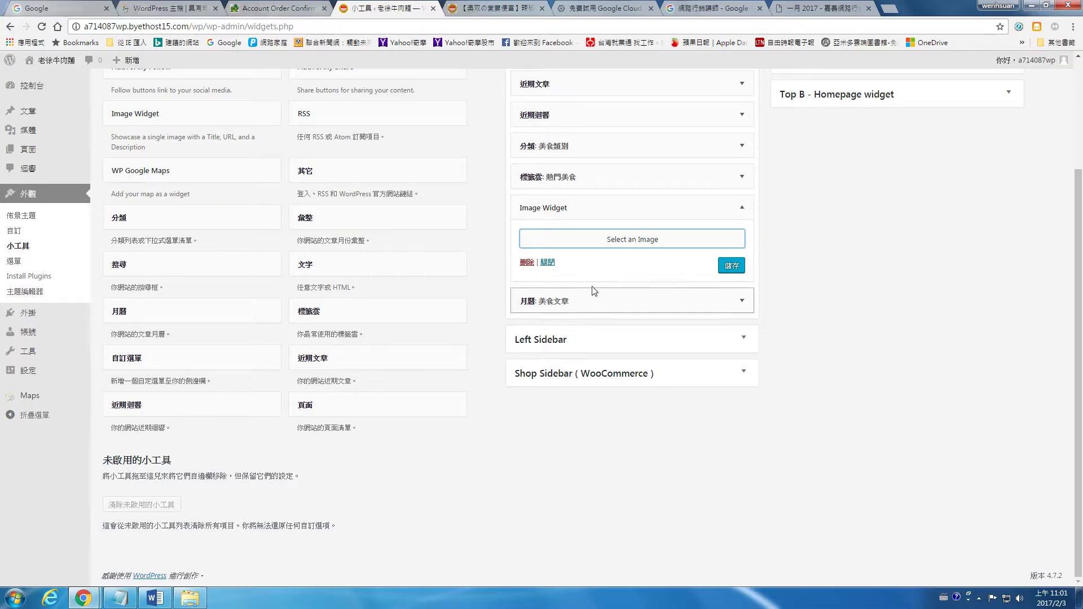
pyautogui.click(632, 239)
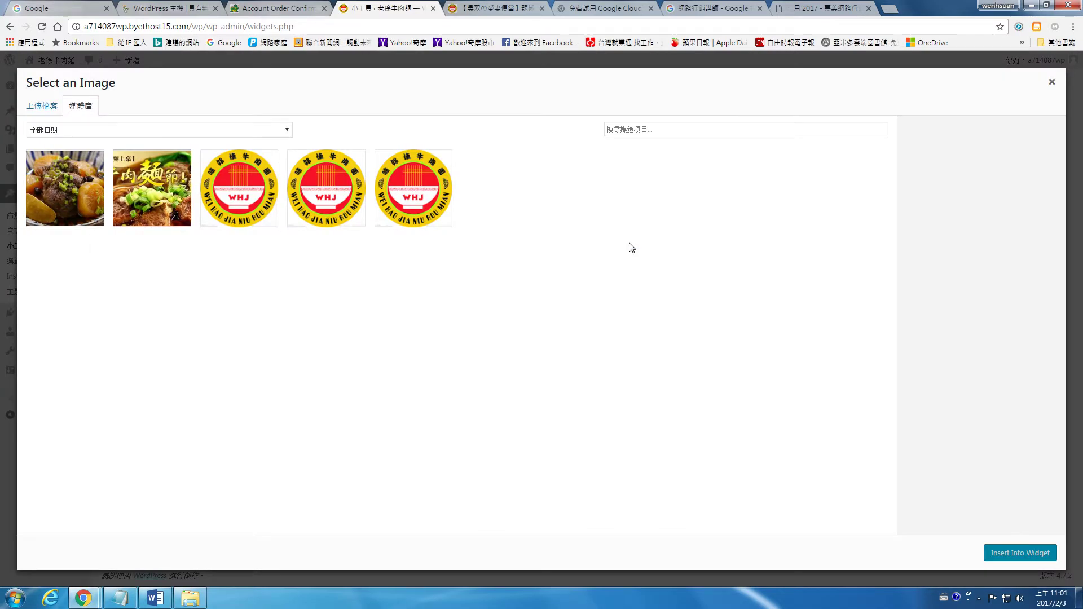
pyautogui.click(817, 7)
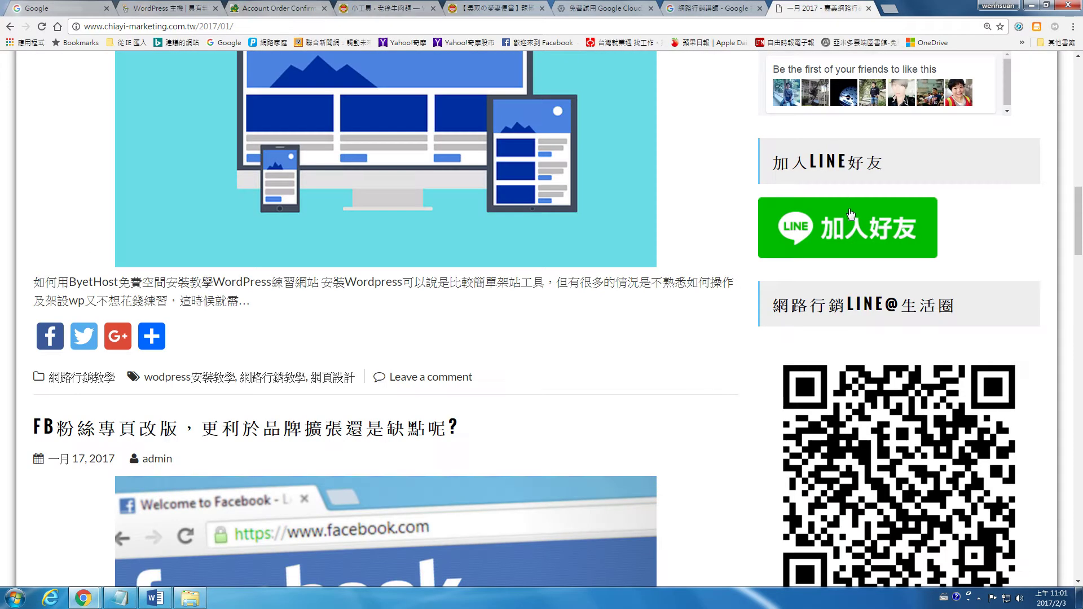
# Load line.me in a new tab and zoom the page in
pyautogui.scroll(-2, 914, 277)
pyautogui.scroll(2, 848, 187)
pyautogui.click(889, 9)
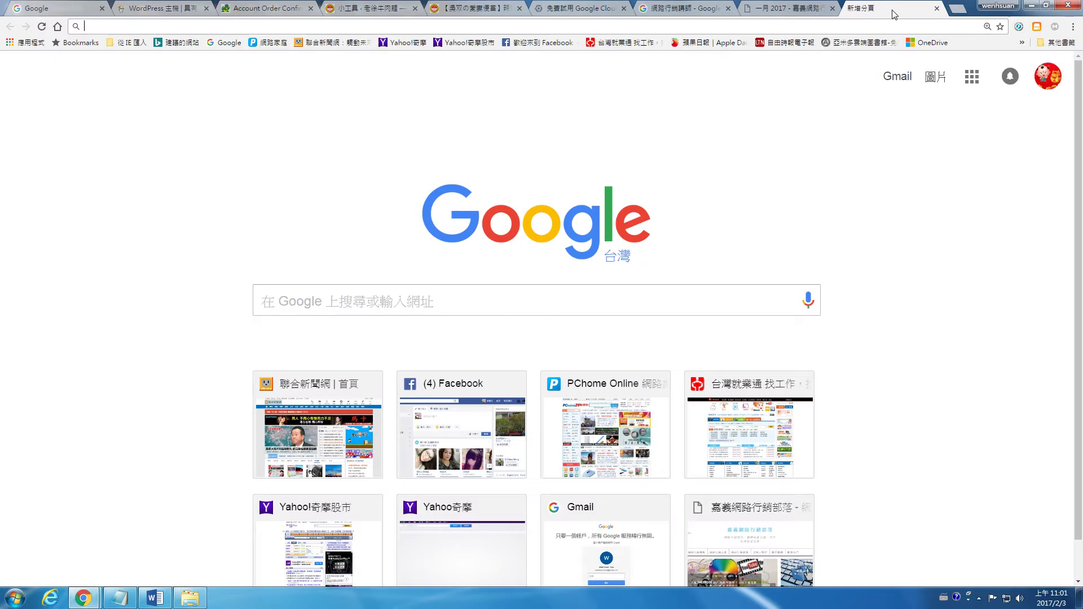
pyautogui.write('line.me')
pyautogui.press('Return')
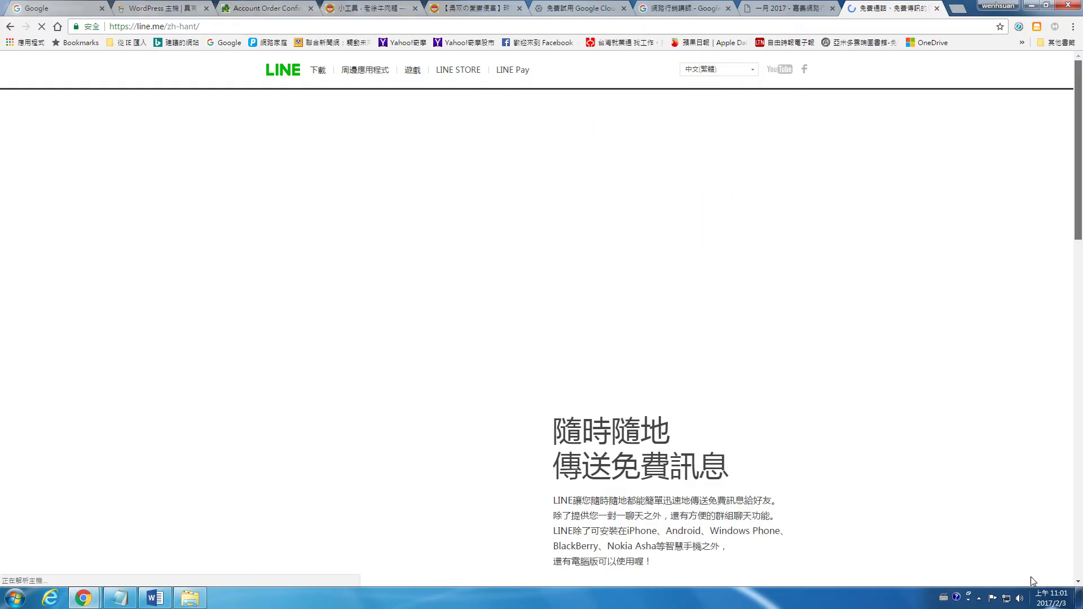
pyautogui.scroll(-15, 1033, 581)
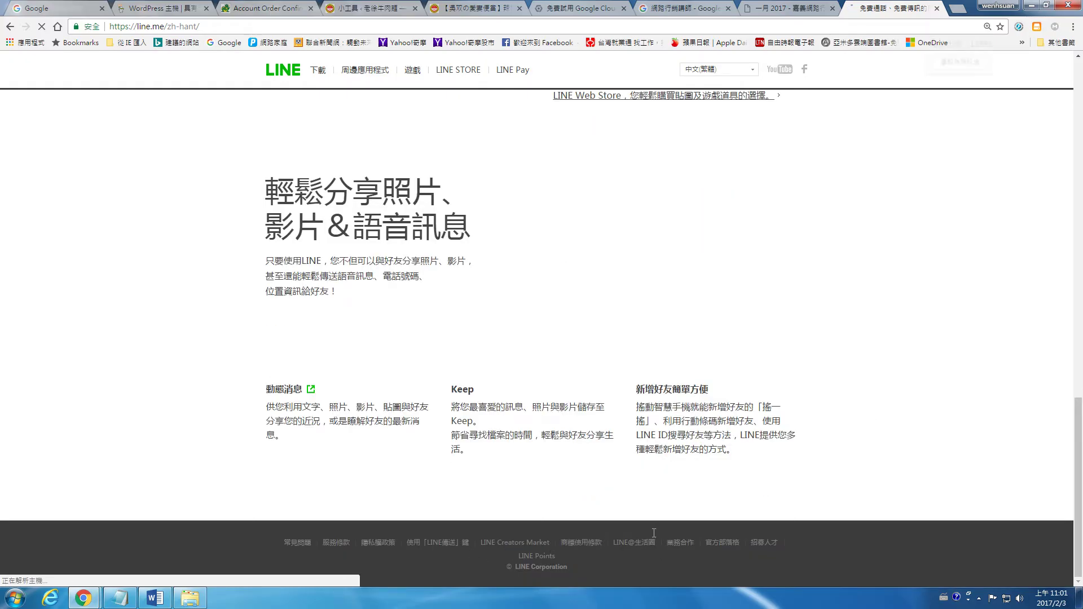
pyautogui.hotkey('ctrl', '+')
pyautogui.hotkey('ctrl', '+')
pyautogui.hotkey('ctrl', '+')
# Follow the LINE@生活圈 footer link, then its 管理後台 footer link to the LINE sign-in
pyautogui.scroll(-7, 689, 476)
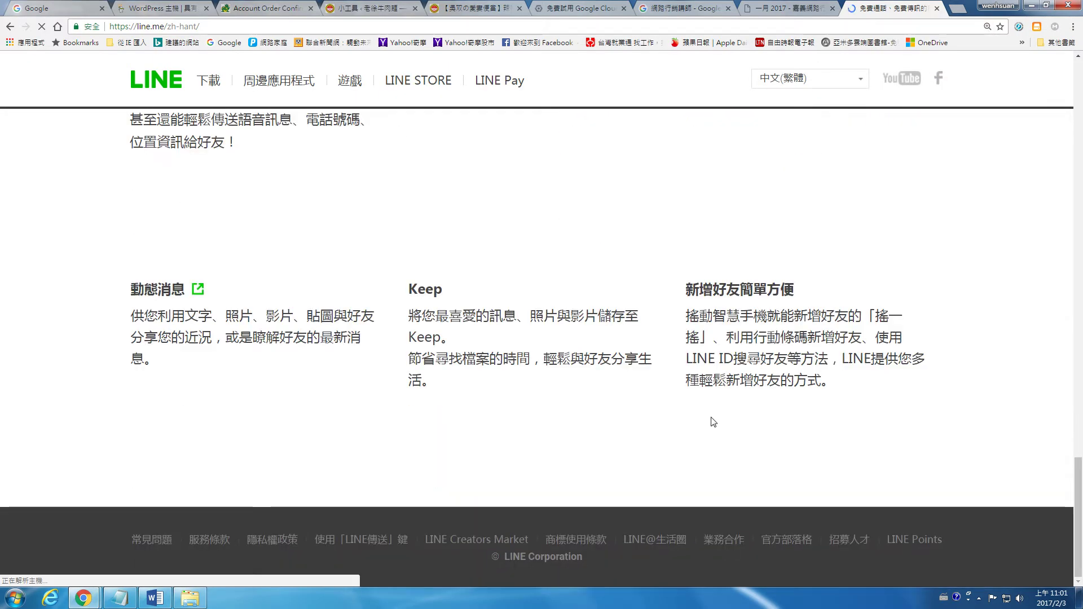
pyautogui.scroll(2, 689, 496)
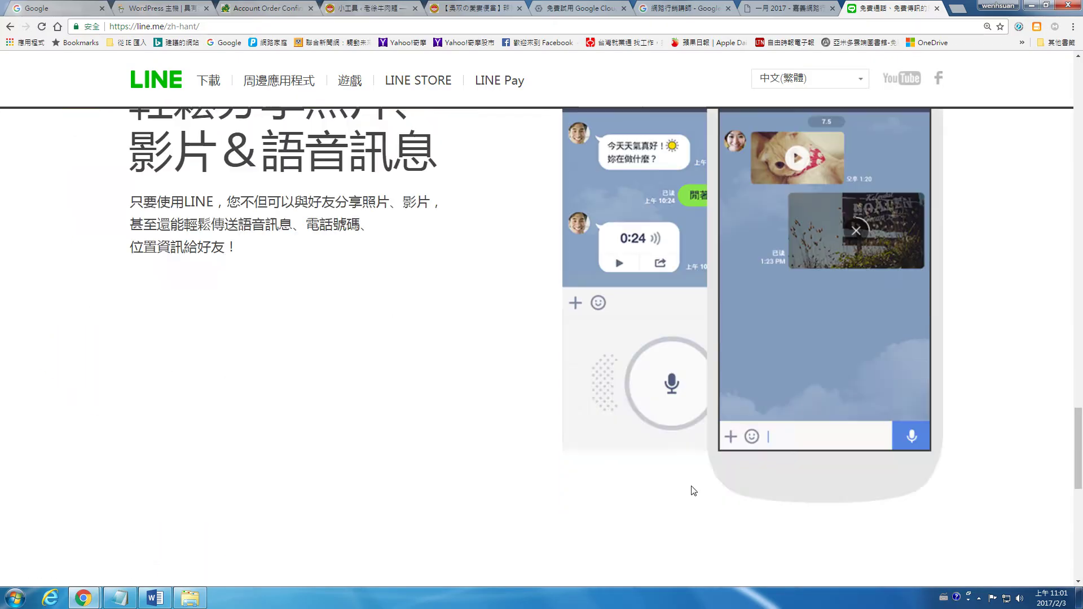
pyautogui.scroll(-3, 694, 491)
pyautogui.click(647, 539)
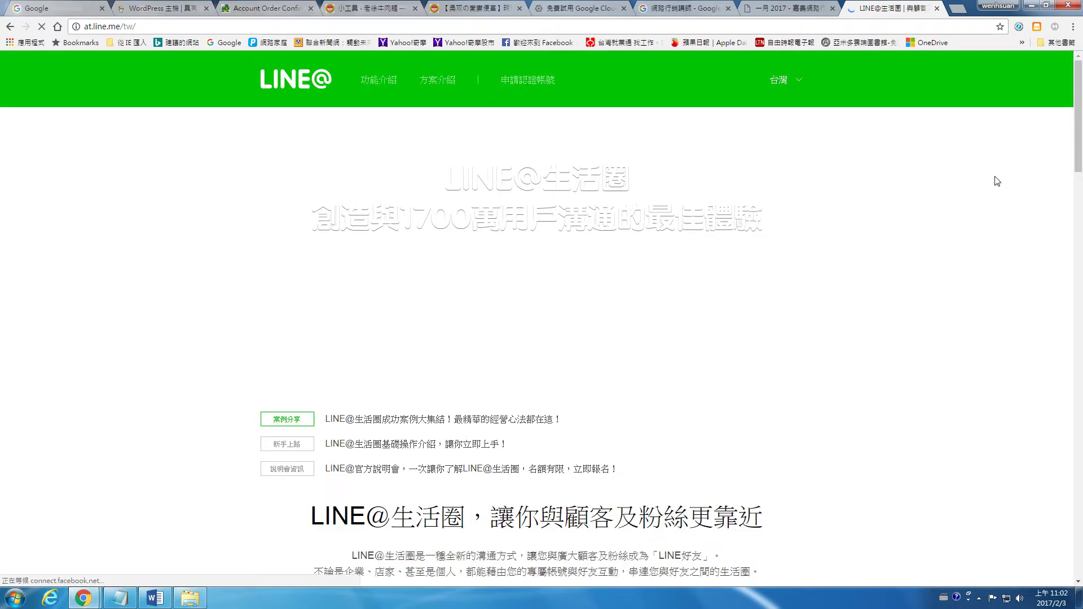
pyautogui.scroll(-20, 1050, 533)
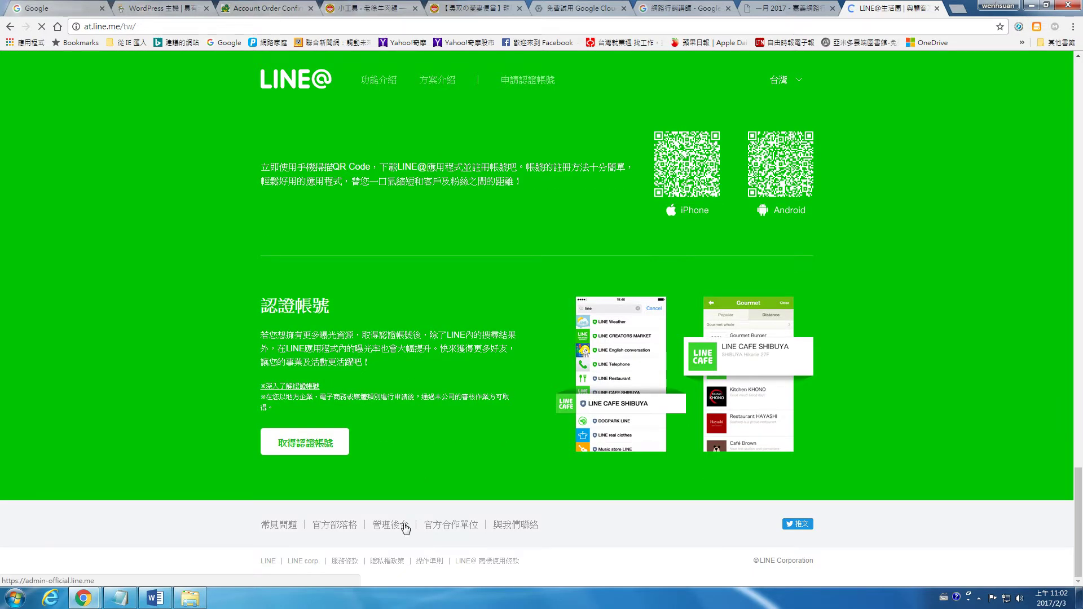
pyautogui.click(405, 526)
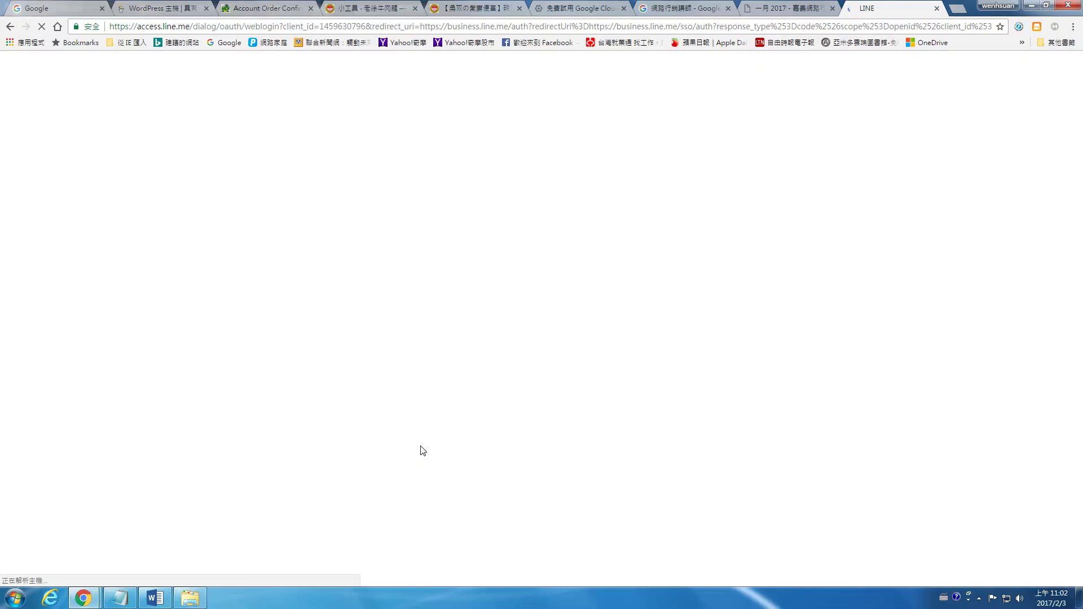
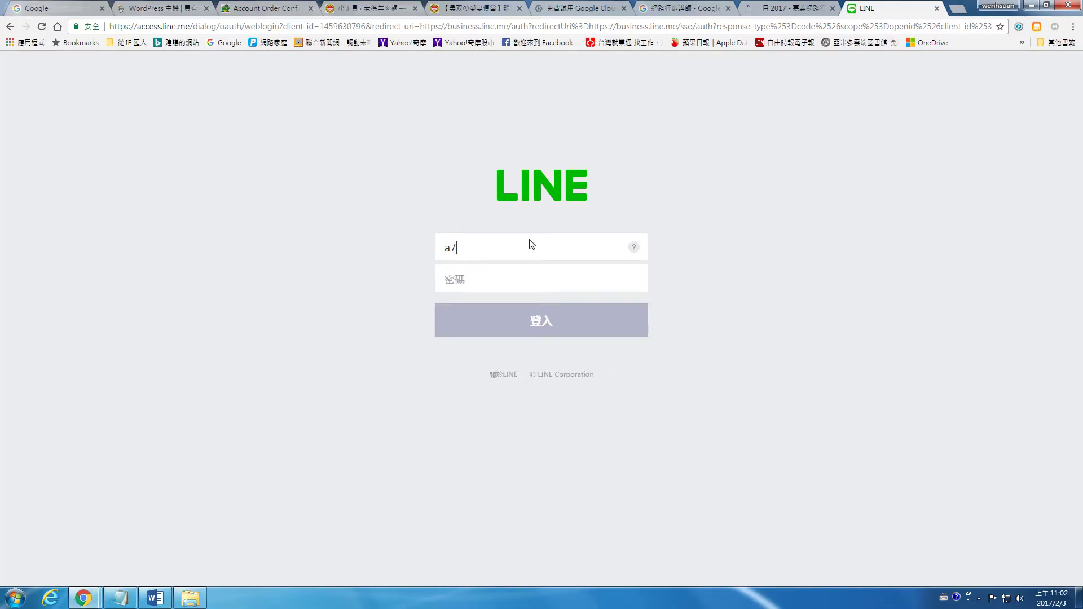
# Sign in to LINE@ Manager with the account e-mail and password
pyautogui.press('Tab')
pyautogui.write('***')
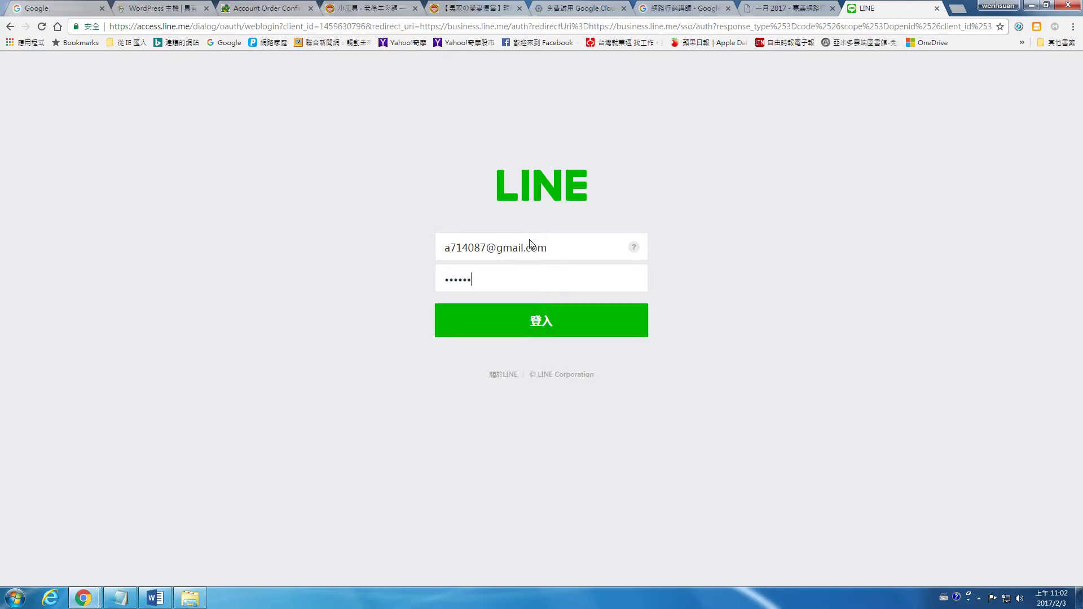
pyautogui.write('***********')
pyautogui.press('Return')
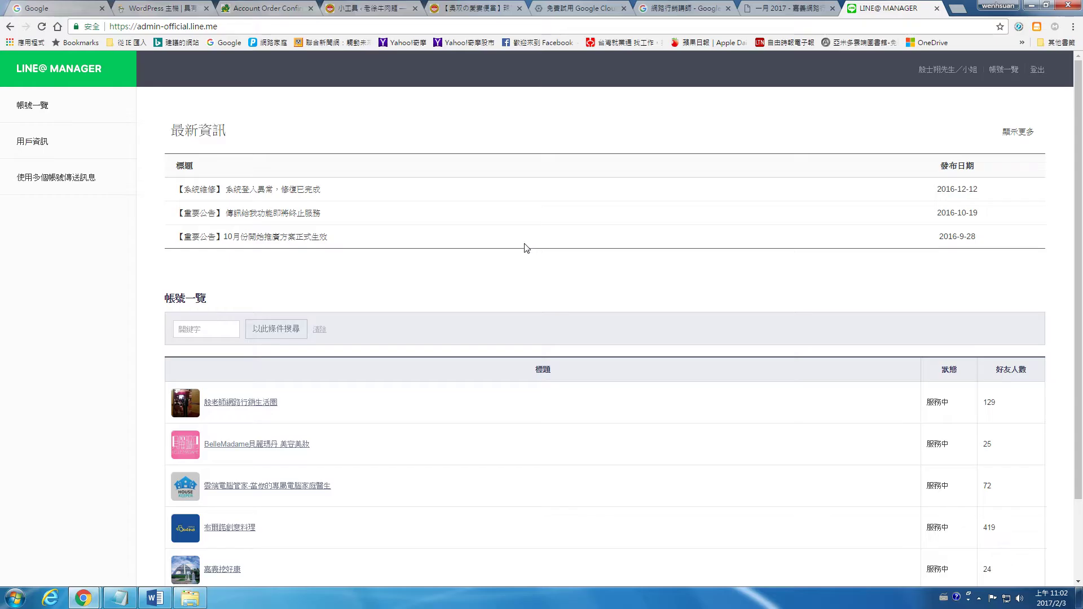
# Open the third LINE@ account at 150% zoom and go to 帳號設定 > 基本設定
pyautogui.scroll(-2, 434, 378)
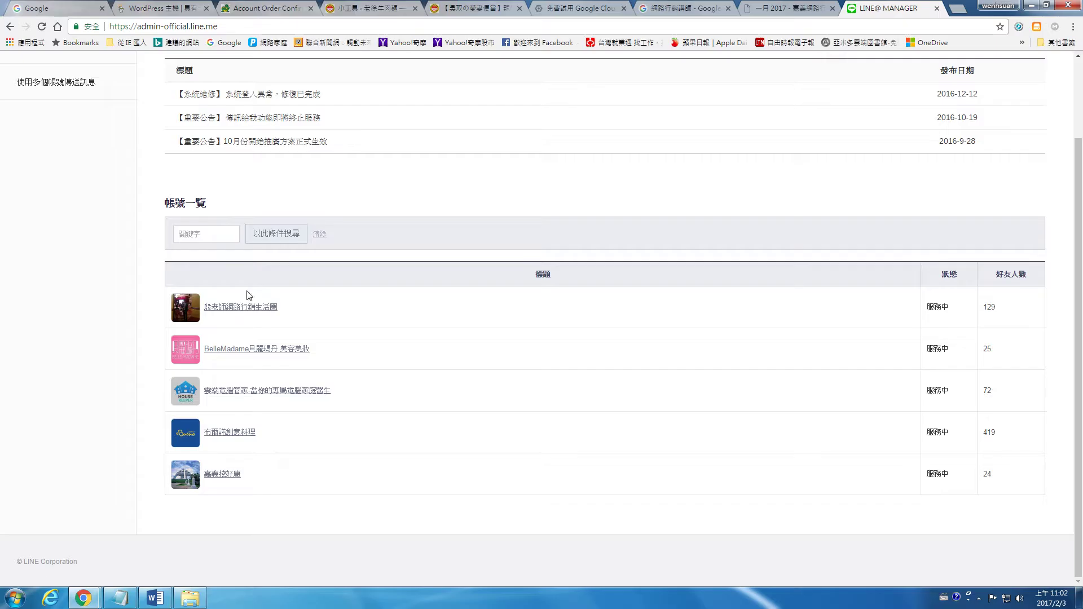
pyautogui.click(254, 393)
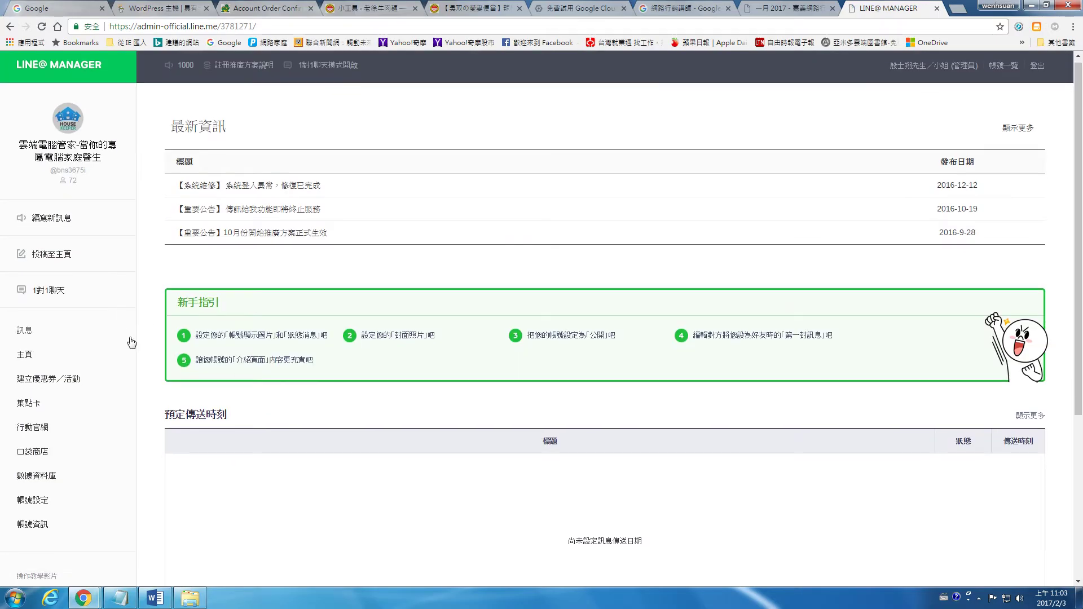
pyautogui.scroll(-4, 338, 409)
pyautogui.hotkey('ctrl', '+')
pyautogui.hotkey('ctrl', '+')
pyautogui.hotkey('ctrl', '+')
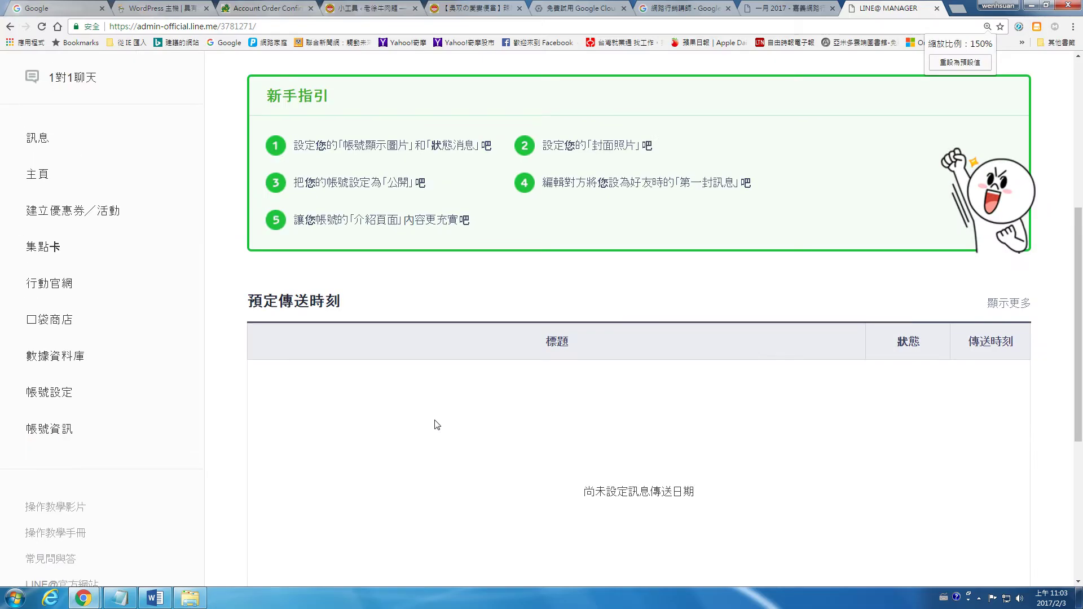
pyautogui.click(72, 430)
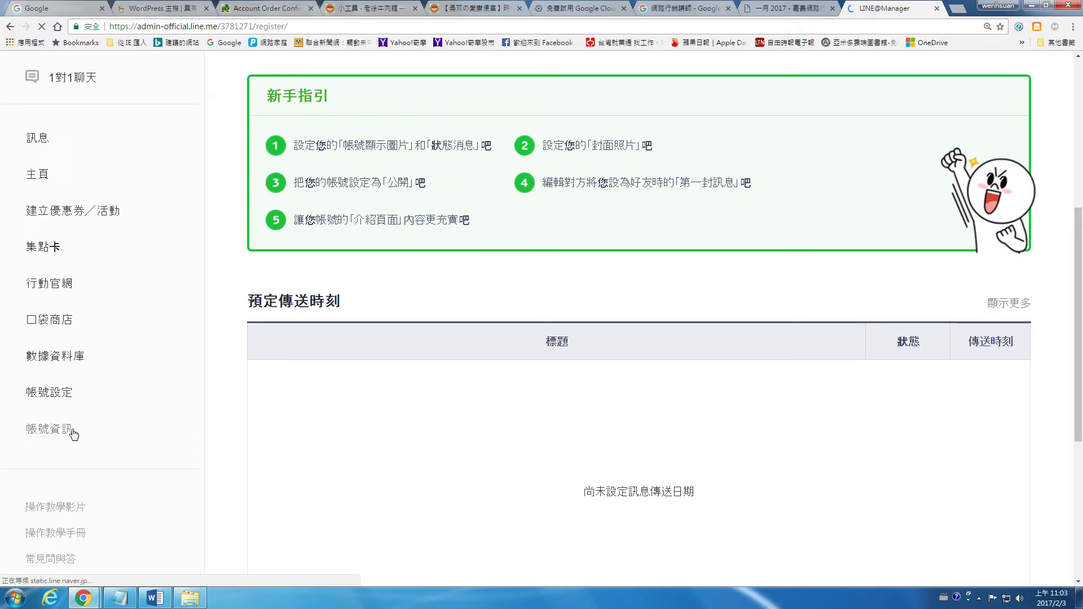
pyautogui.scroll(-2, 510, 417)
pyautogui.scroll(-8, 509, 421)
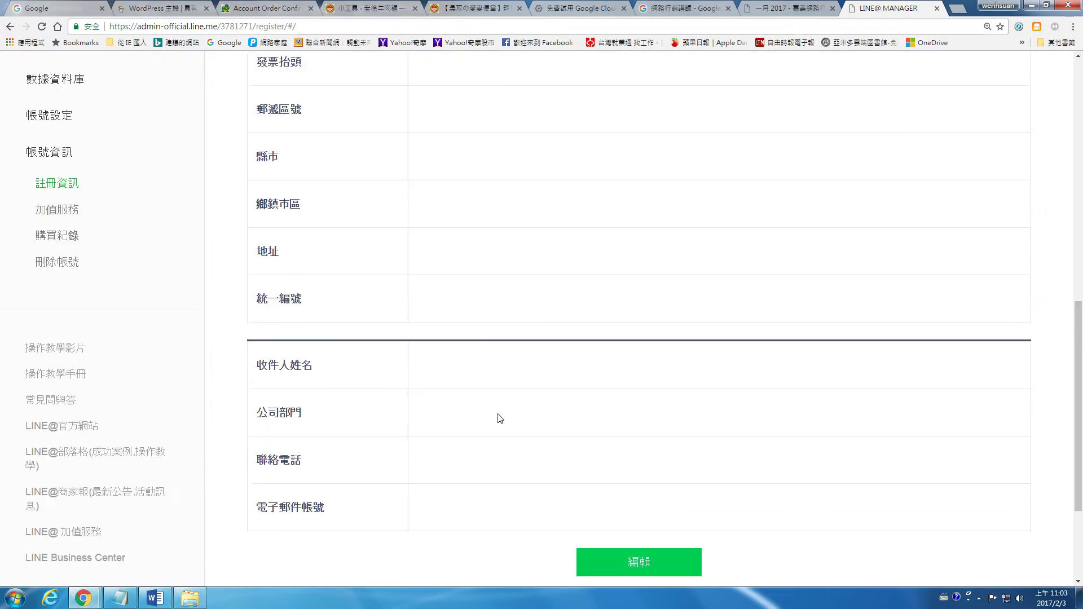
pyautogui.scroll(2, 113, 194)
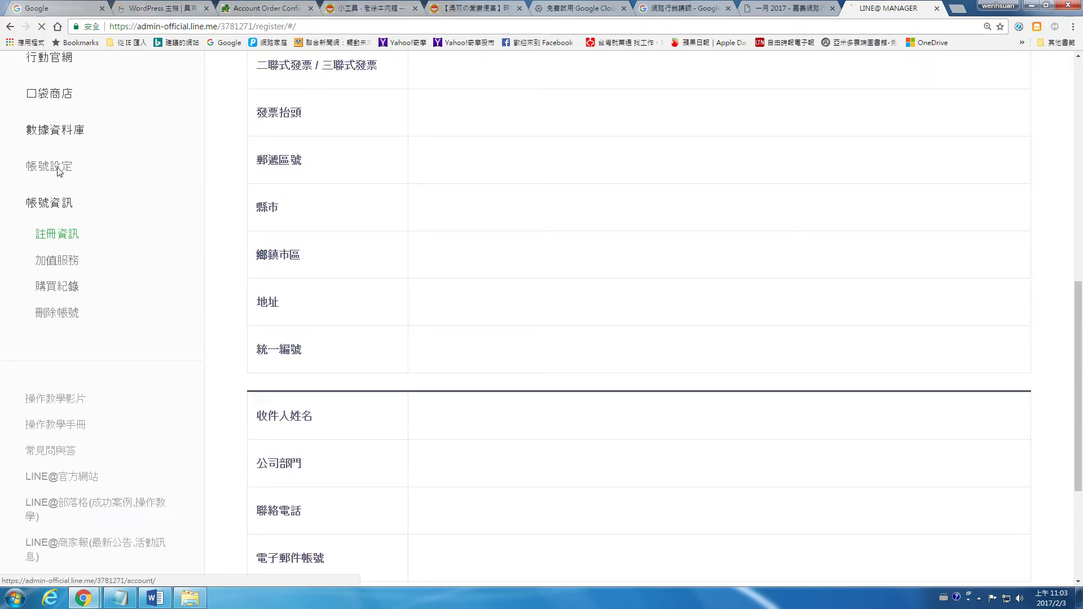
pyautogui.click(58, 168)
pyautogui.scroll(-9, 559, 410)
pyautogui.scroll(3, 561, 412)
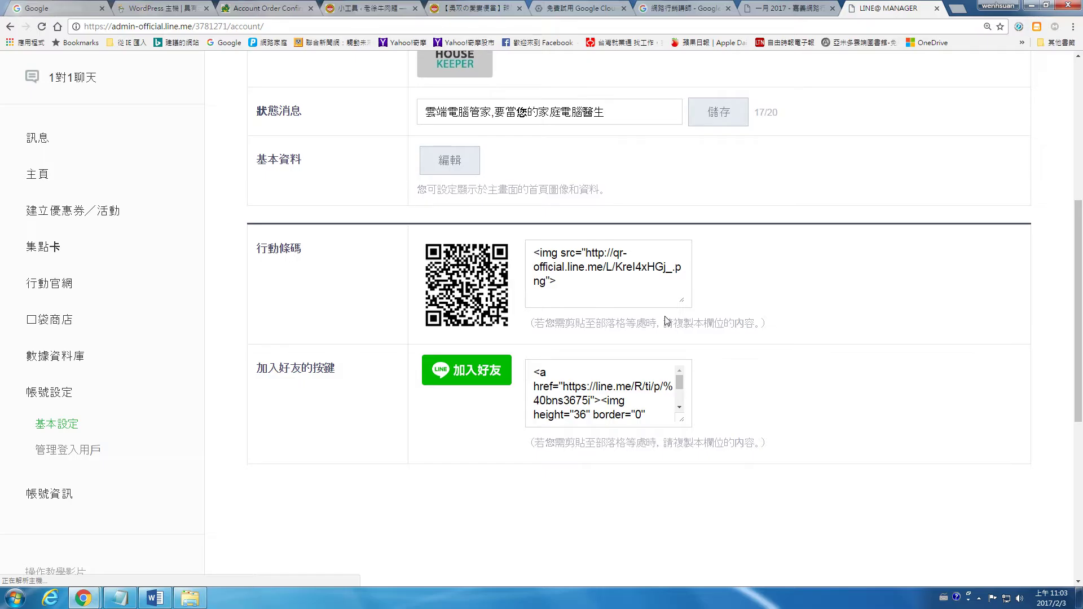
# Copy the full 行動條碼 QR code img embed code, then return to the WordPress widgets tab
pyautogui.moveTo(681, 301); pyautogui.dragTo(767, 365)
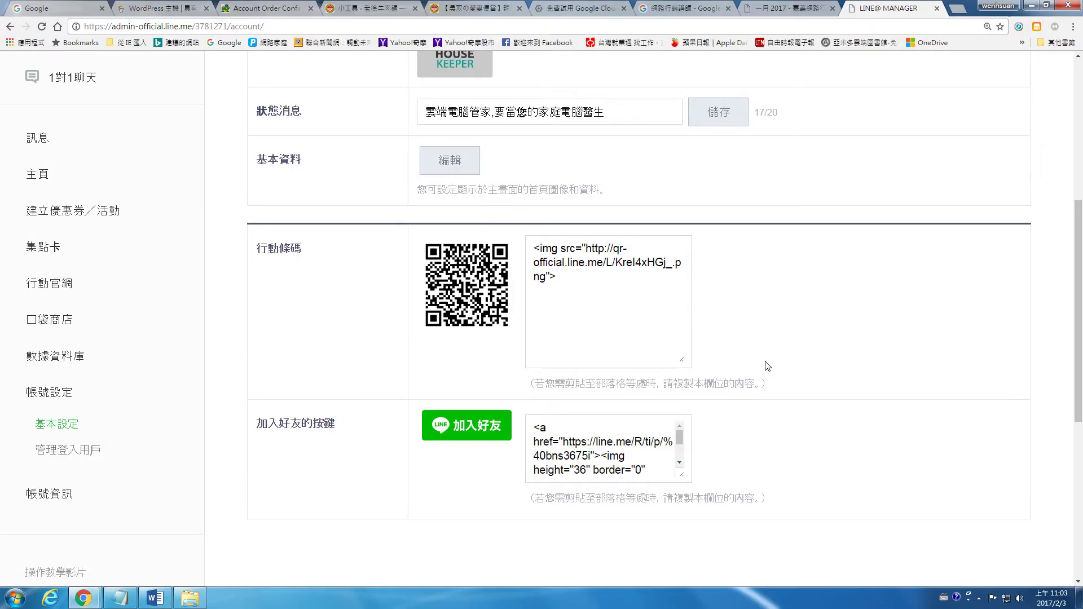
pyautogui.tripleClick(578, 281)
pyautogui.rightClick(572, 249)
pyautogui.click(598, 276)
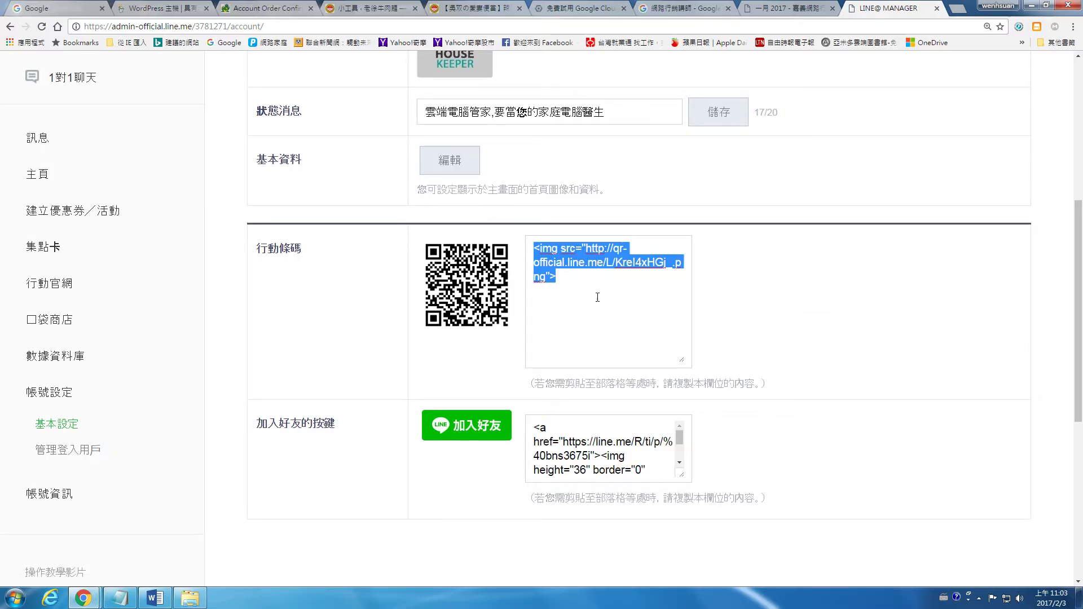
pyautogui.click(371, 6)
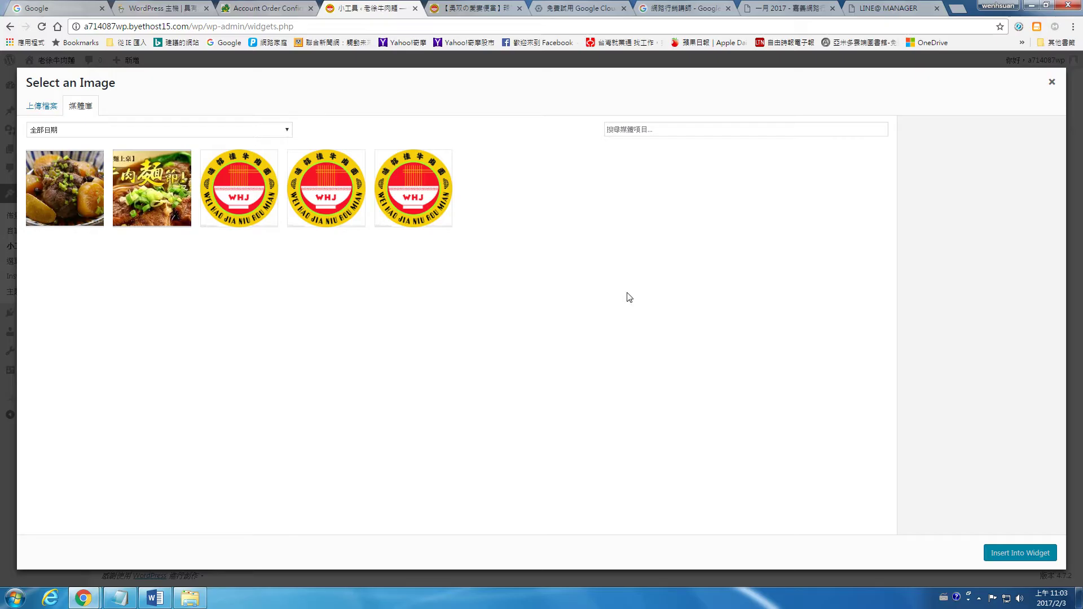
# Dismiss the Select an Image picker twice, then open a new tab showing Google
pyautogui.click(1052, 82)
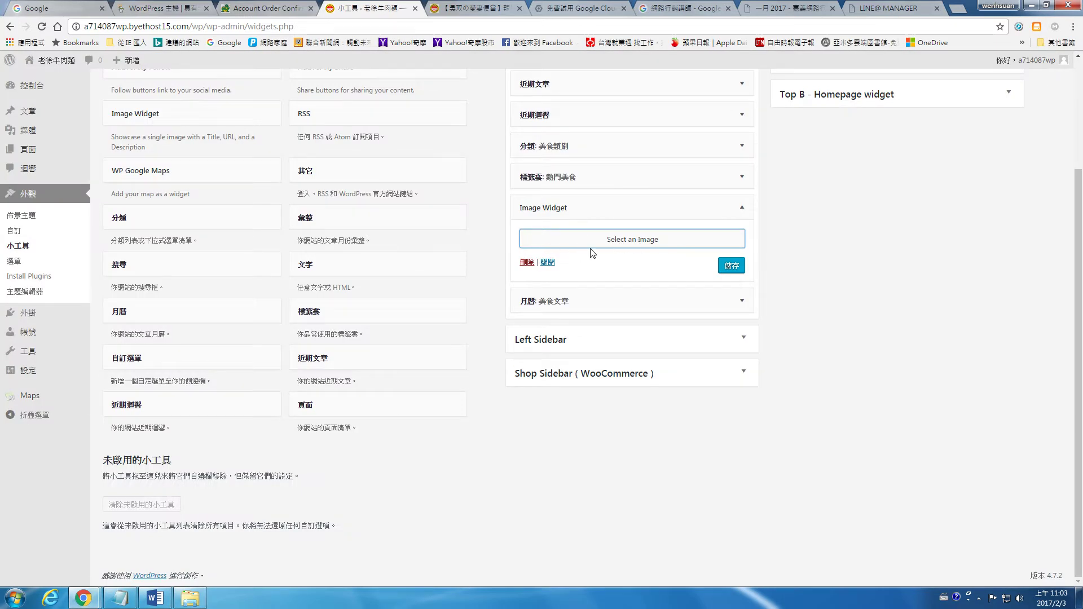
pyautogui.click(643, 239)
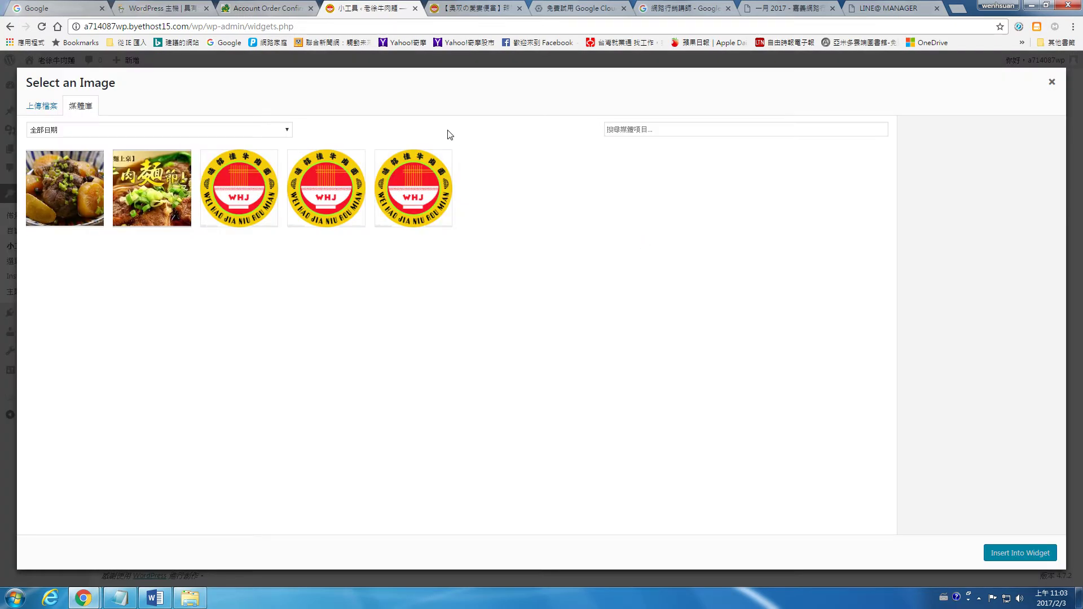
pyautogui.click(1052, 82)
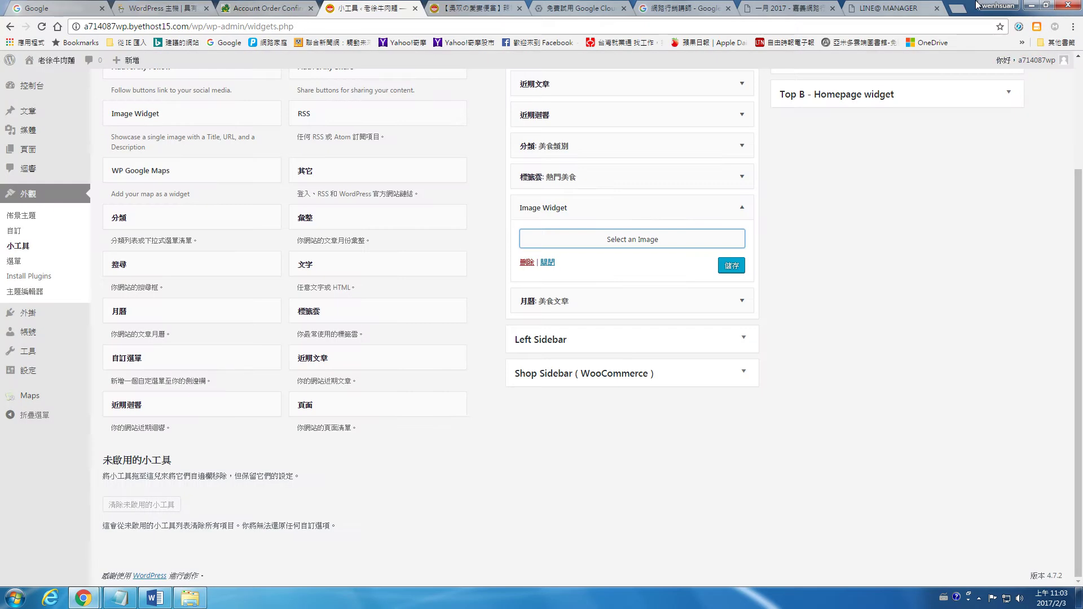
pyautogui.click(934, 9)
pyautogui.rightClick(412, 26)
# Search Google for the pasted QR code img code, edit the query and search again
pyautogui.click(441, 83)
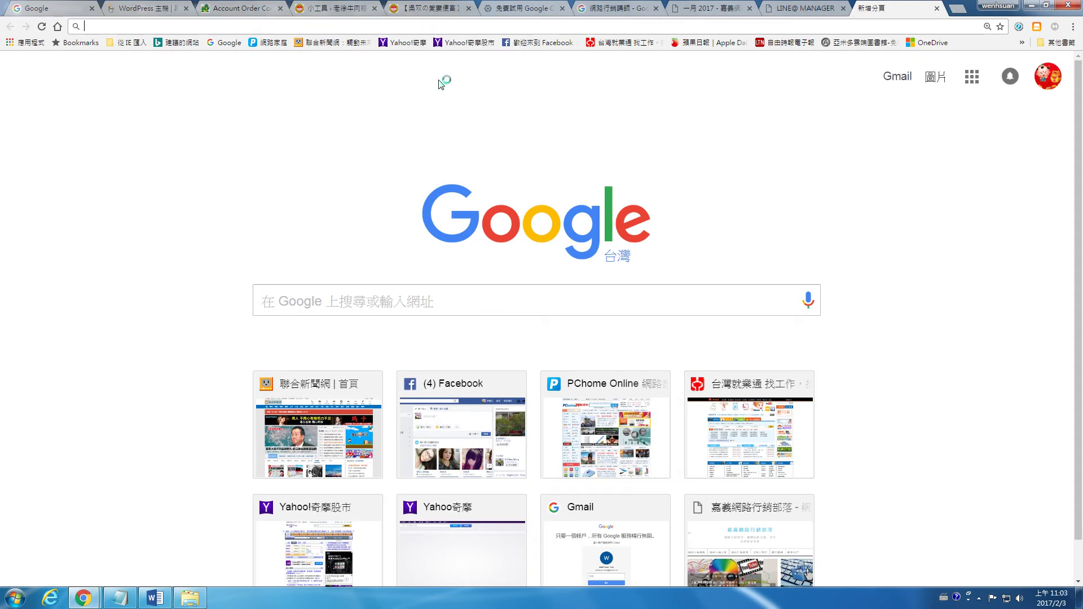
pyautogui.press('Return')
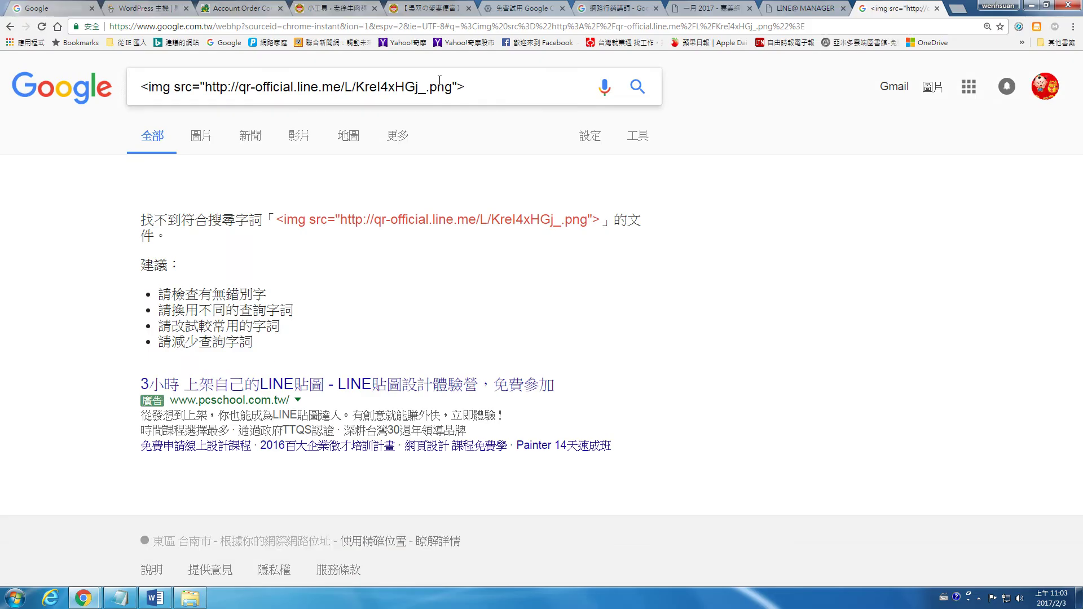
pyautogui.click(155, 89)
pyautogui.press('BackSpace')
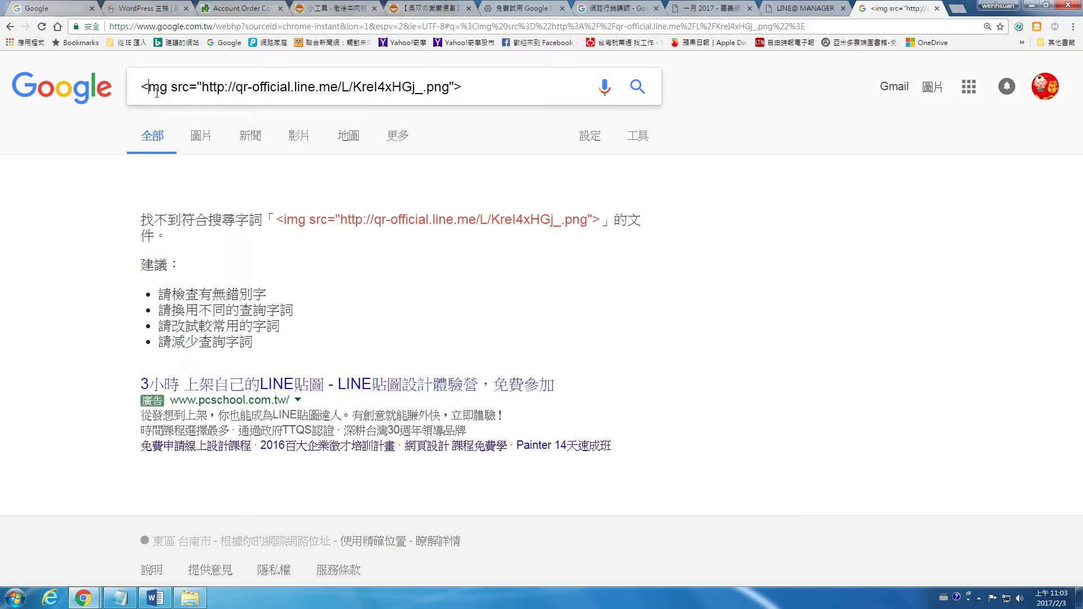
pyautogui.press('BackSpace')
pyautogui.write('<i')
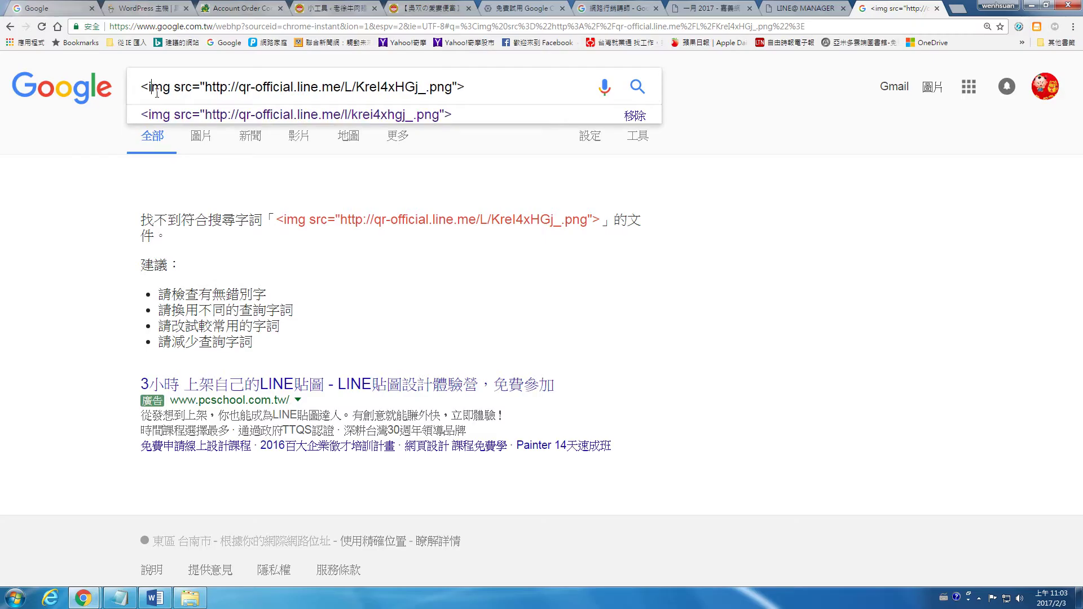
pyautogui.press('BackSpace')
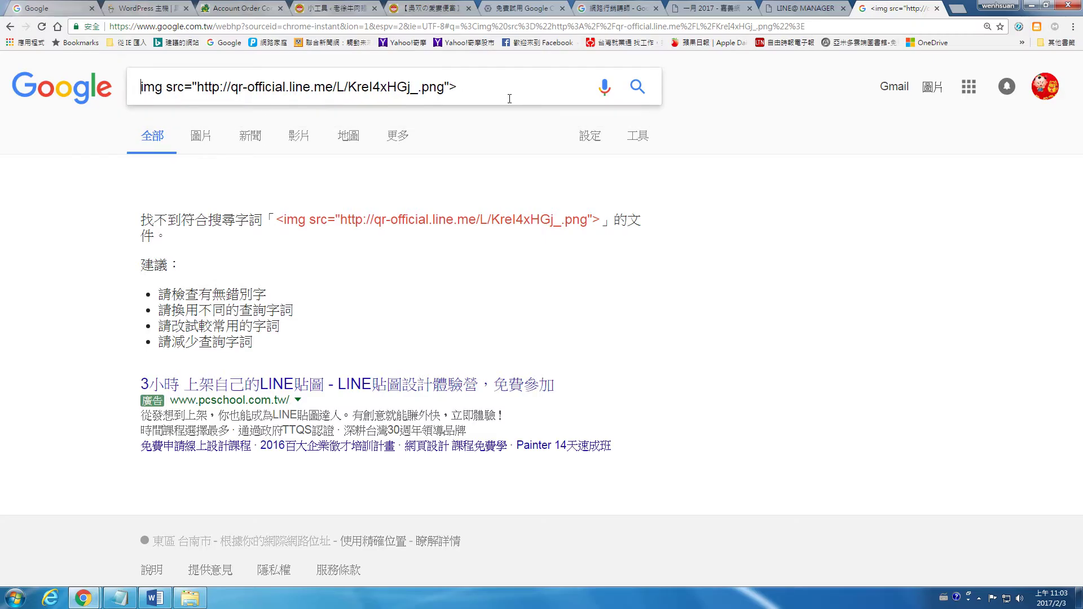
pyautogui.tripleClick(384, 88)
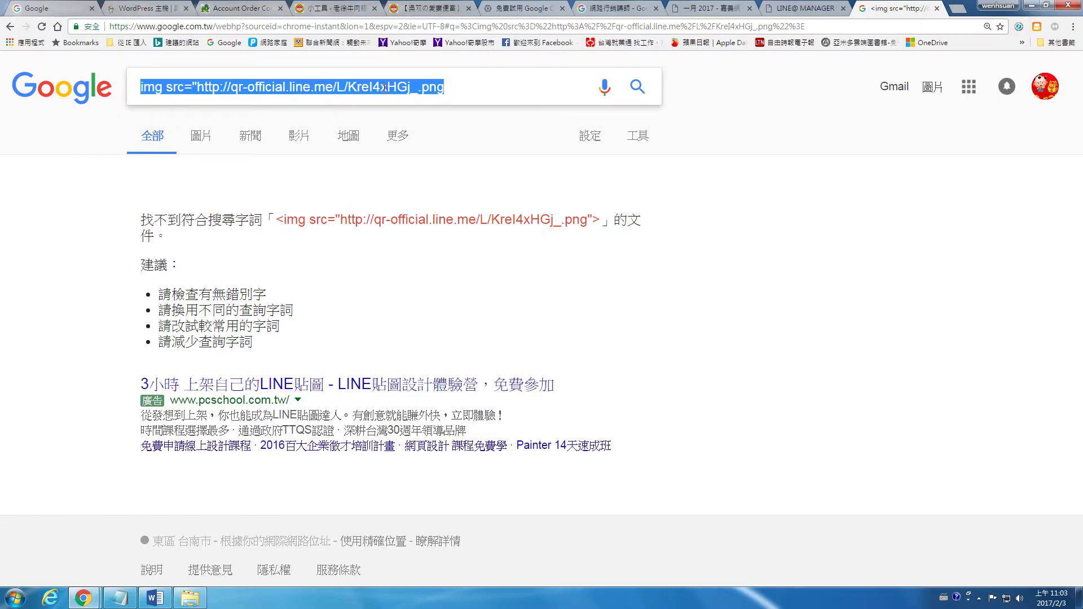
pyautogui.press('BackSpace')
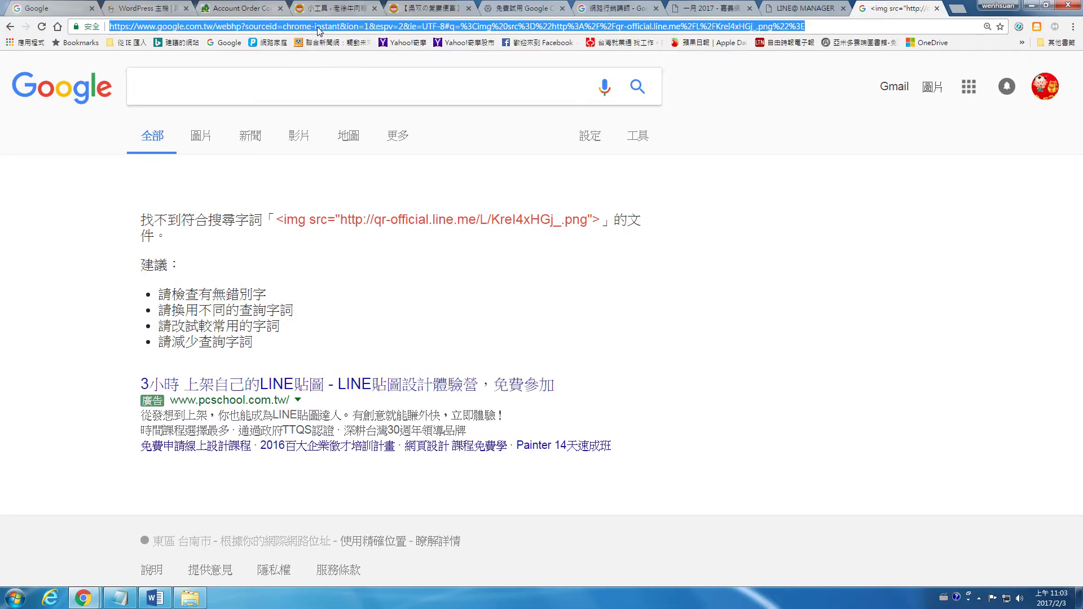
pyautogui.hotkey('ctrl', 'v')
pyautogui.press('Return')
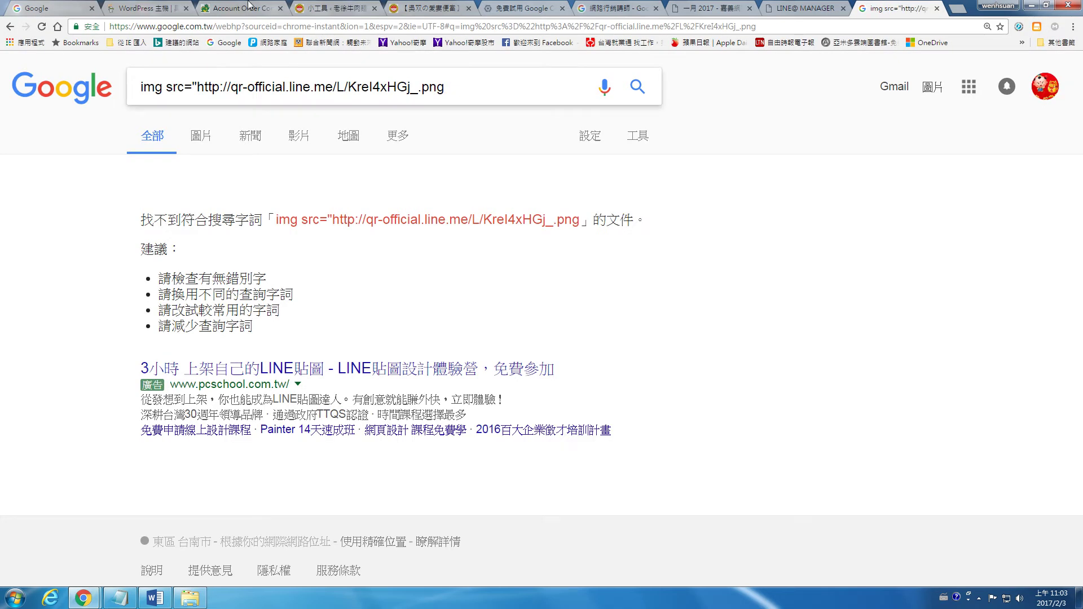
# Back on the WordPress widgets page, open and close the image picker, then switch to LINE@ Manager
pyautogui.click(237, 8)
pyautogui.click(333, 8)
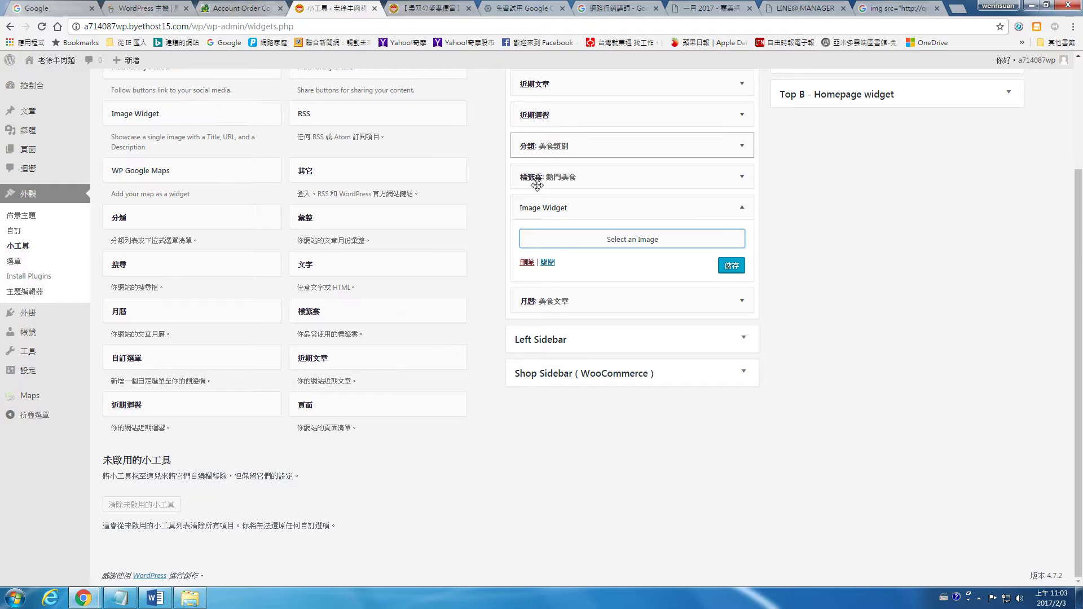
pyautogui.click(608, 249)
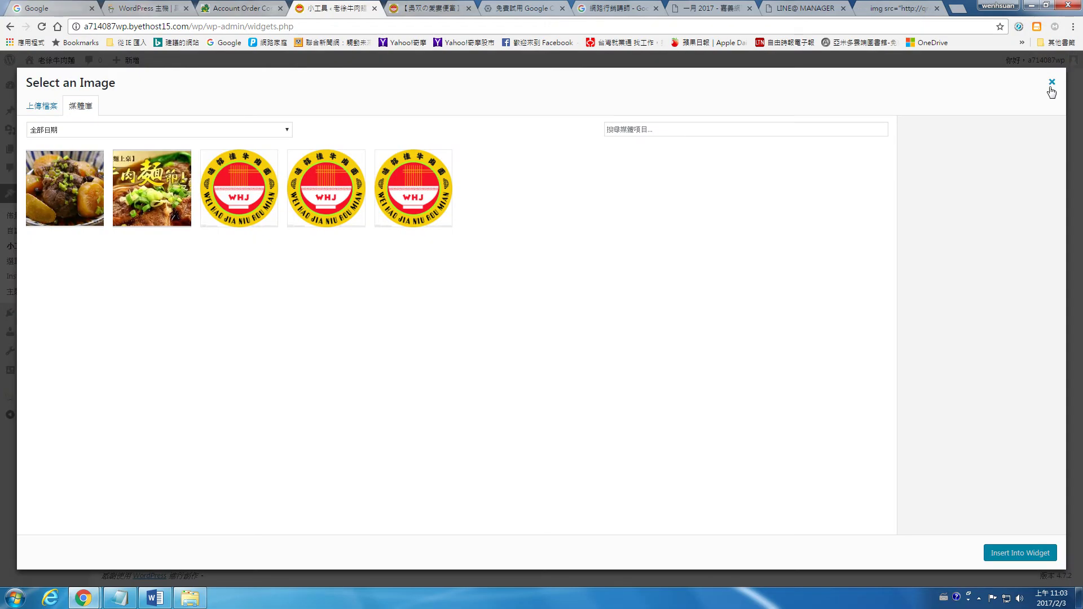
pyautogui.click(1054, 85)
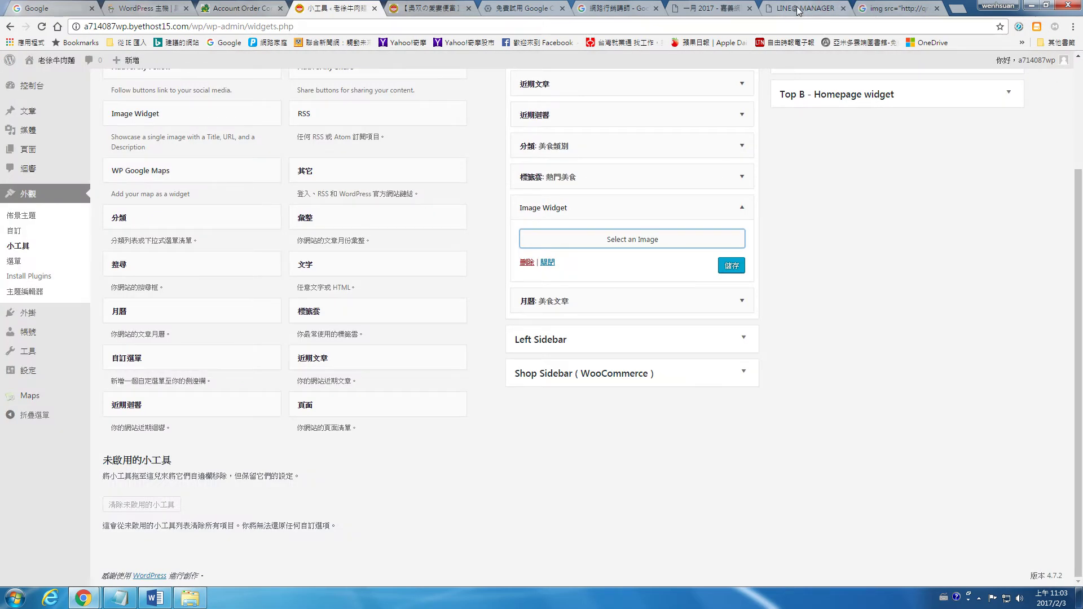
pyautogui.click(807, 9)
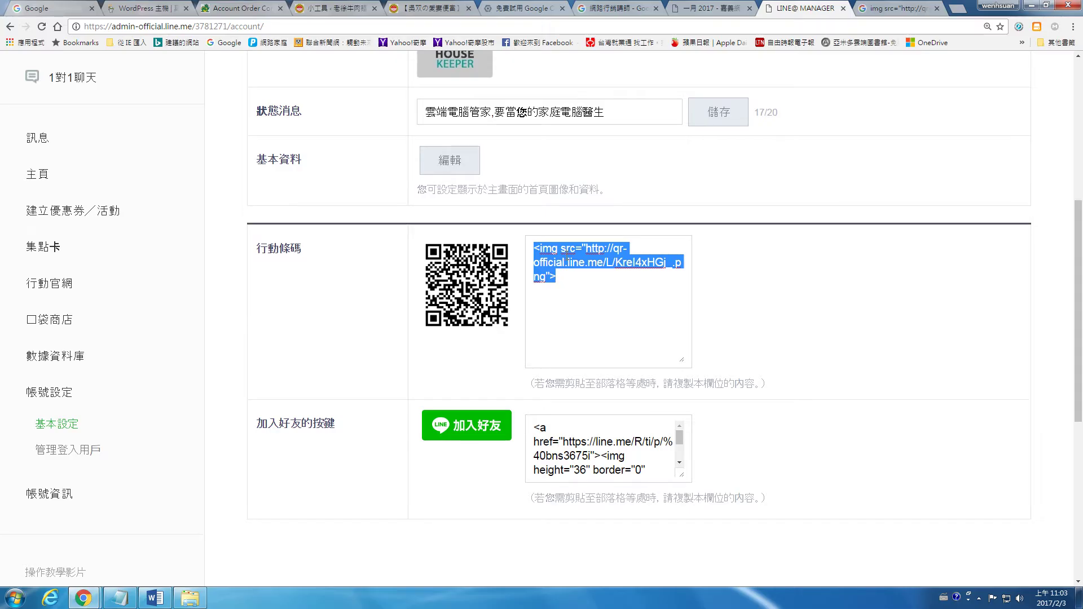
# Save the LINE@ account's QR code image as a PNG to the Pictures library
pyautogui.moveTo(685, 477); pyautogui.dragTo(715, 500)
pyautogui.click(445, 251)
pyautogui.rightClick(484, 271)
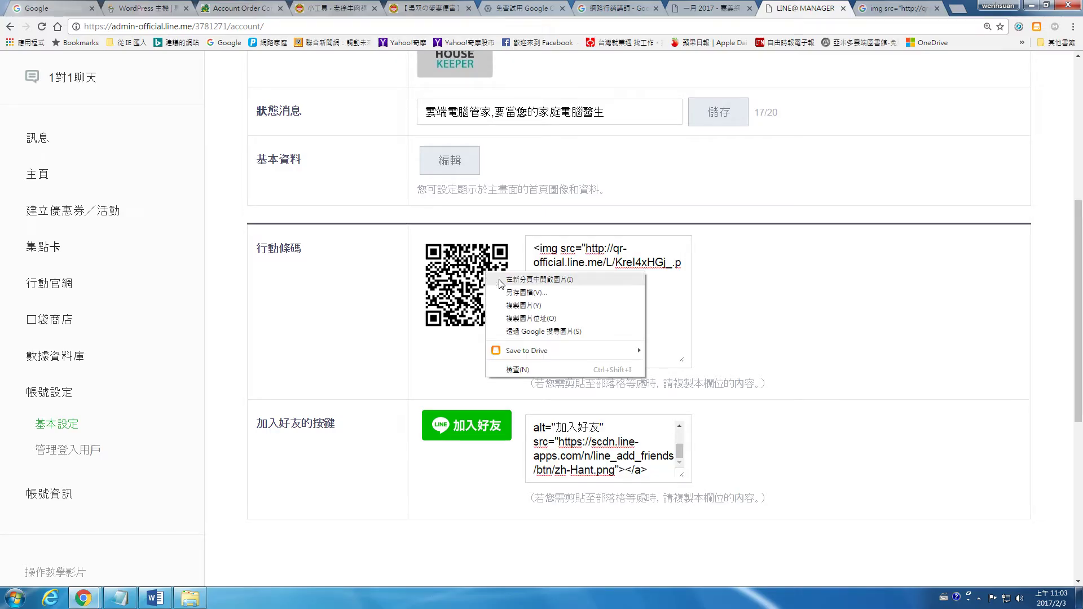
pyautogui.click(529, 296)
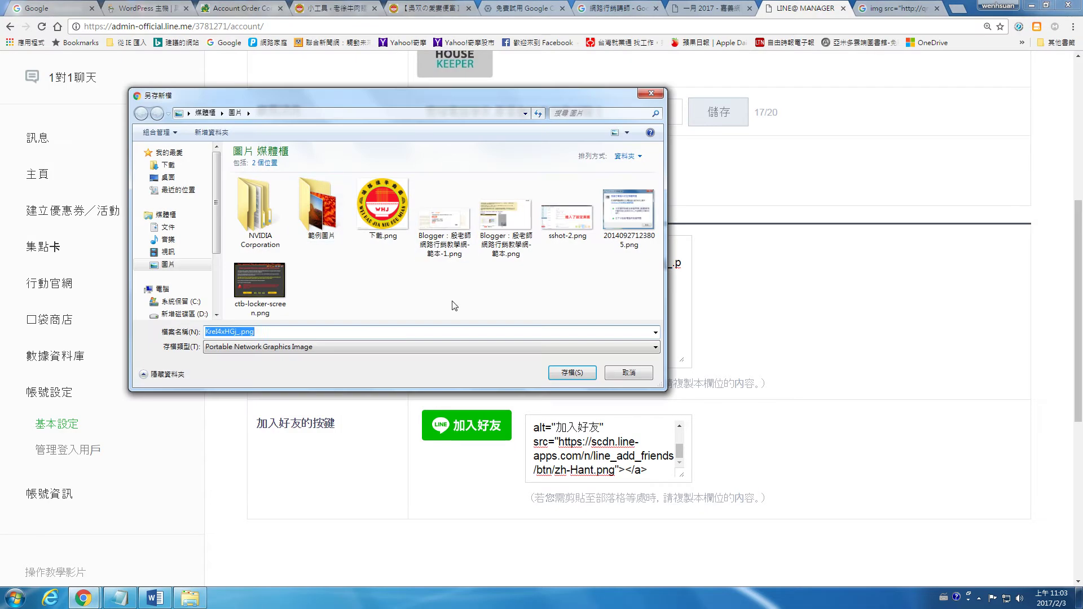
pyautogui.click(572, 373)
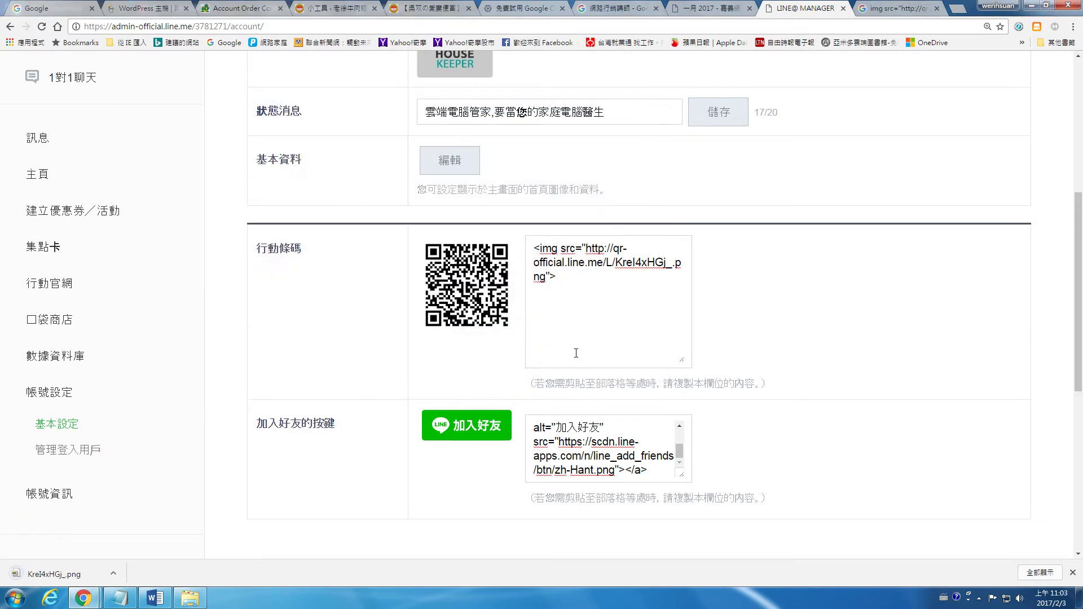
pyautogui.click(372, 6)
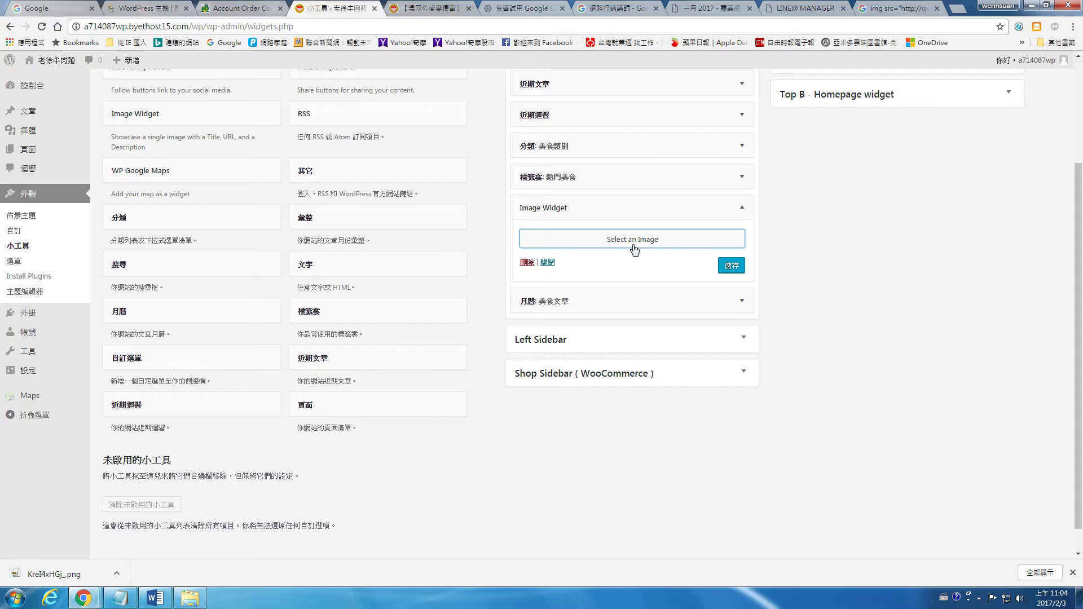
# Upload the downloaded QR code image and insert it into the sidebar Image Widget
pyautogui.click(634, 245)
pyautogui.click(42, 108)
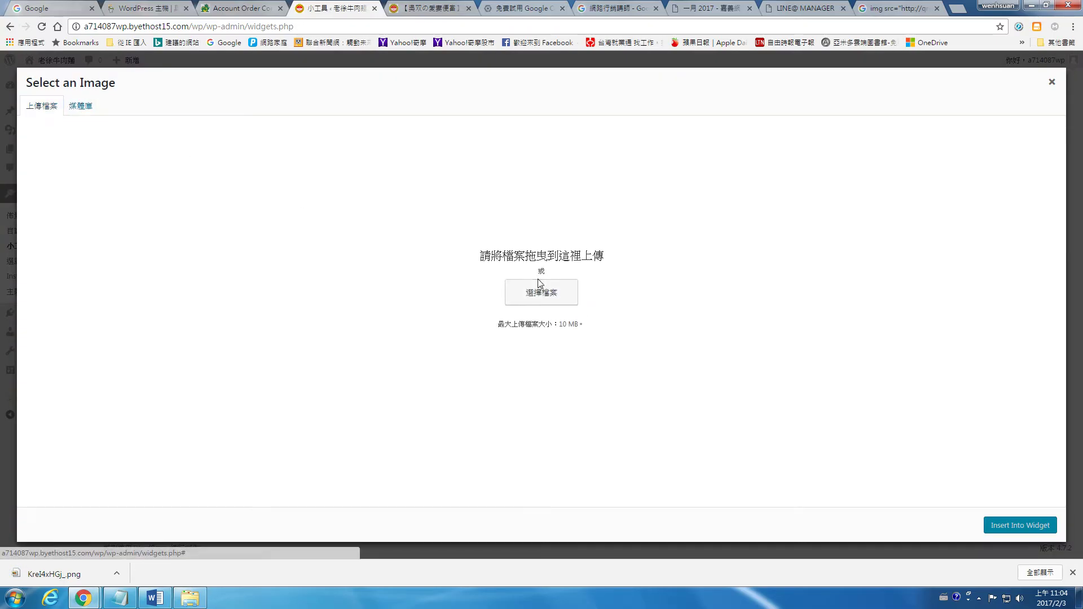
pyautogui.click(573, 304)
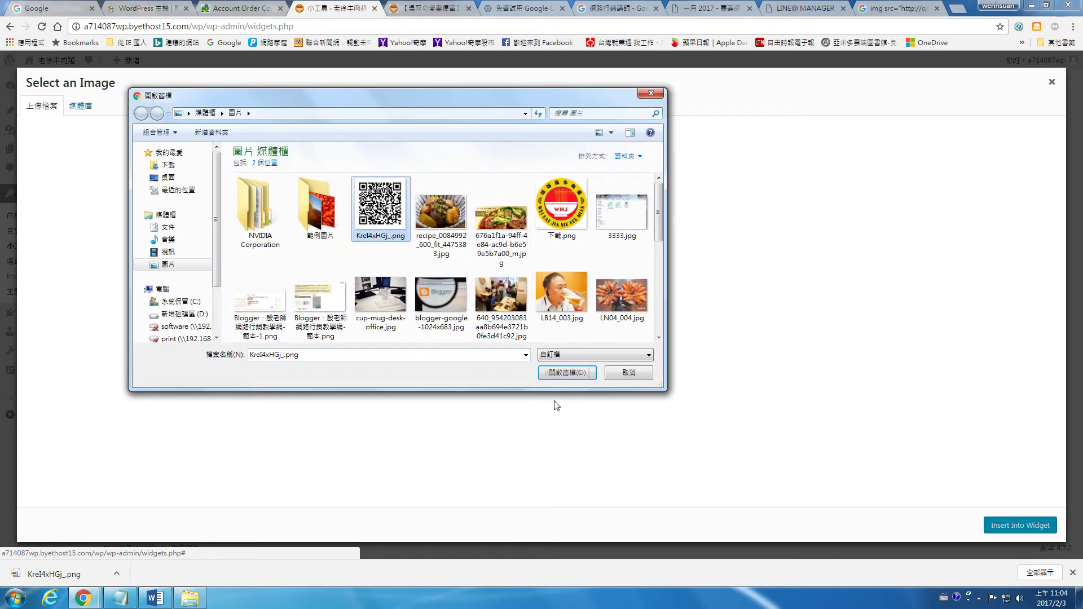
pyautogui.click(561, 375)
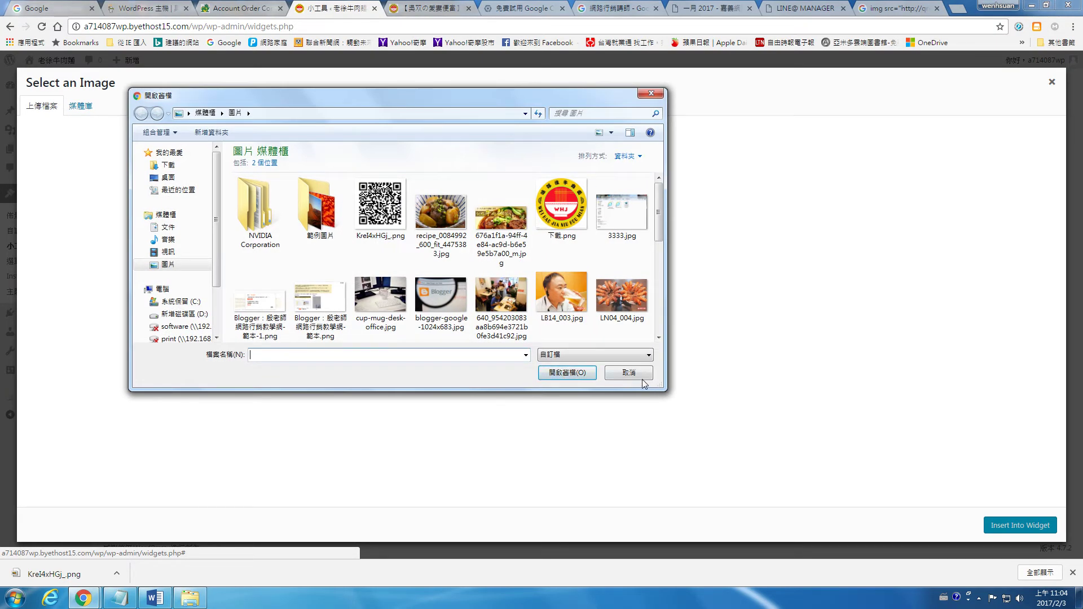
pyautogui.click(381, 205)
pyautogui.click(563, 372)
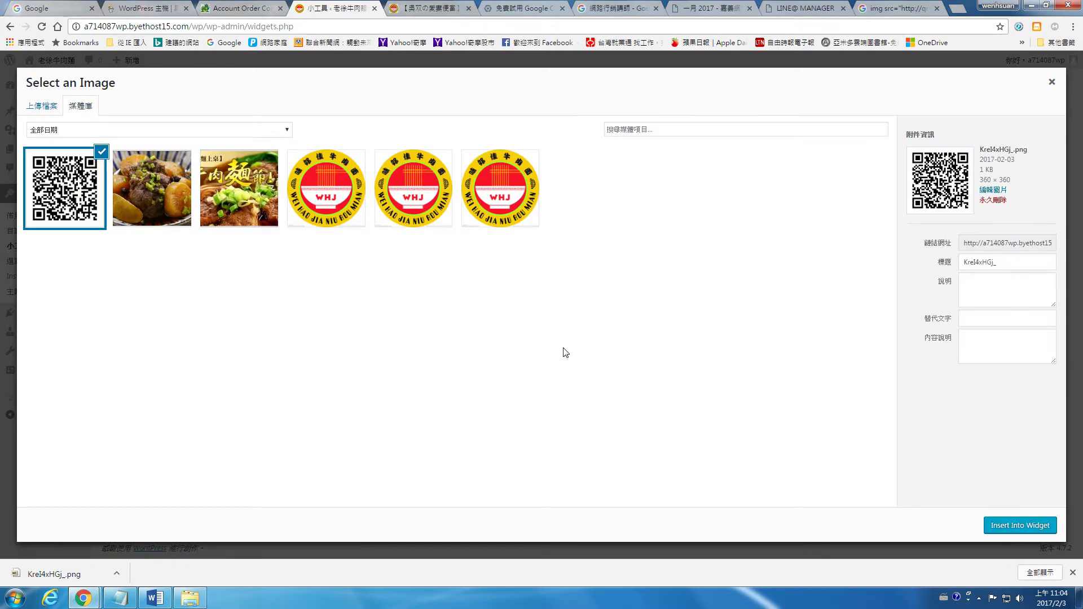
pyautogui.click(1019, 525)
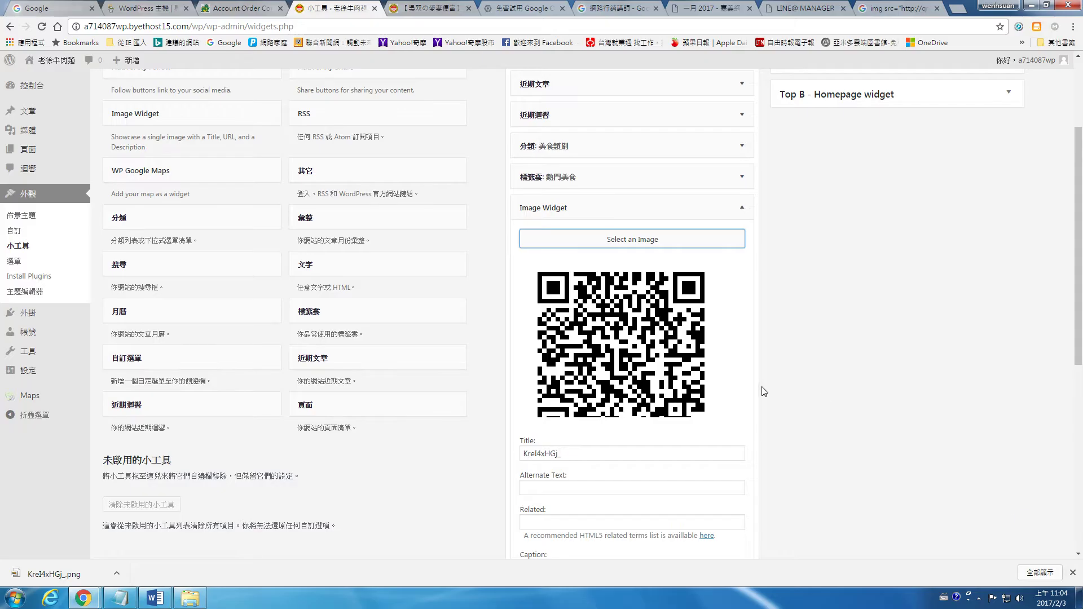
# Retitle the image widget 加入我的line@生活圈 and save it
pyautogui.scroll(-1, 765, 391)
pyautogui.click(609, 397)
pyautogui.doubleClick(609, 397)
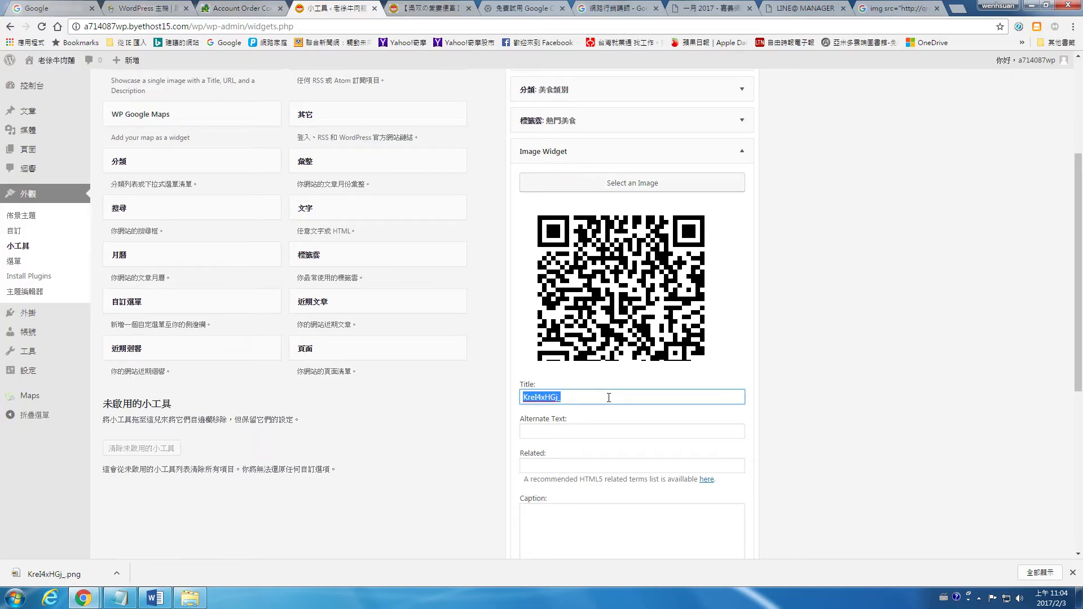
pyautogui.hotkey('ctrl', 'space')
pyautogui.write('r')
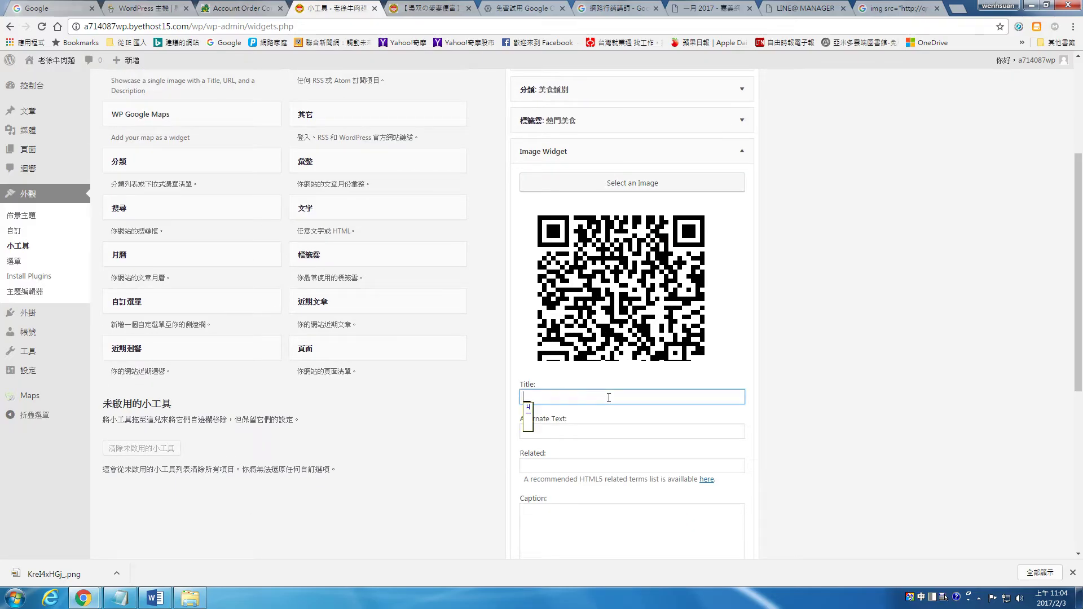
pyautogui.write('加入我的')
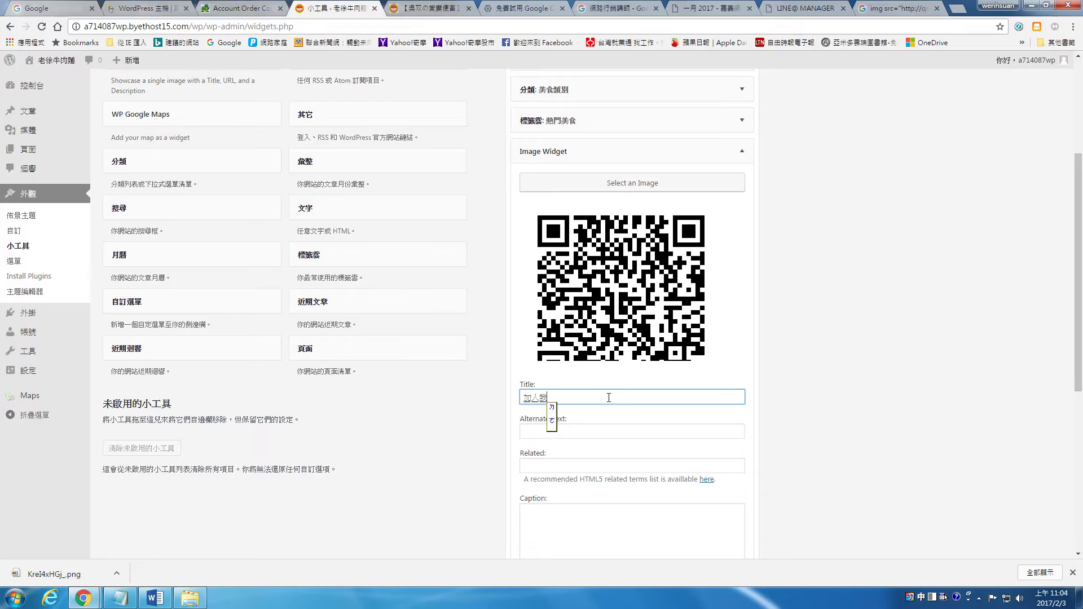
pyautogui.hotkey('ctrl', 'space')
pyautogui.write('line@')
pyautogui.hotkey('ctrl', 'space')
pyautogui.write('fm4')
pyautogui.write('圈')
pyautogui.press('Return')
pyautogui.scroll(-2, 674, 395)
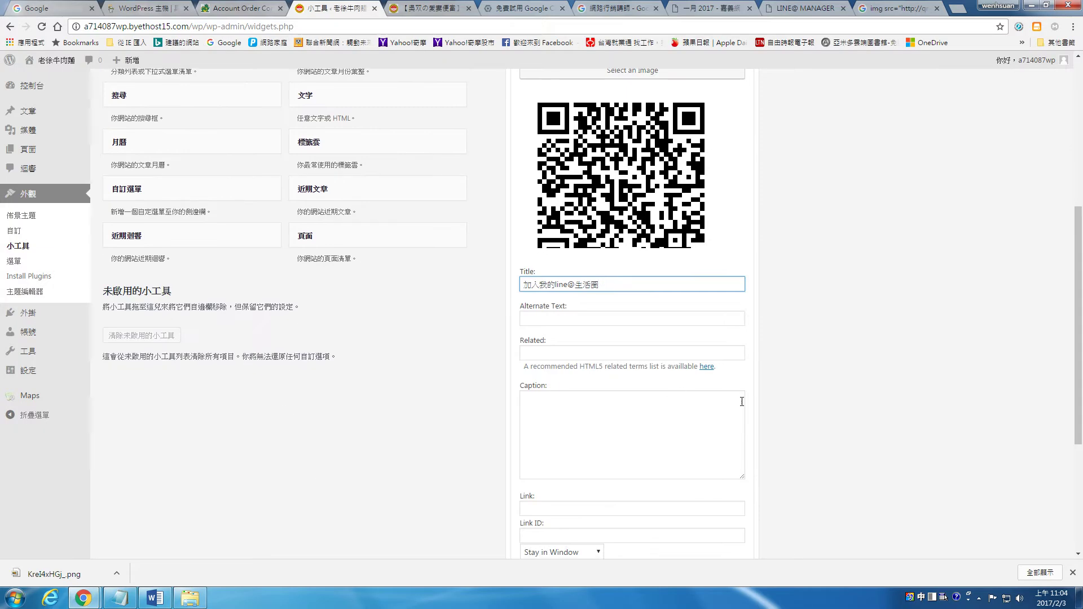
pyautogui.scroll(-3, 741, 400)
pyautogui.click(738, 461)
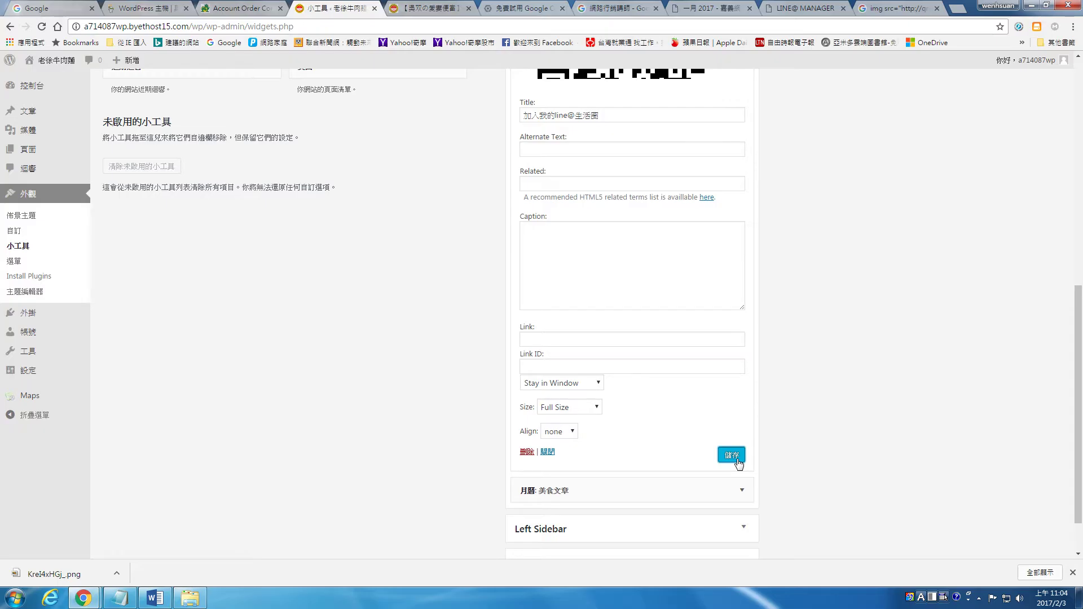
pyautogui.click(437, 4)
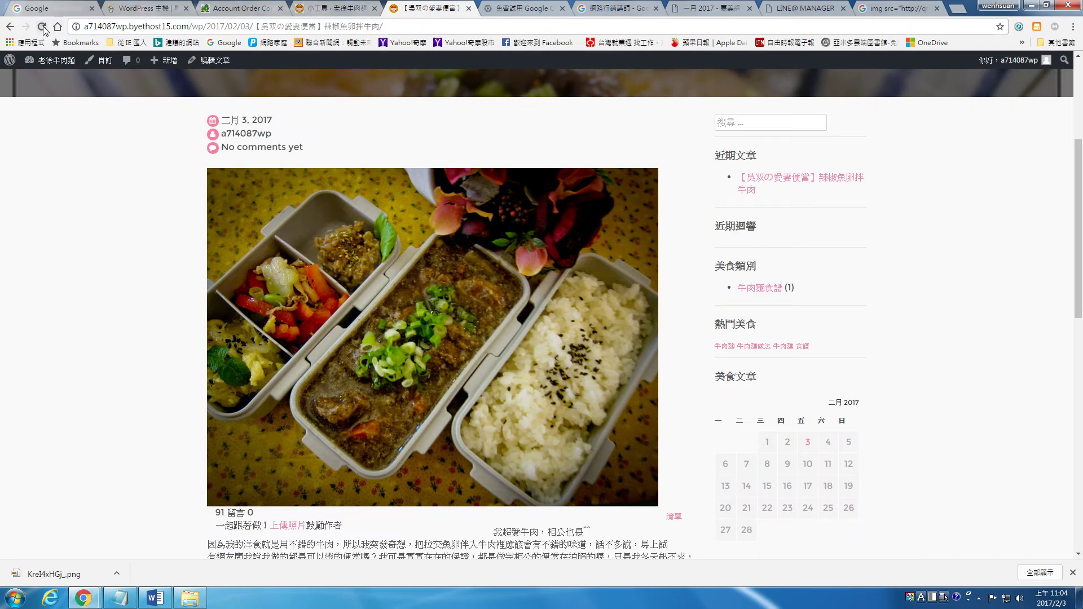
pyautogui.click(42, 27)
pyautogui.scroll(-4, 805, 255)
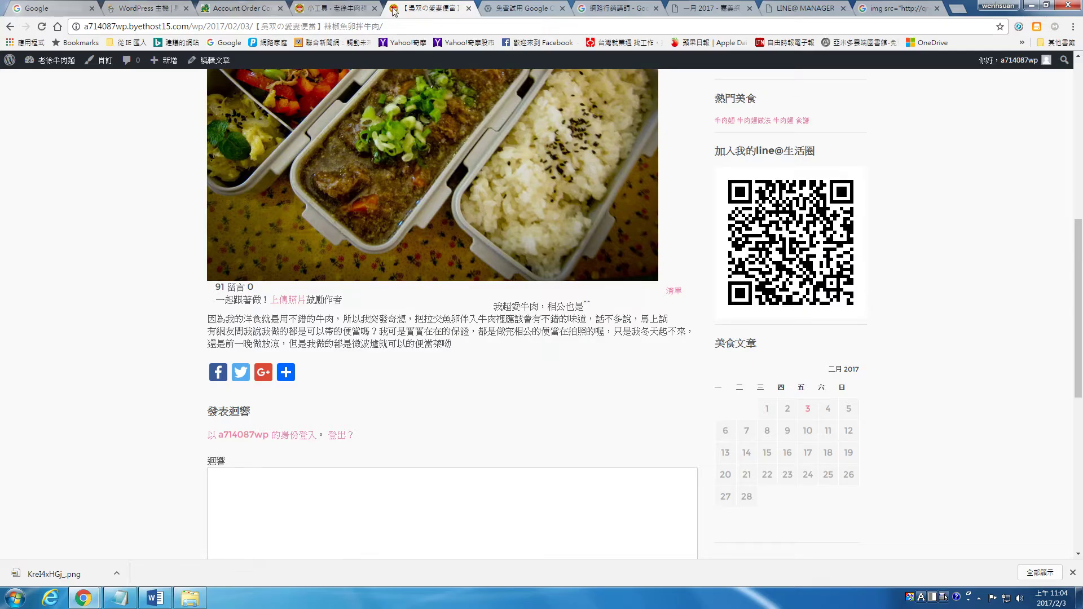
pyautogui.click(354, 5)
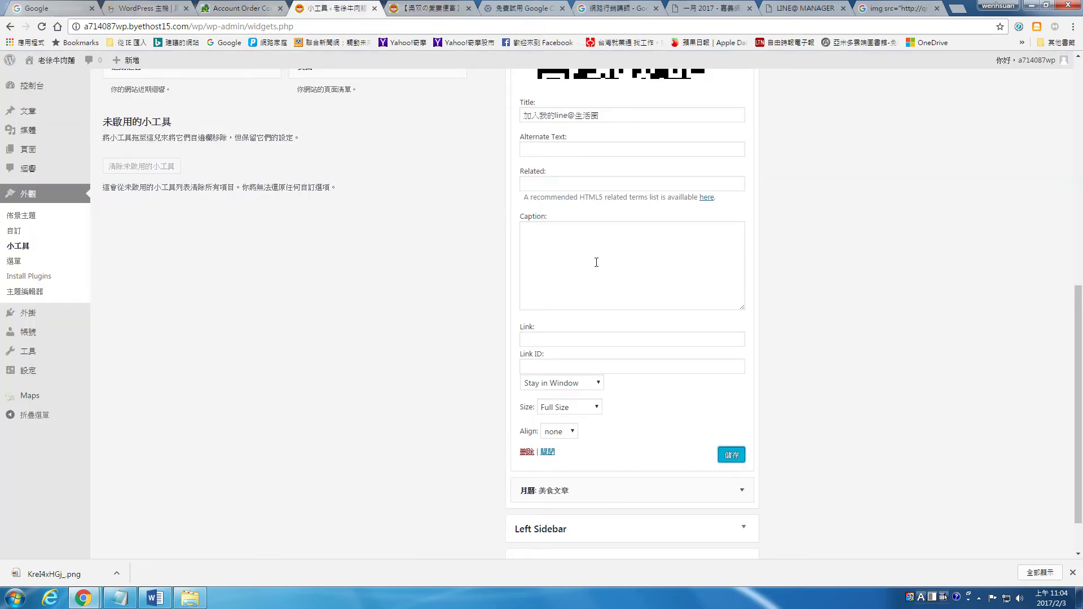
# Collapse the QR widget and add a second Image Widget holding the food photo
pyautogui.scroll(4, 597, 262)
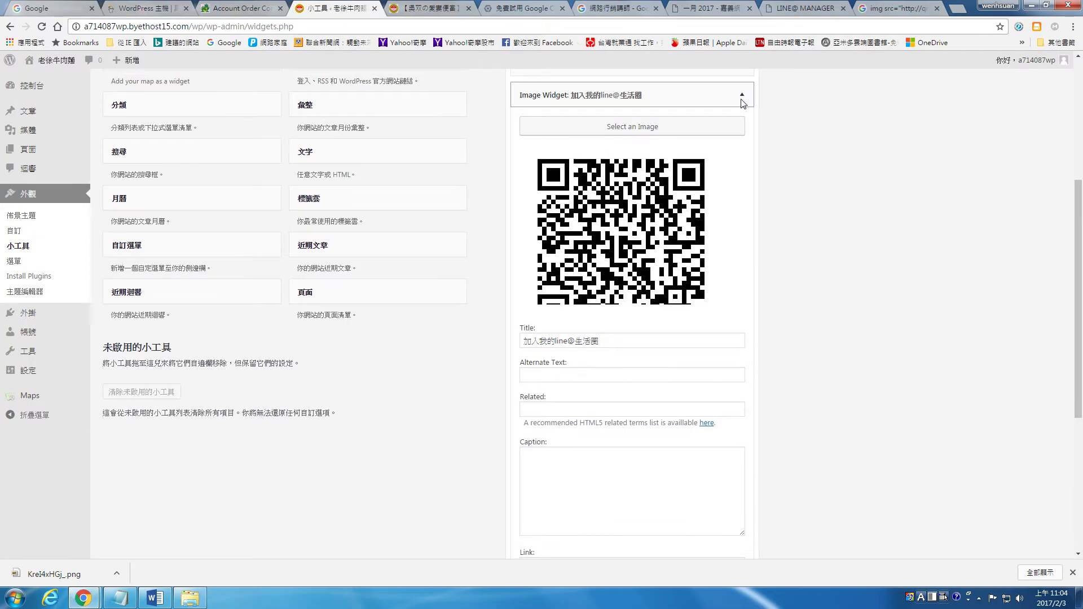
pyautogui.click(739, 104)
pyautogui.moveTo(153, 103); pyautogui.dragTo(618, 246)
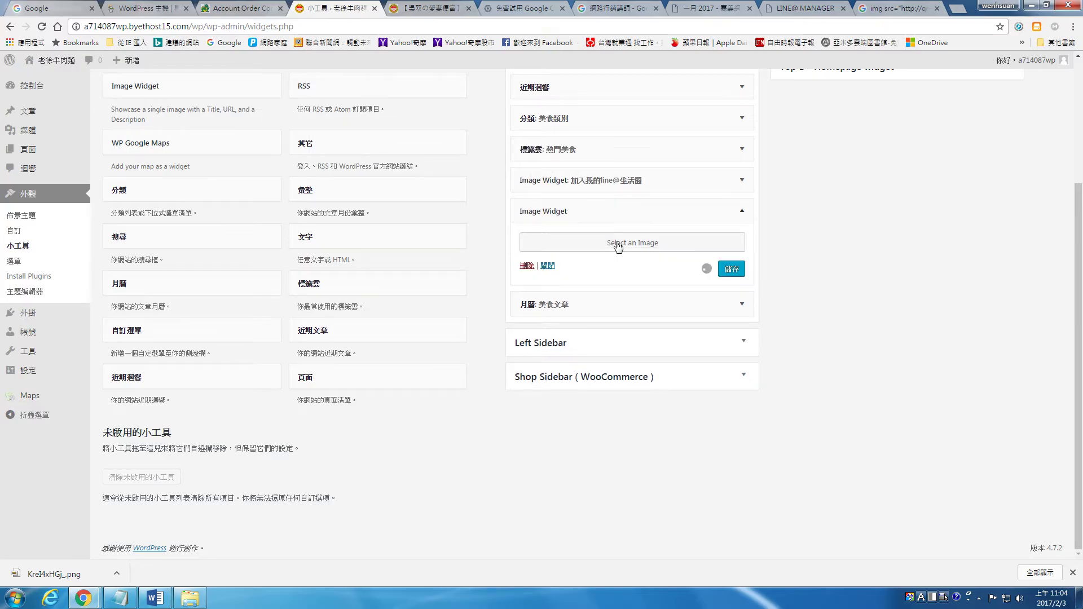
pyautogui.click(618, 243)
pyautogui.click(191, 187)
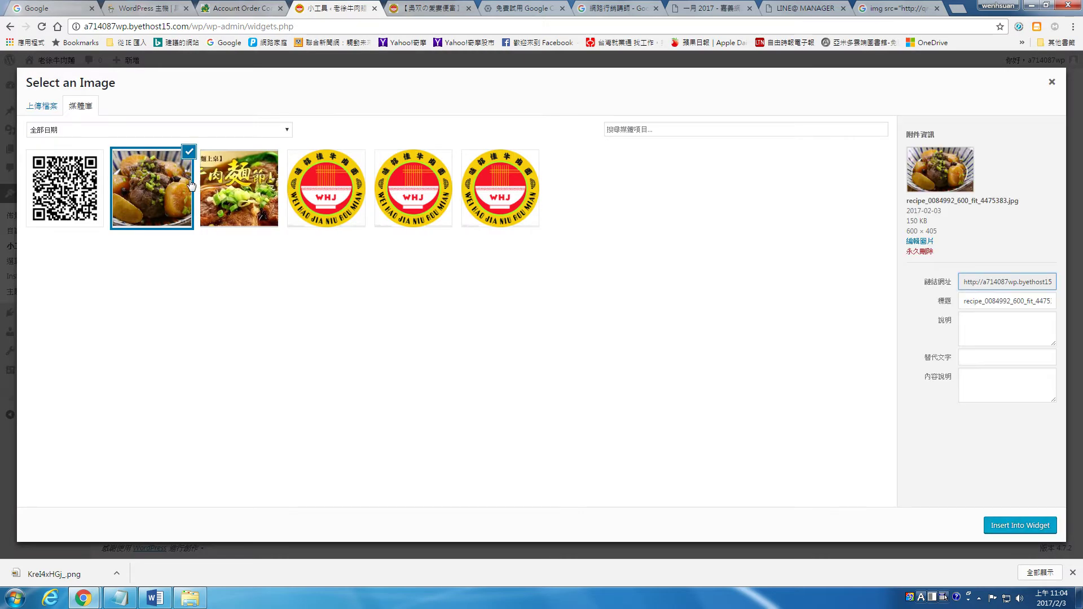
pyautogui.click(1042, 525)
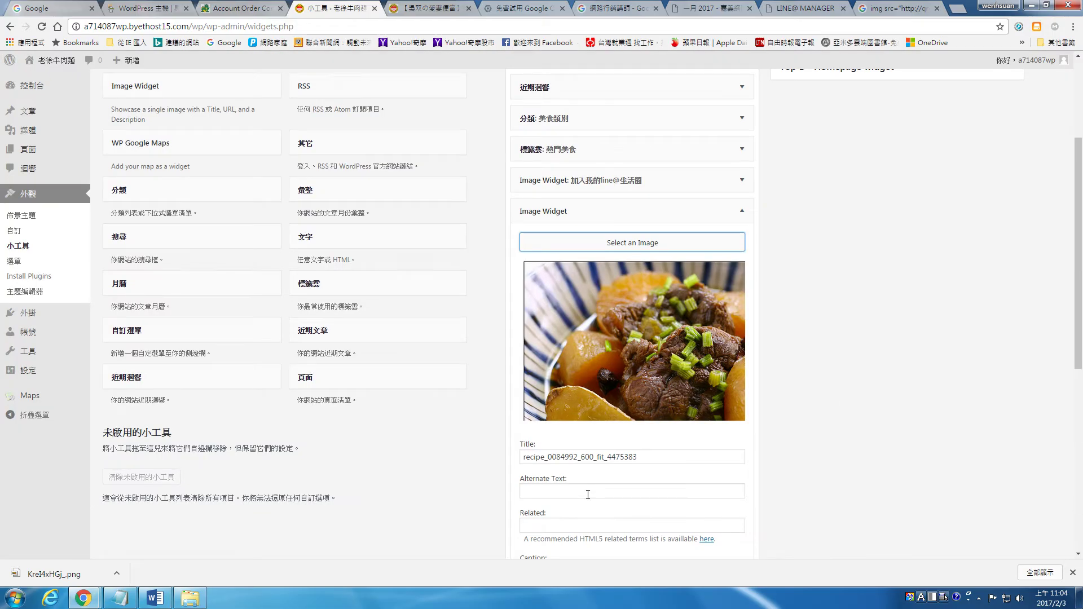
pyautogui.click(604, 491)
pyautogui.scroll(-3, 619, 371)
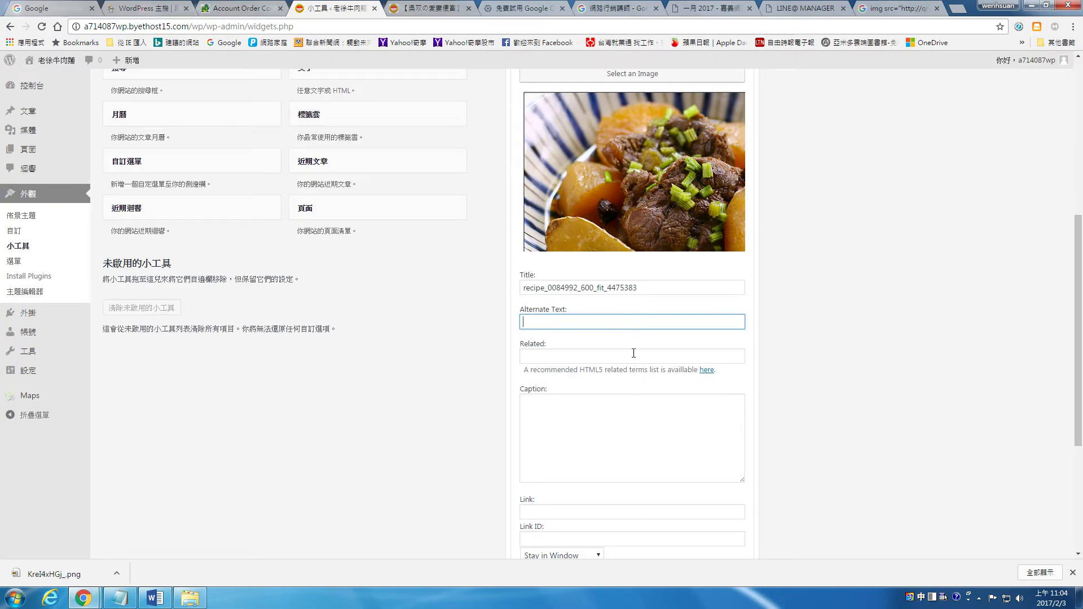
pyautogui.doubleClick(645, 285)
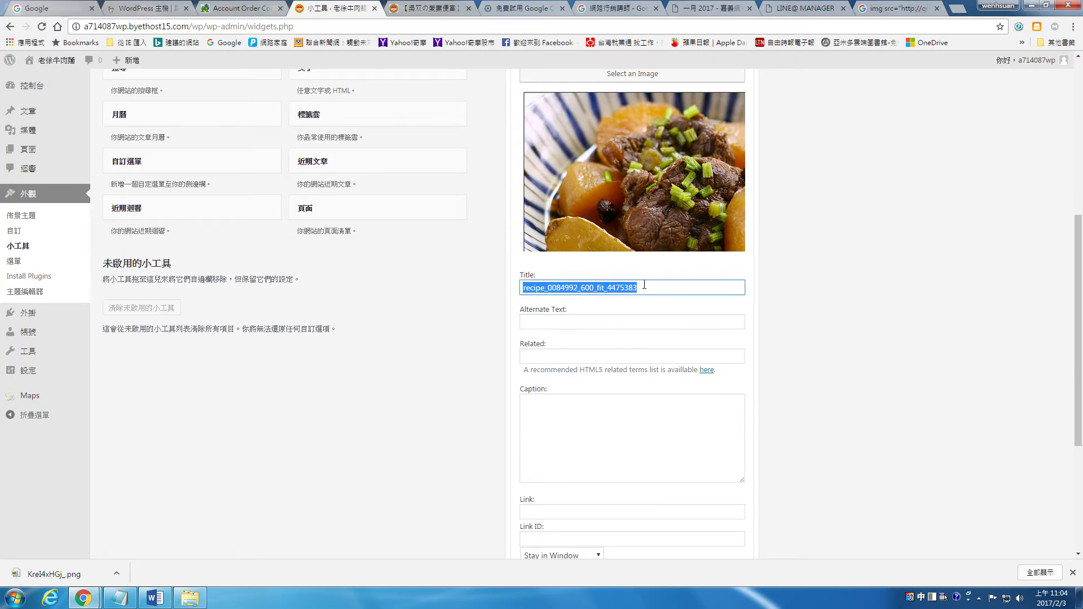
pyautogui.write('紅')
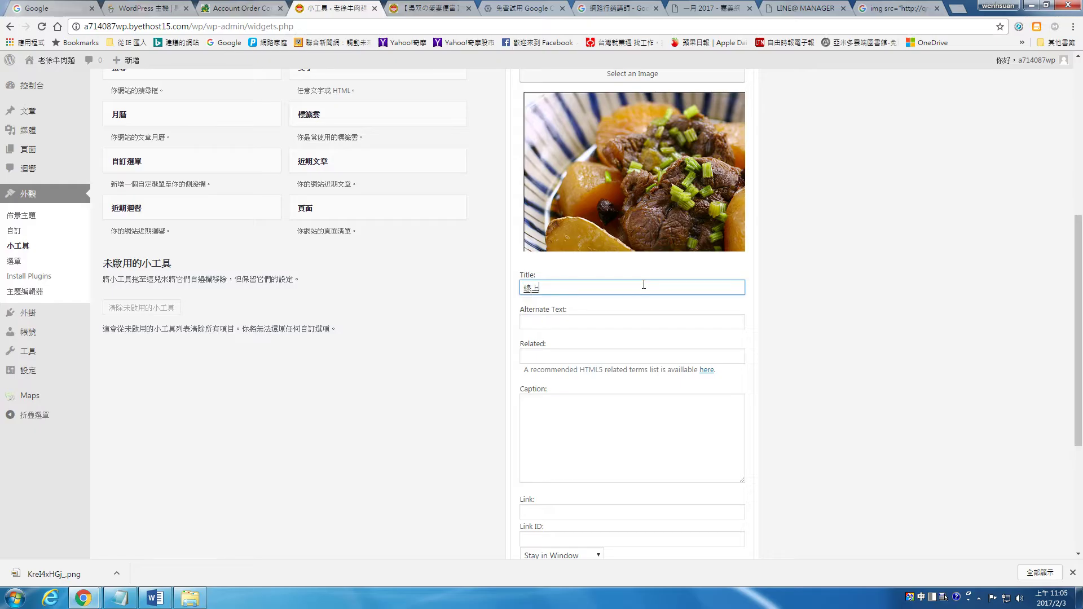
pyautogui.scroll(-4, 649, 288)
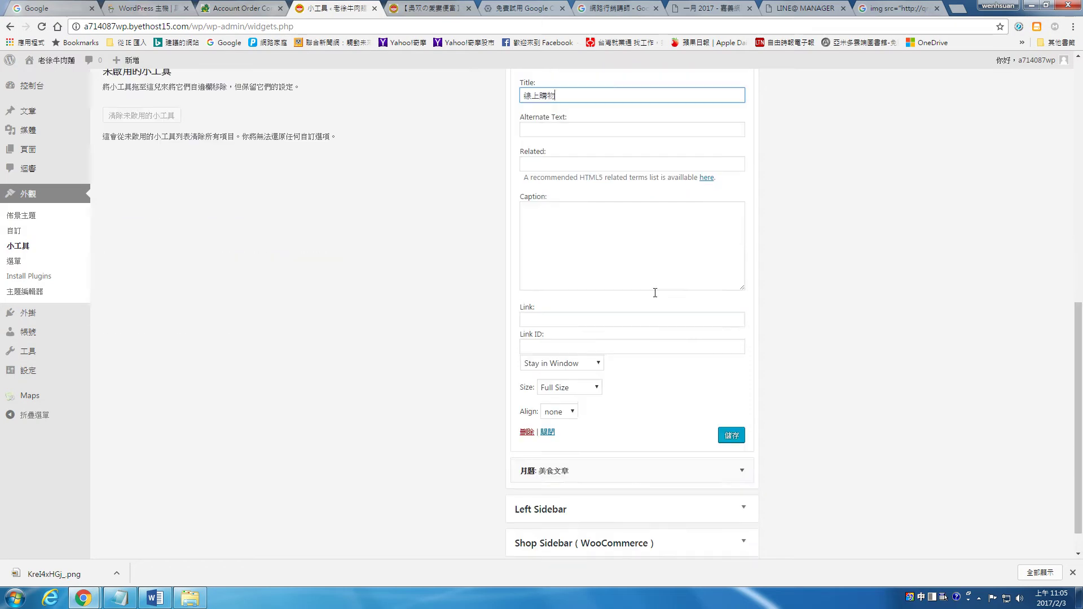
pyautogui.click(581, 291)
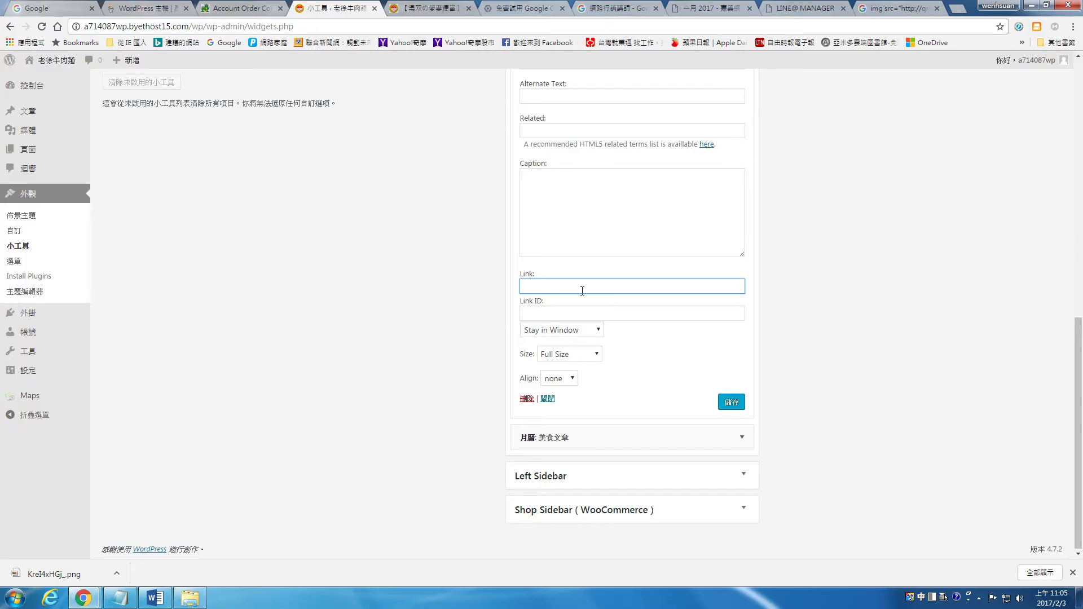
pyautogui.write('ㄊ')
pyautogui.hotkey('ctrl', 'shift')
pyautogui.write('www.ppcountan.com')
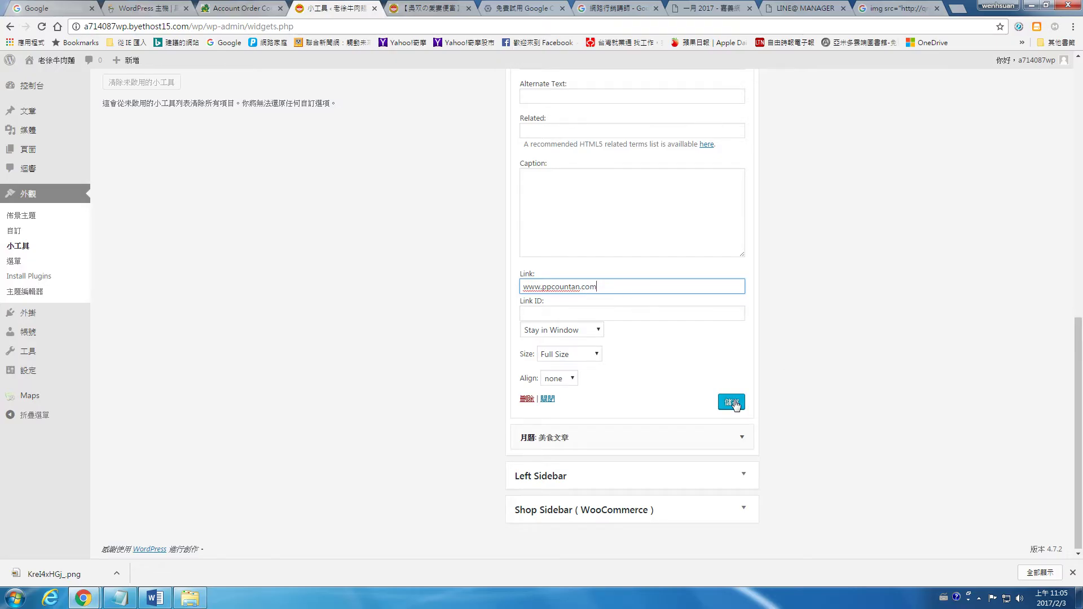
pyautogui.click(733, 403)
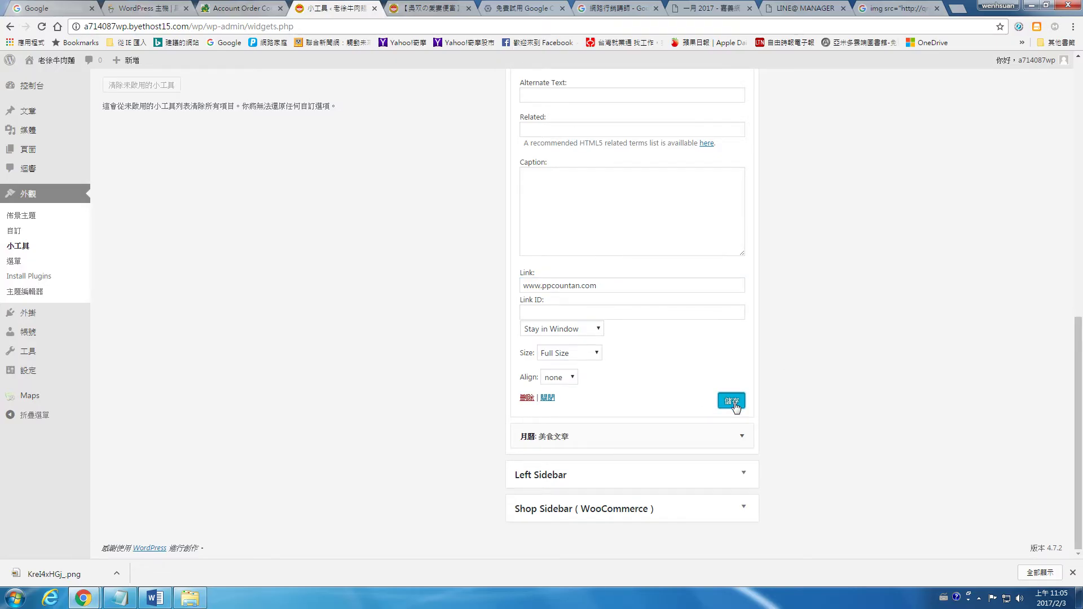
pyautogui.click(429, 8)
# Reload the post, confirm the 線上購物 image opens ppcountan.com, then return to the Widgets page
pyautogui.click(43, 28)
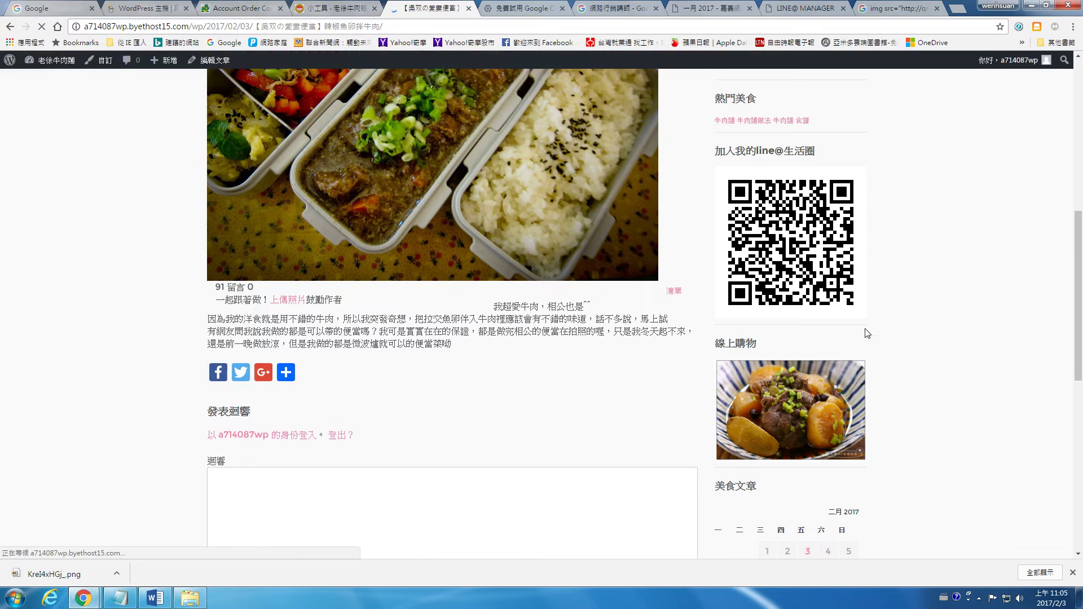
pyautogui.scroll(-3, 811, 317)
pyautogui.click(809, 262)
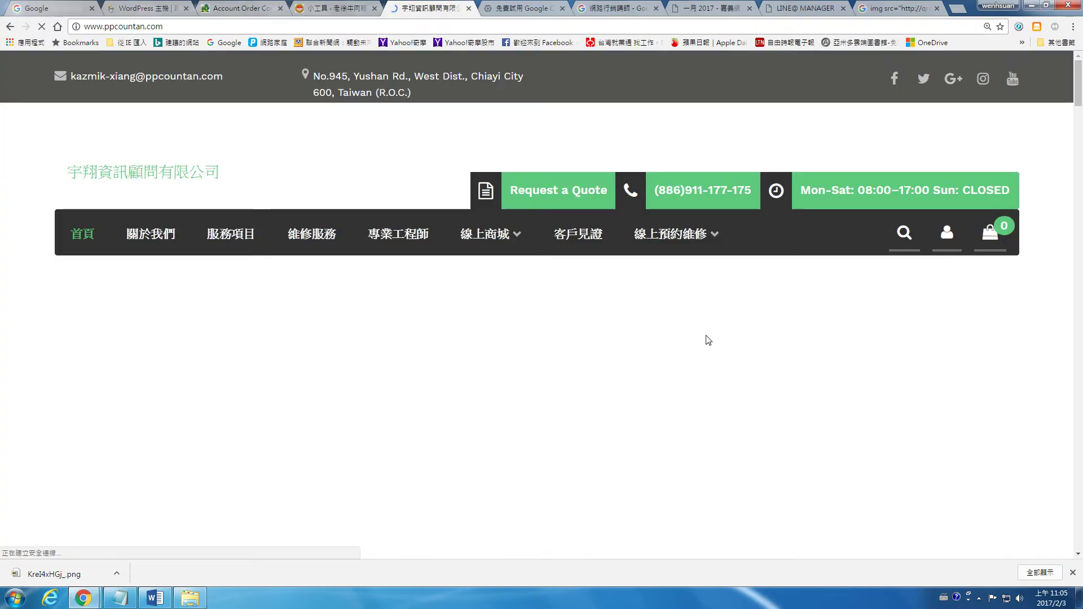
pyautogui.hotkey('alt', 'Left')
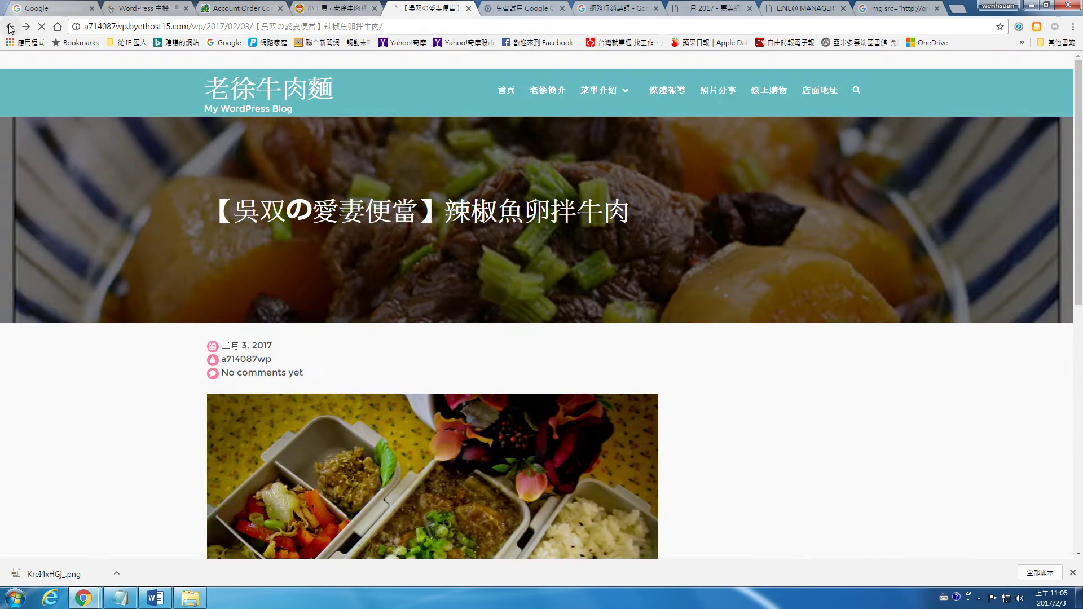
pyautogui.click(335, 5)
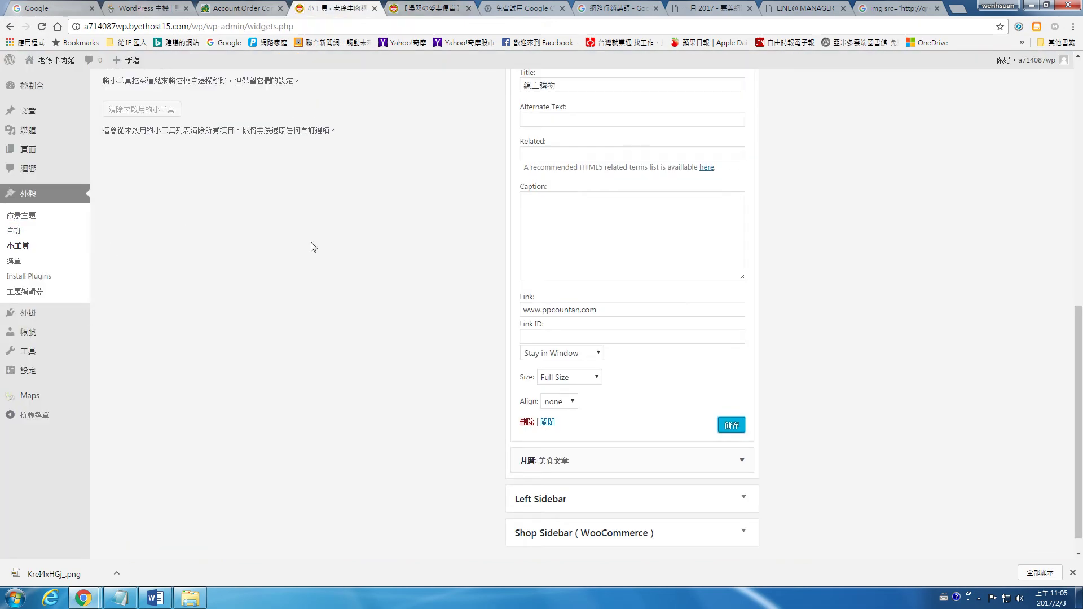
# Browse the popular plugins on the Add Plugins page, including the second page
pyautogui.scroll(5, 321, 247)
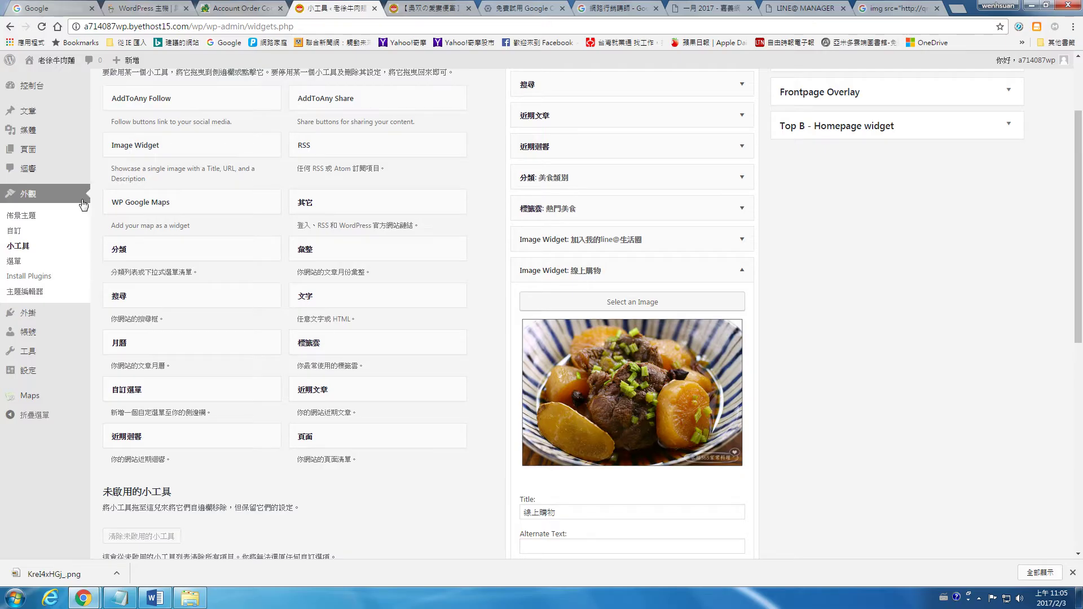
pyautogui.moveTo(31, 319)
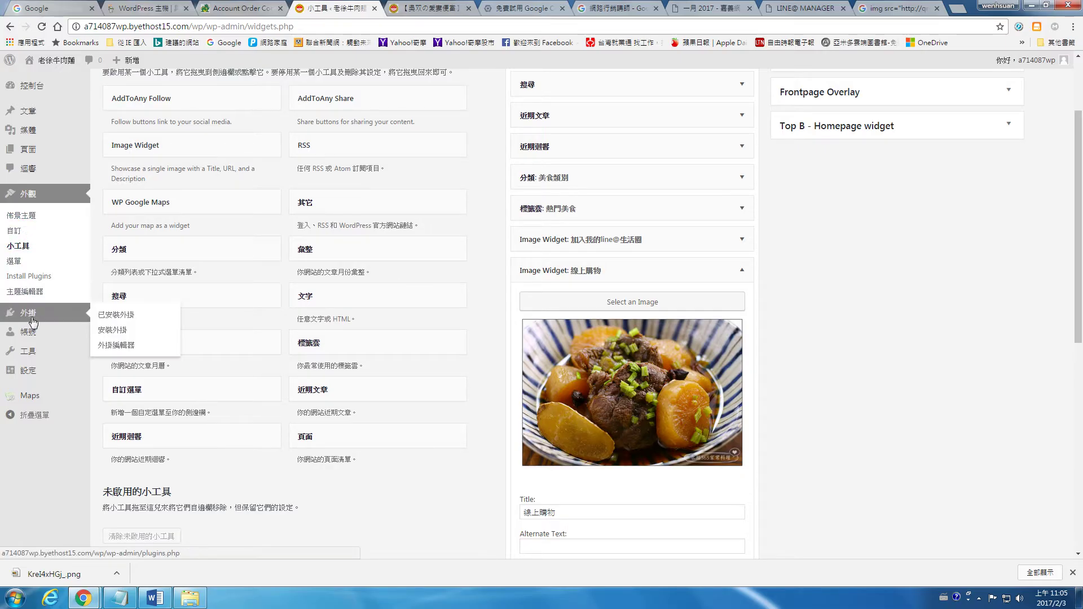
pyautogui.click(116, 333)
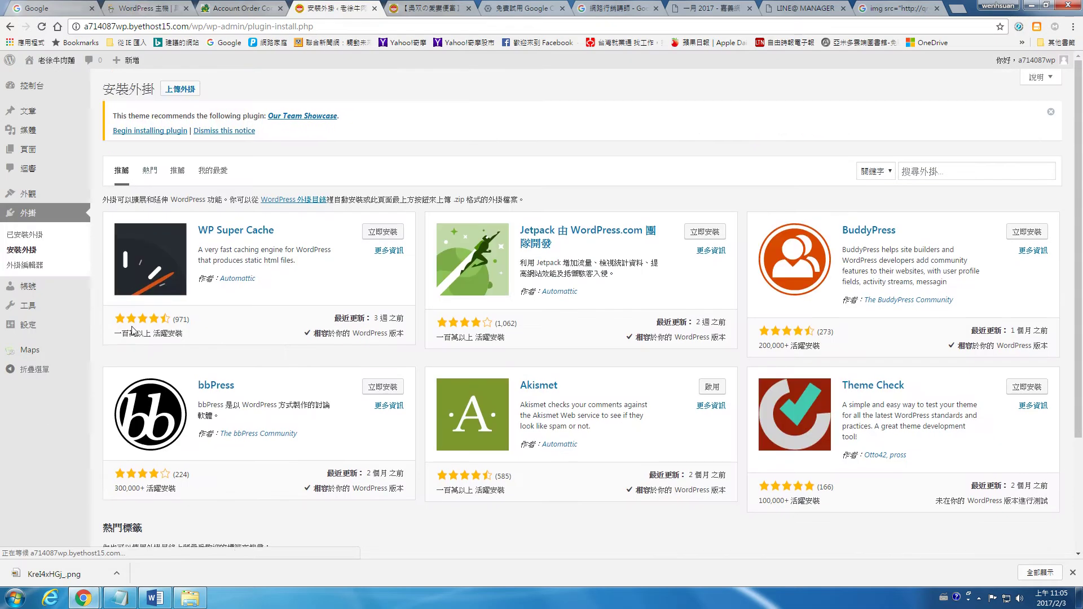
pyautogui.click(148, 172)
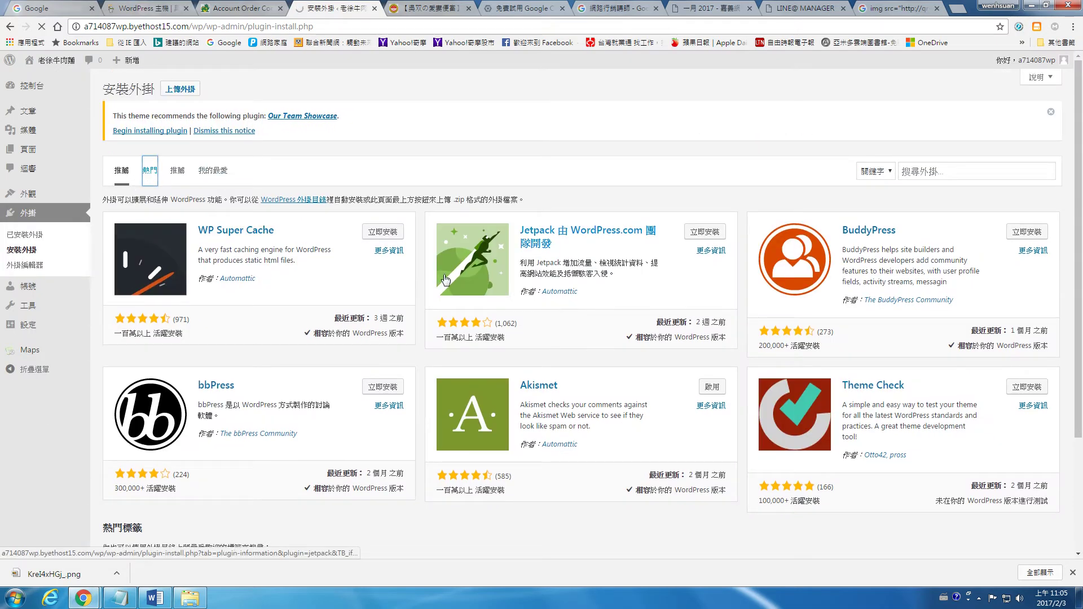
pyautogui.scroll(-20, 447, 273)
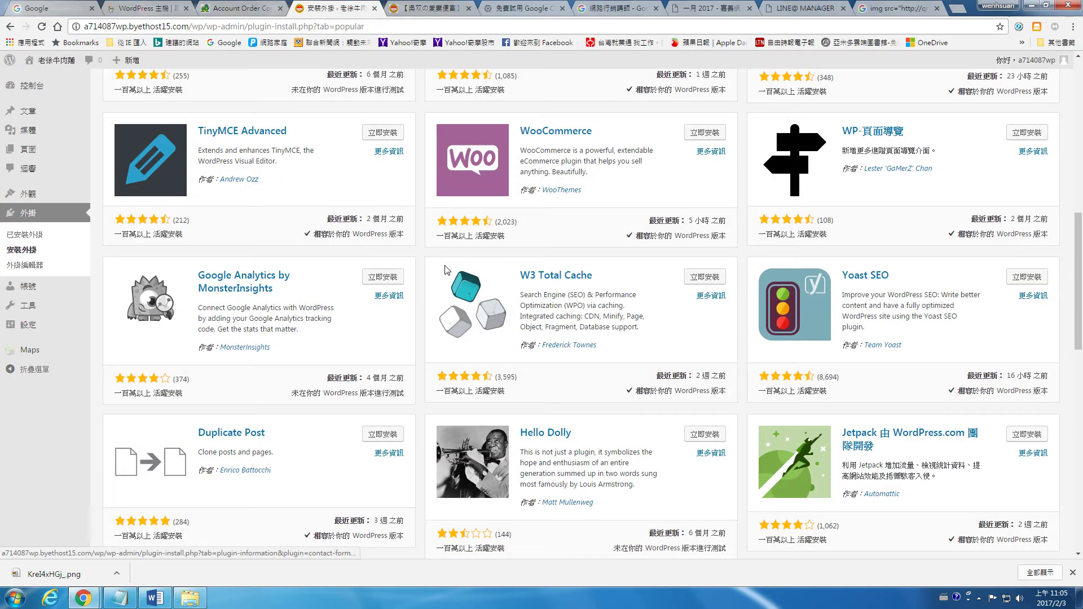
pyautogui.scroll(-5, 446, 269)
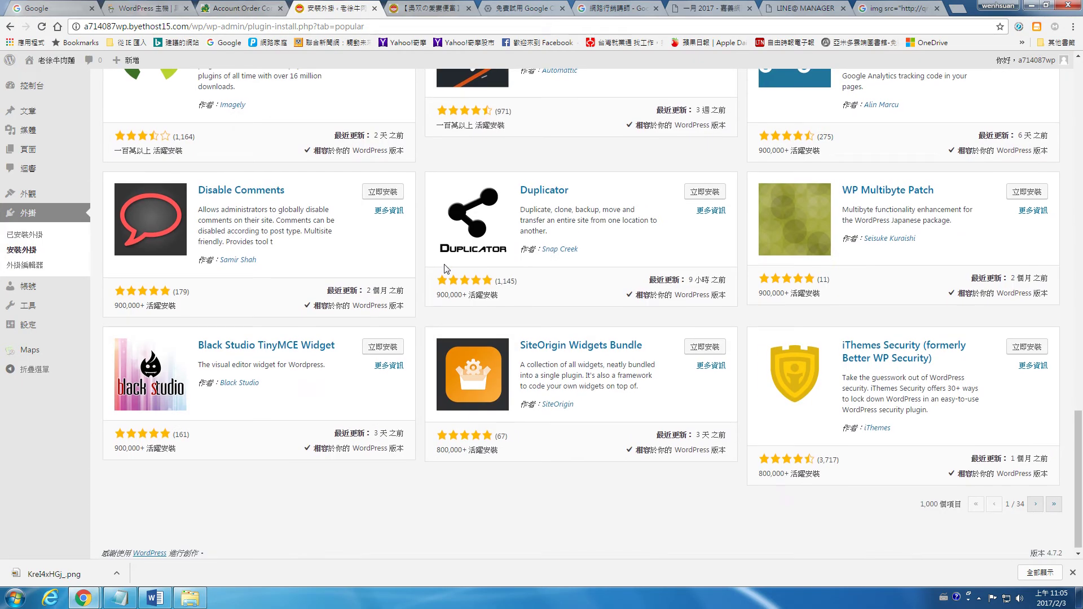
pyautogui.click(1036, 501)
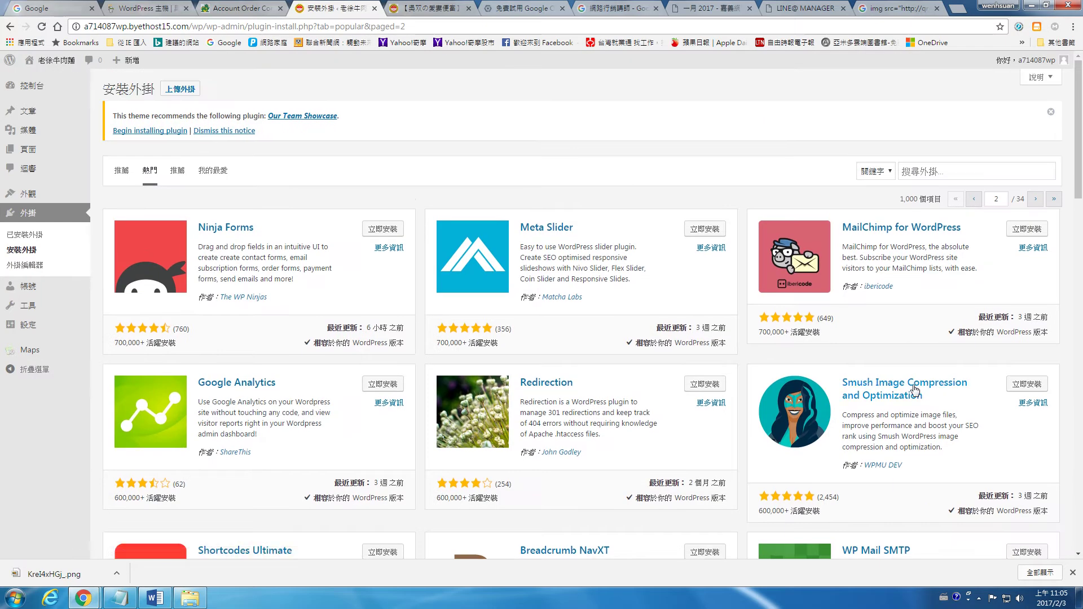
pyautogui.scroll(-5, 675, 308)
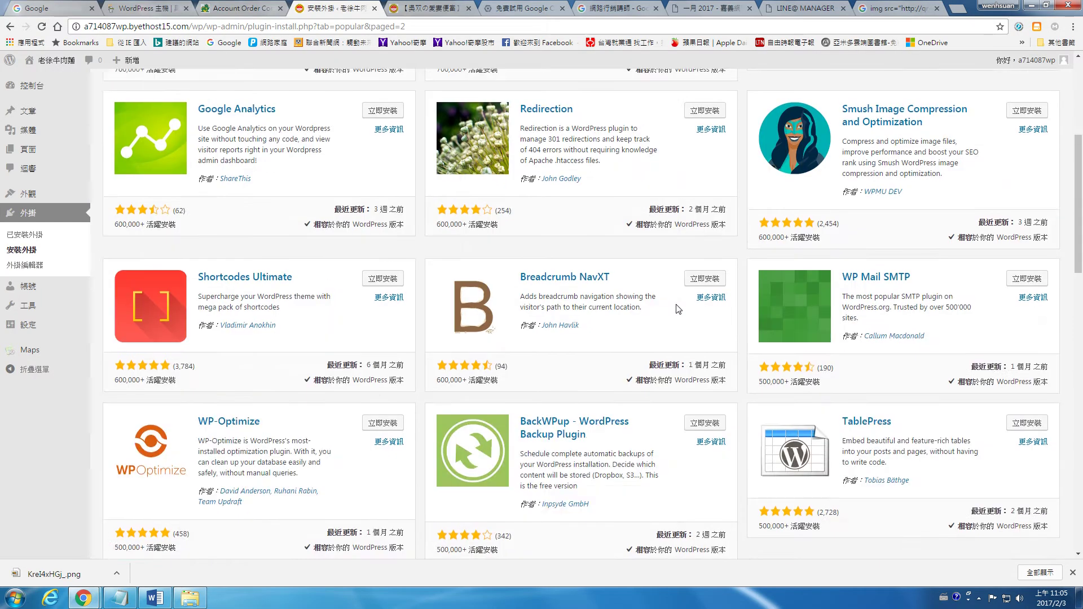
pyautogui.scroll(4, 610, 308)
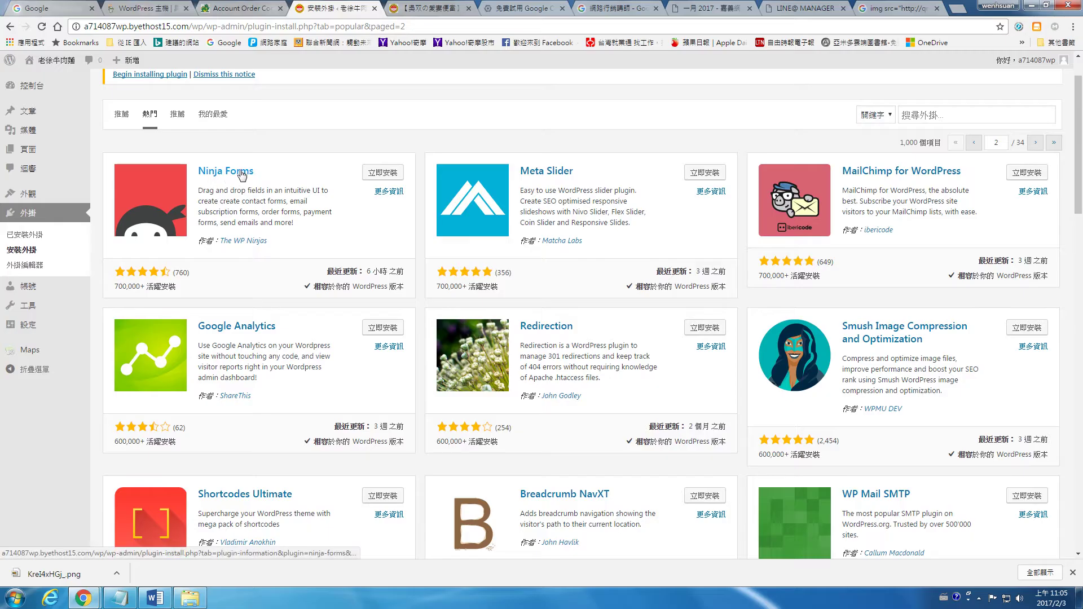
# View the Ninja Forms details and screenshots, then switch to the January 2017 blog archive
pyautogui.click(225, 175)
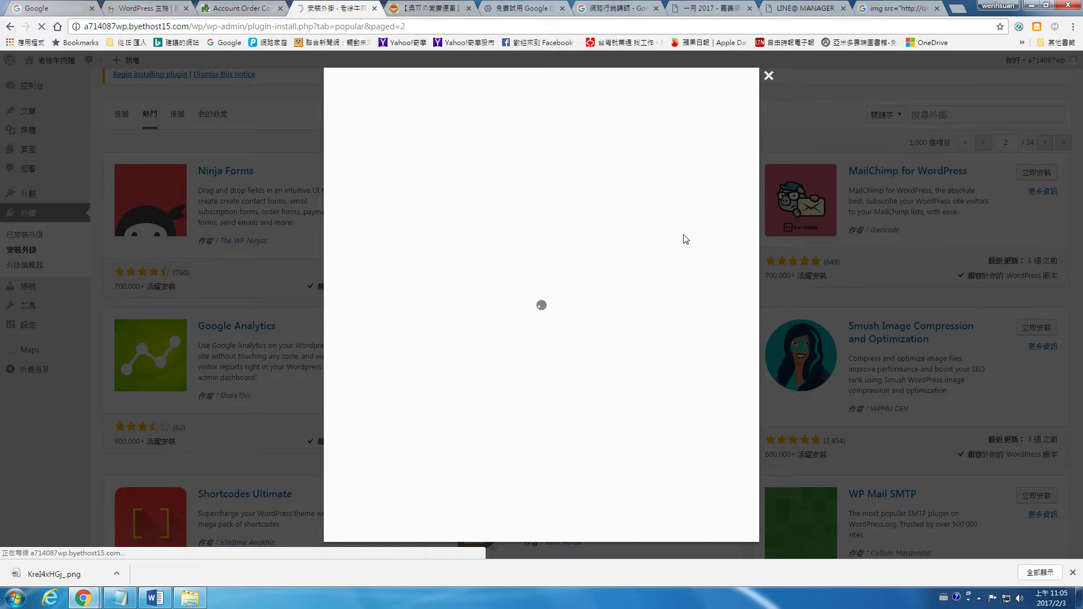
pyautogui.click(415, 225)
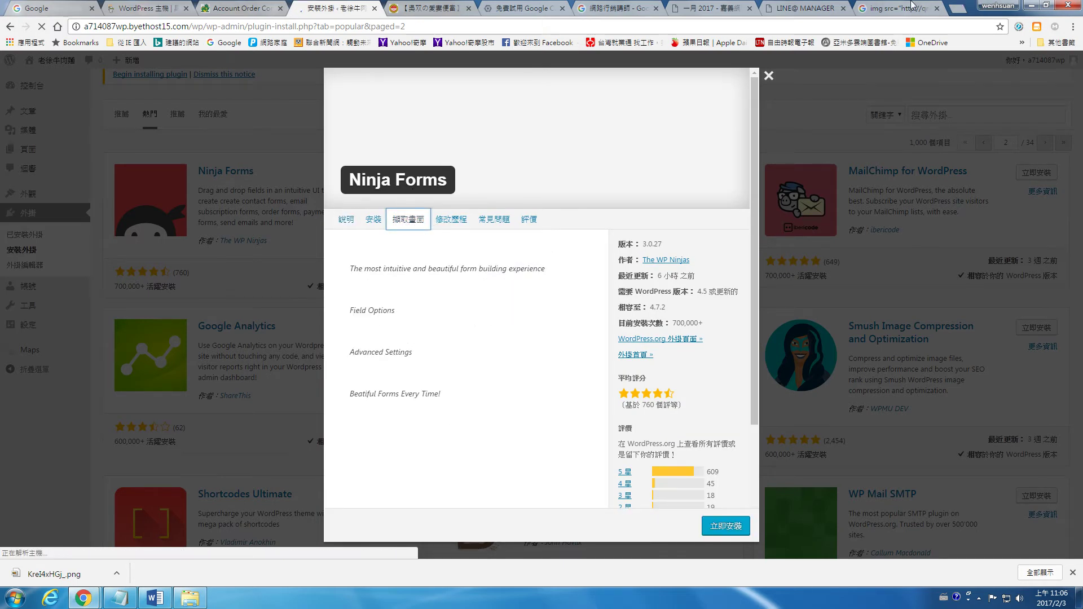
pyautogui.click(936, 8)
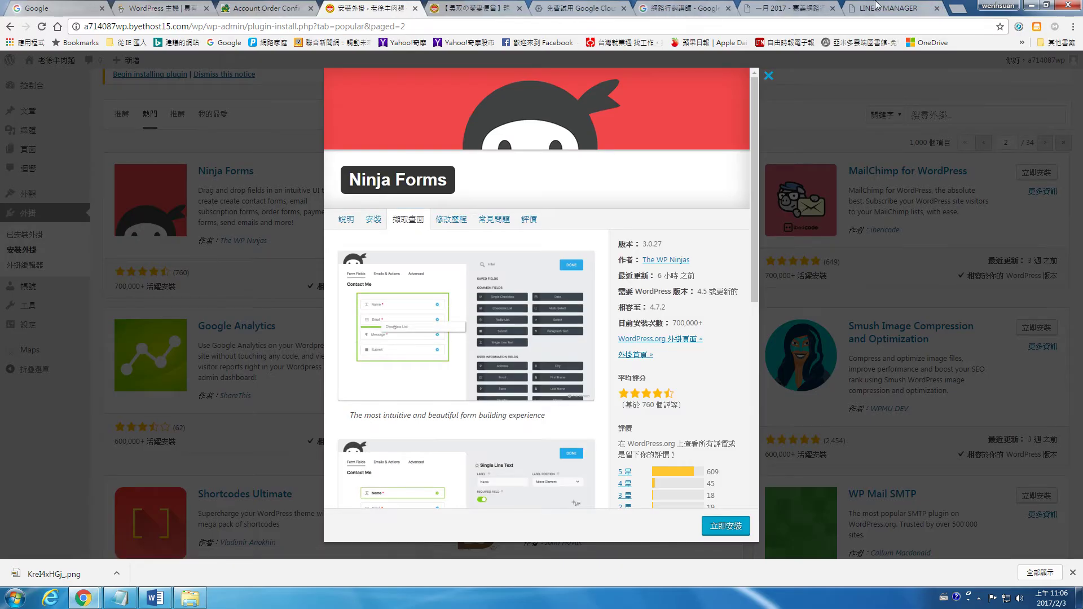
pyautogui.click(812, 8)
pyautogui.scroll(5, 751, 125)
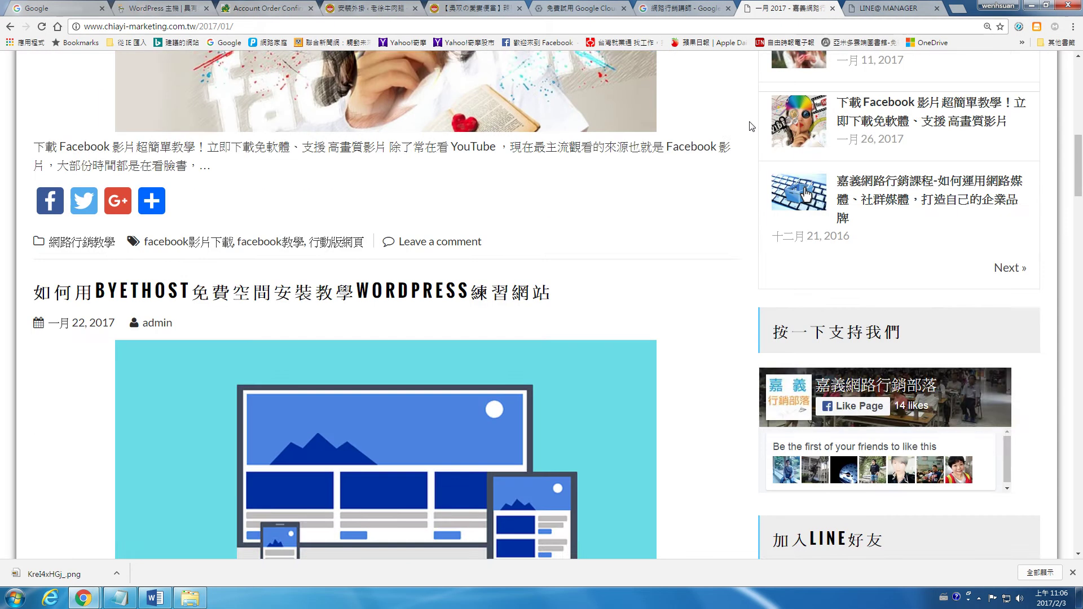
# Review the 邀約講課 inquiry form under the blog's 聯絡我們 menu, then return to Ninja Forms details
pyautogui.scroll(10, 752, 126)
pyautogui.click(814, 252)
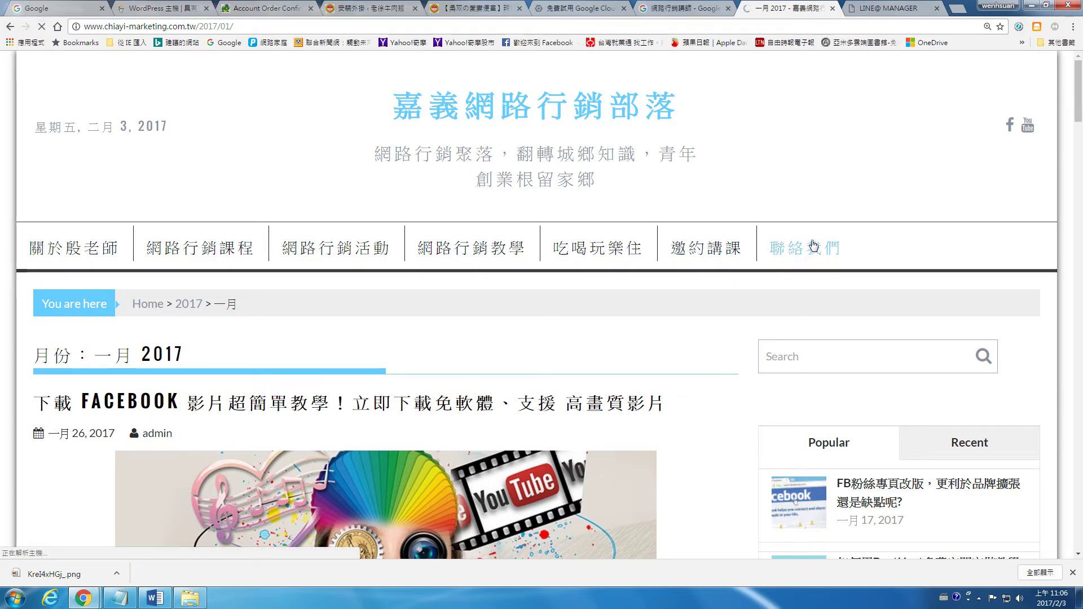
pyautogui.click(714, 251)
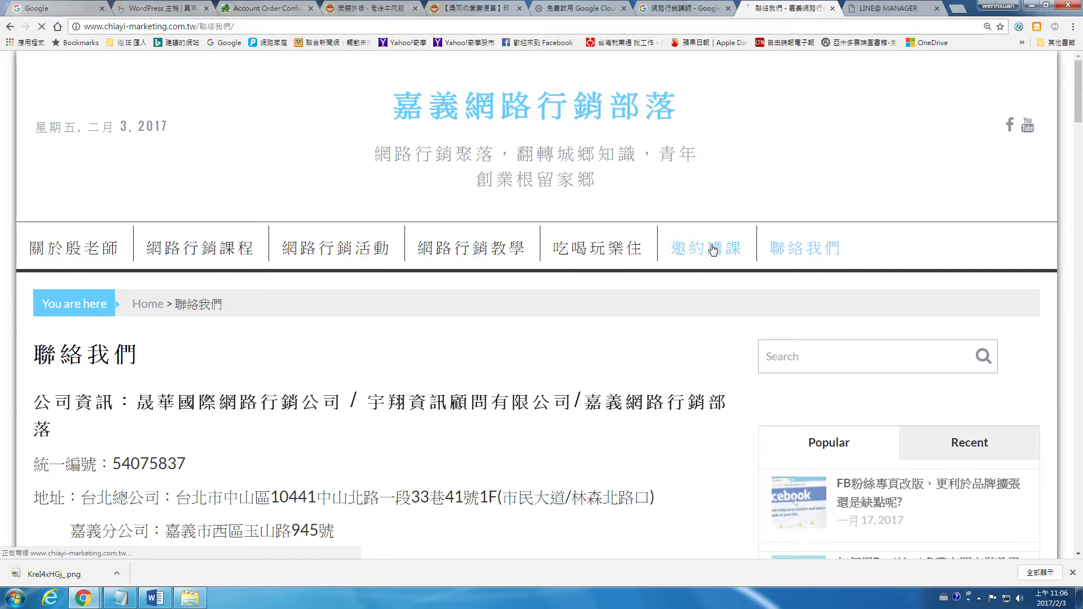
pyautogui.scroll(-10, 711, 249)
pyautogui.scroll(-2, 209, 221)
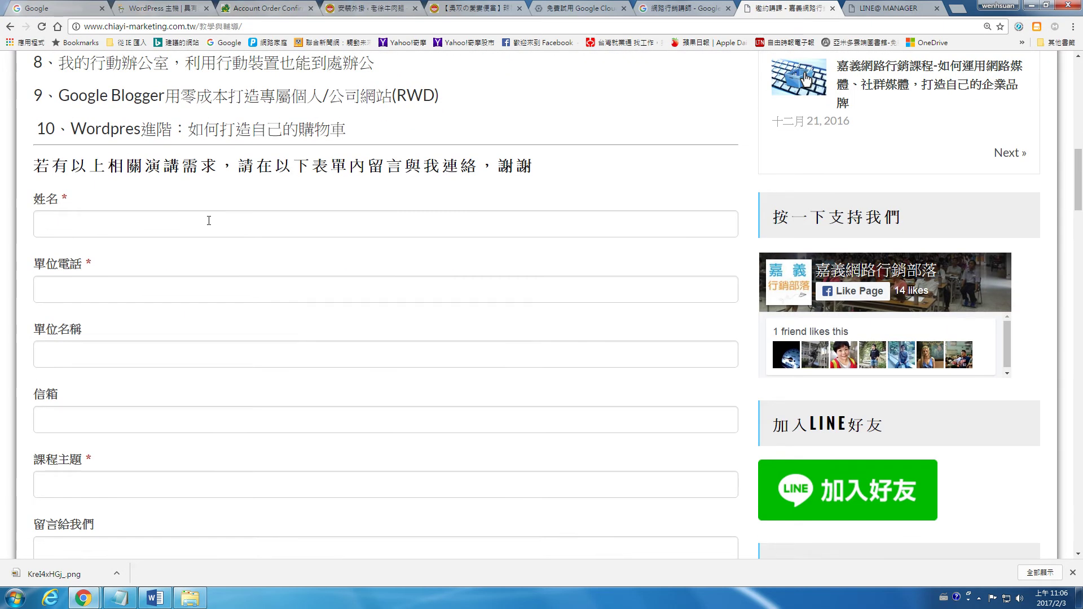
pyautogui.scroll(-3, 242, 271)
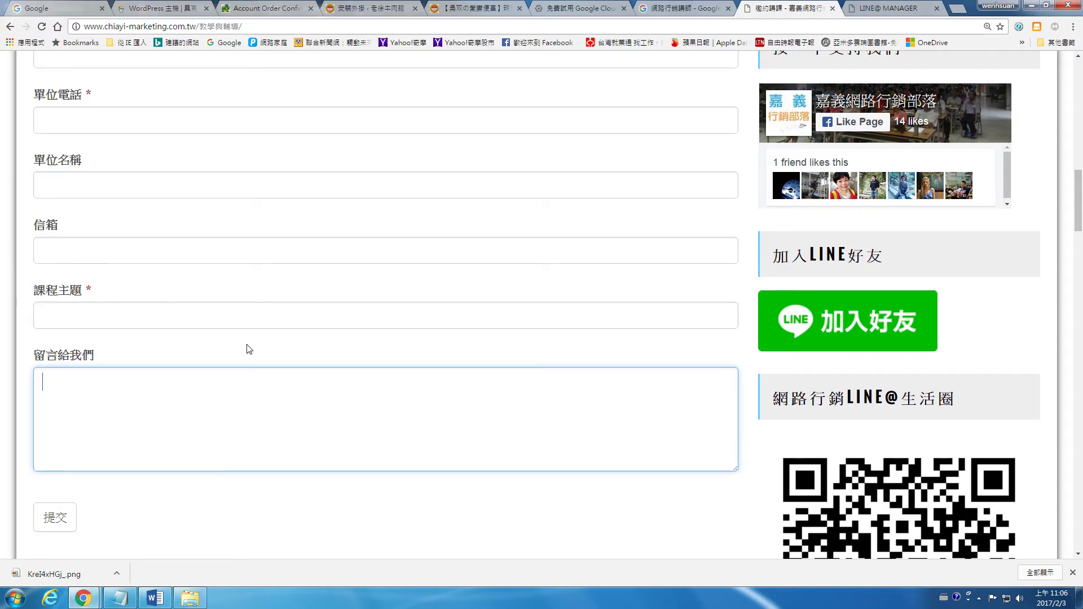
pyautogui.scroll(3, 248, 345)
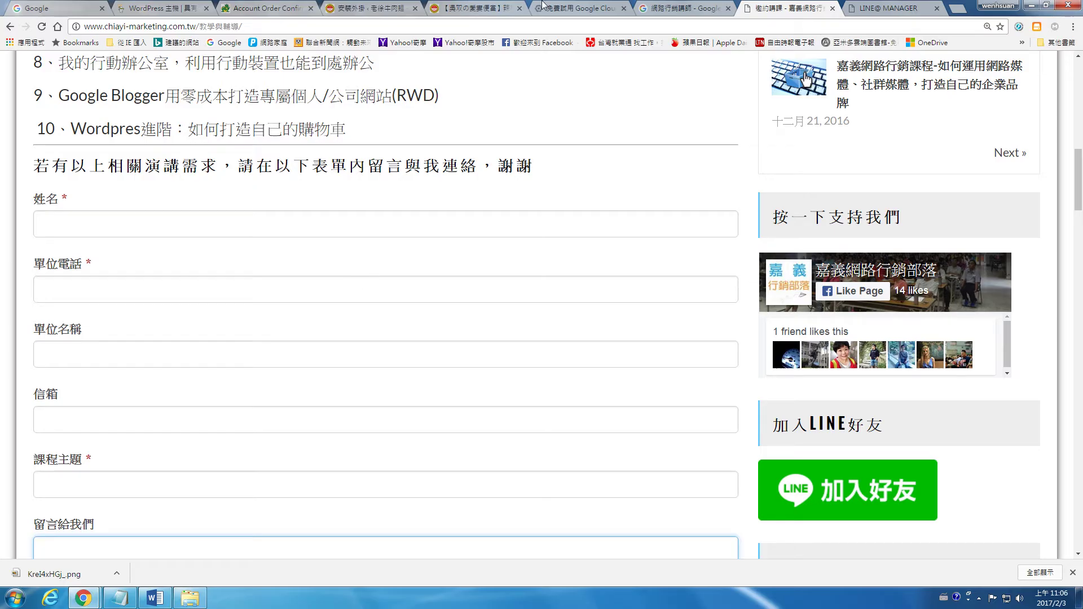
pyautogui.click(492, 7)
pyautogui.click(369, 8)
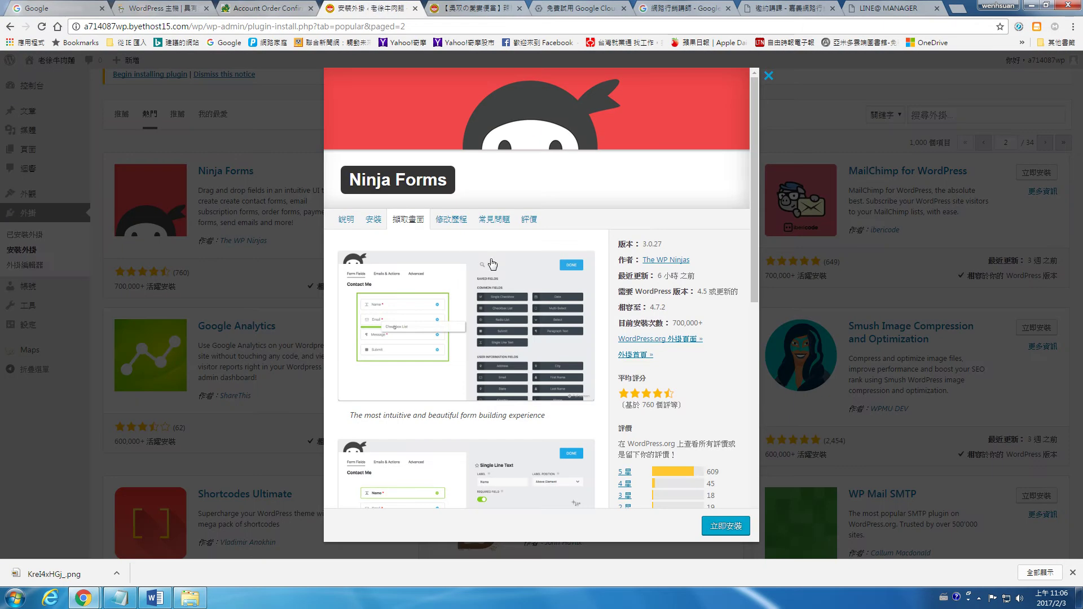
# Install and activate Ninja Forms, allowing it to collect usage data
pyautogui.click(725, 527)
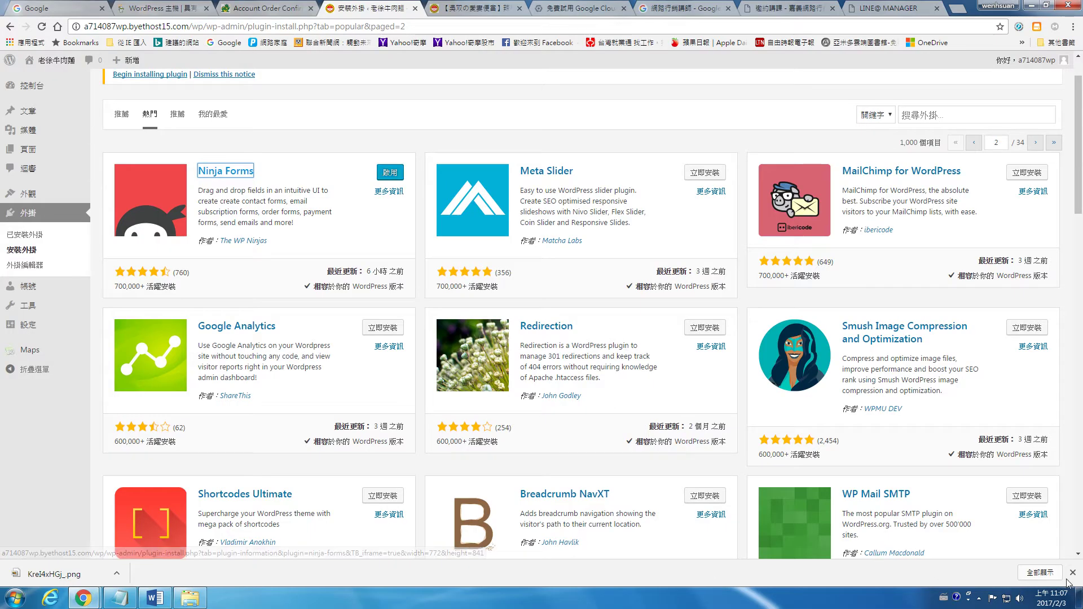
pyautogui.click(389, 174)
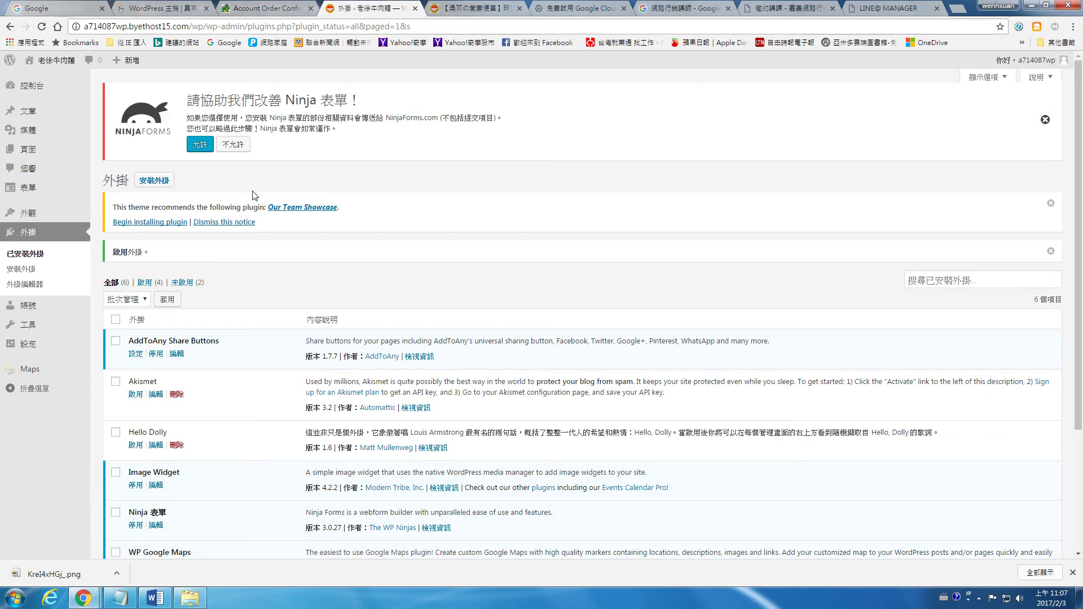
pyautogui.click(206, 144)
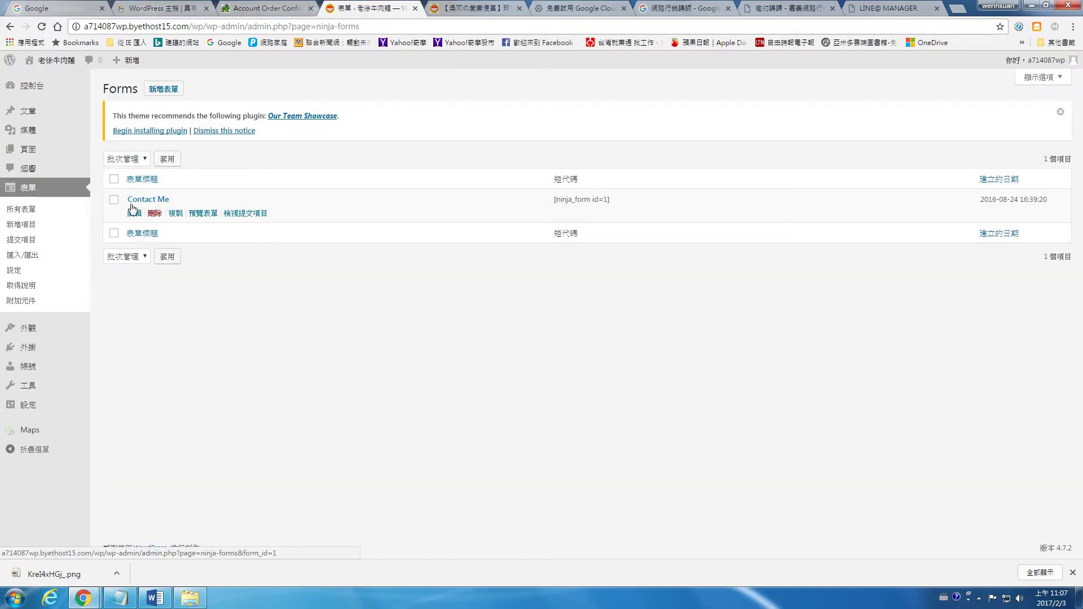
# Open the Contact Me form for editing from the All Forms list
pyautogui.click(32, 209)
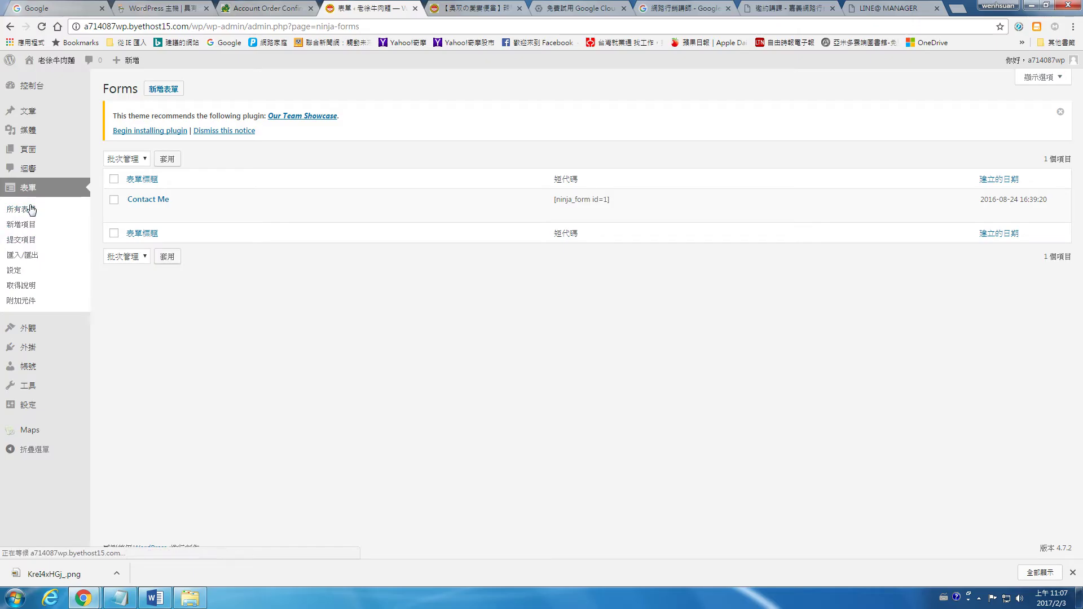
pyautogui.click(134, 214)
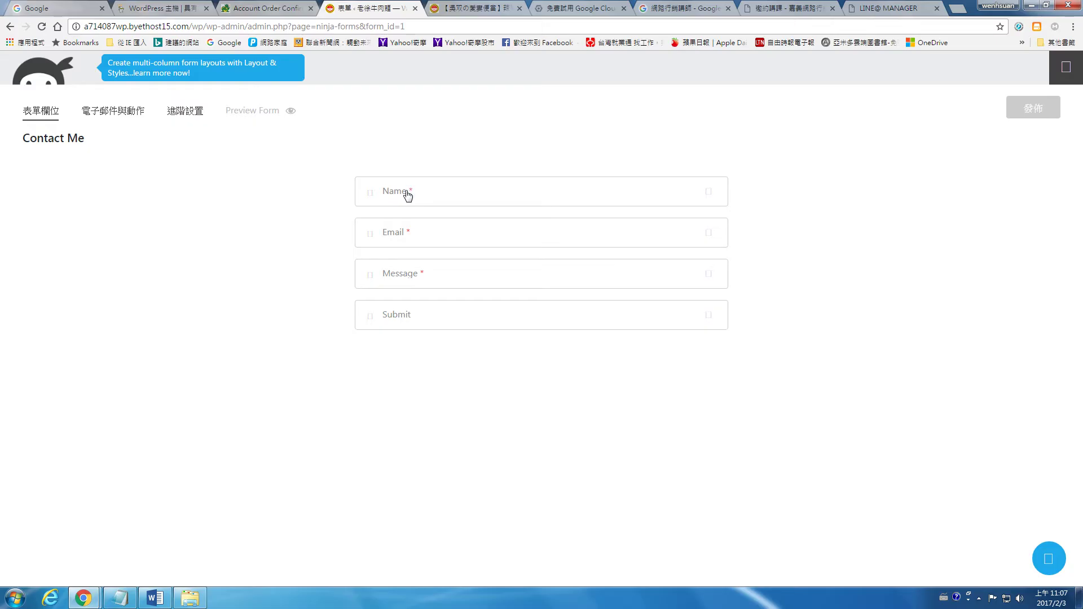
# Relabel the Name field 姓名 and the Email field 信箱
pyautogui.click(709, 191)
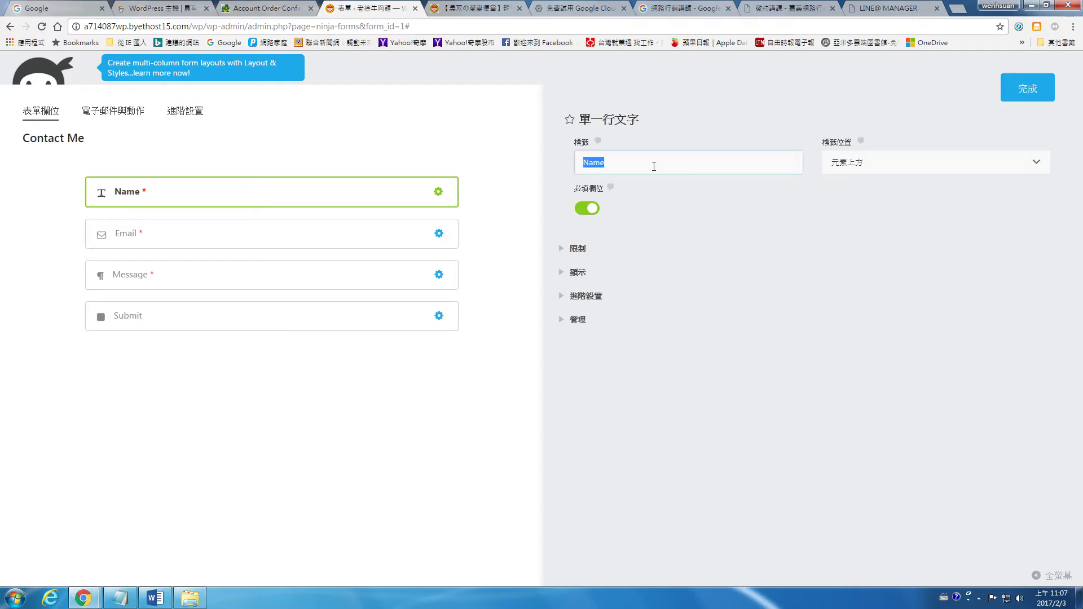
pyautogui.hotkey('ctrl', 'space')
pyautogui.write('姓名')
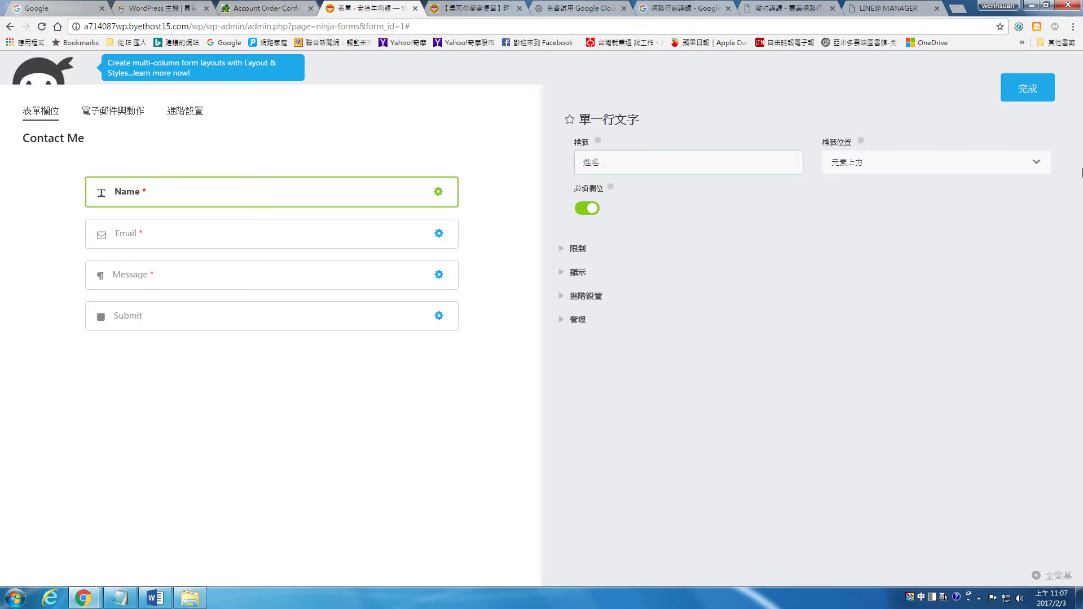
pyautogui.click(1041, 98)
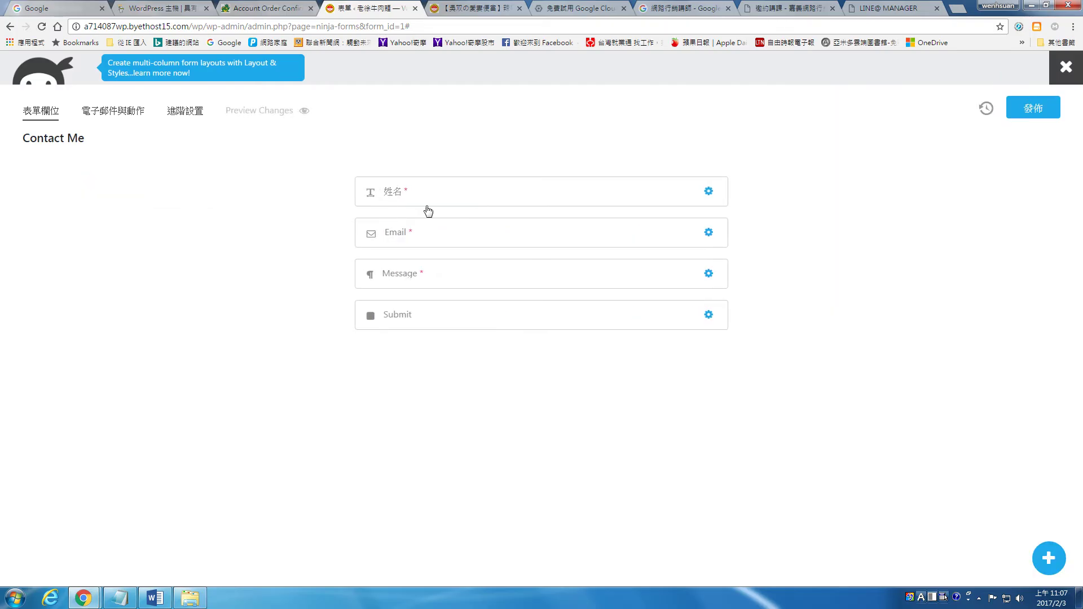
pyautogui.click(709, 232)
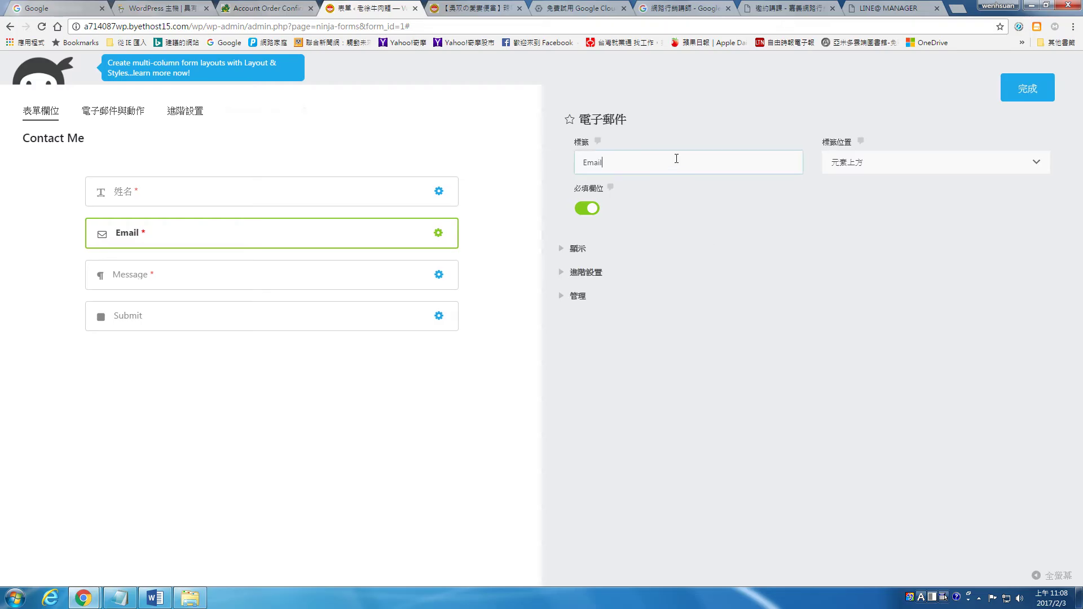
pyautogui.write('信箱')
pyautogui.click(1039, 93)
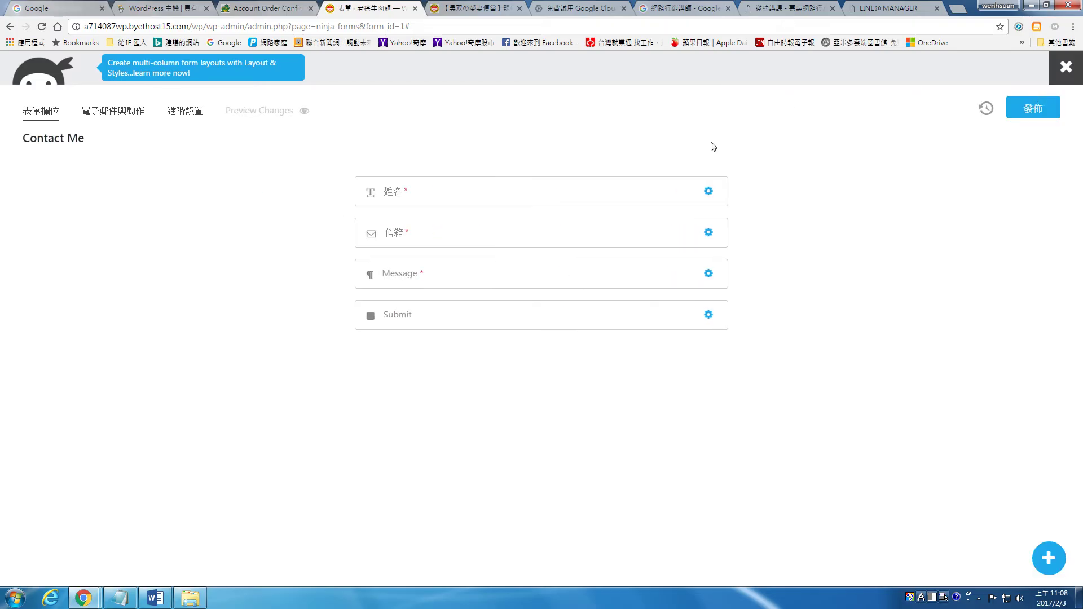
# Relabel the Message field 給我們意見 and the Submit button 提交
pyautogui.click(708, 275)
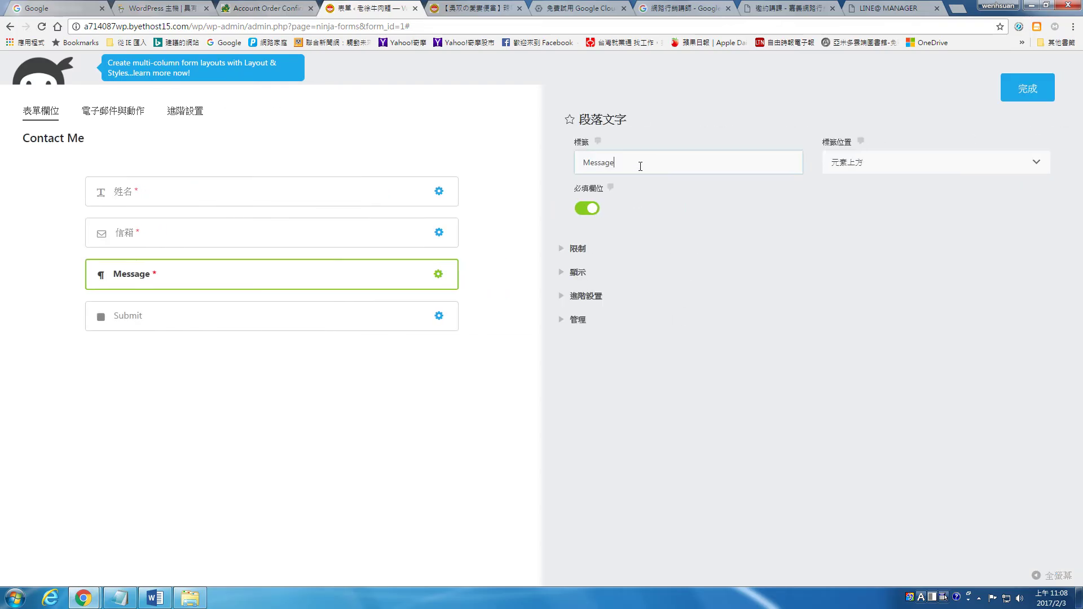
pyautogui.write('給我們意見')
pyautogui.press('Return')
pyautogui.click(1027, 93)
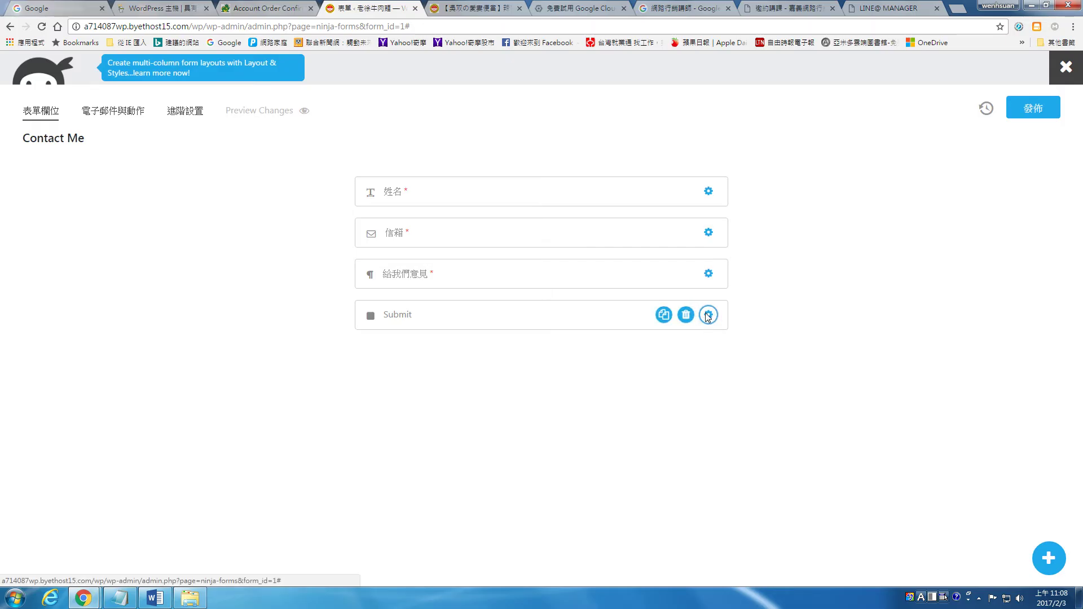
pyautogui.click(708, 314)
pyautogui.write('提交')
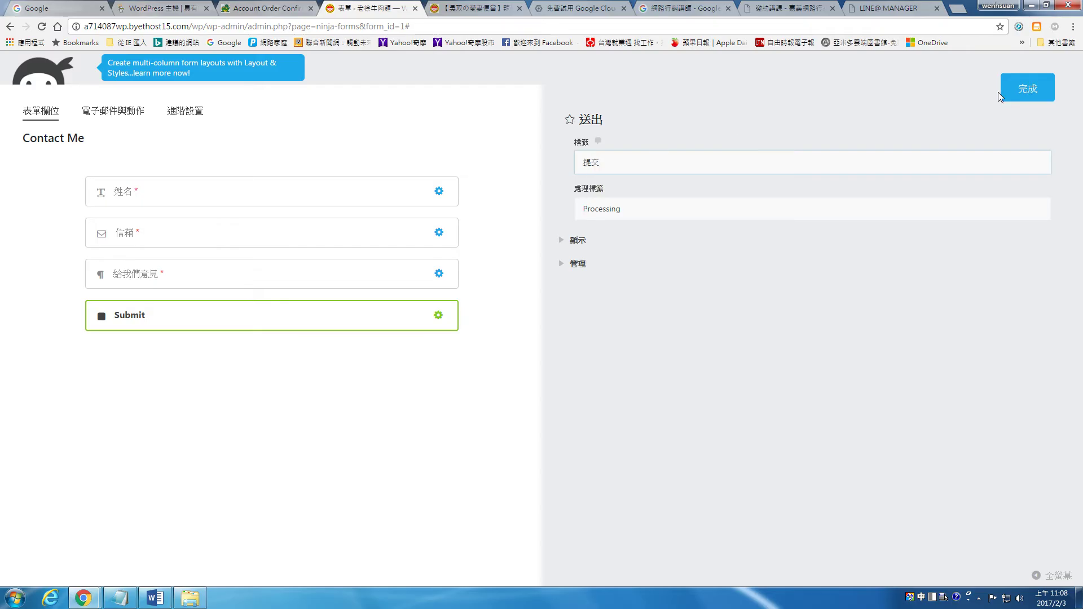
pyautogui.click(1044, 93)
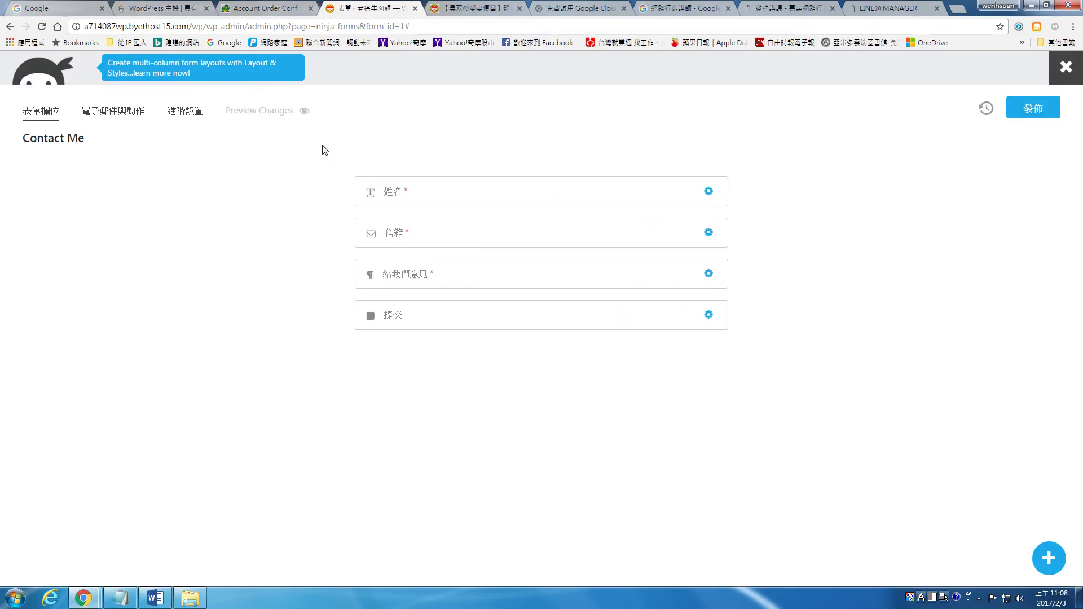
# Add an address field 地址 between 信箱 and 給我們意見
pyautogui.click(1049, 559)
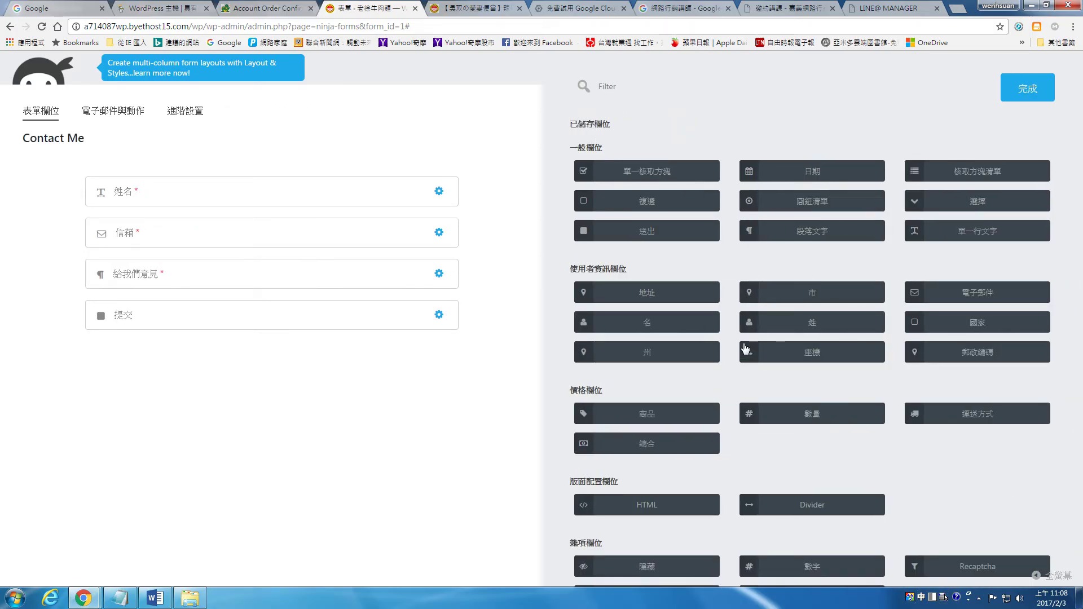
pyautogui.moveTo(675, 299); pyautogui.dragTo(216, 252)
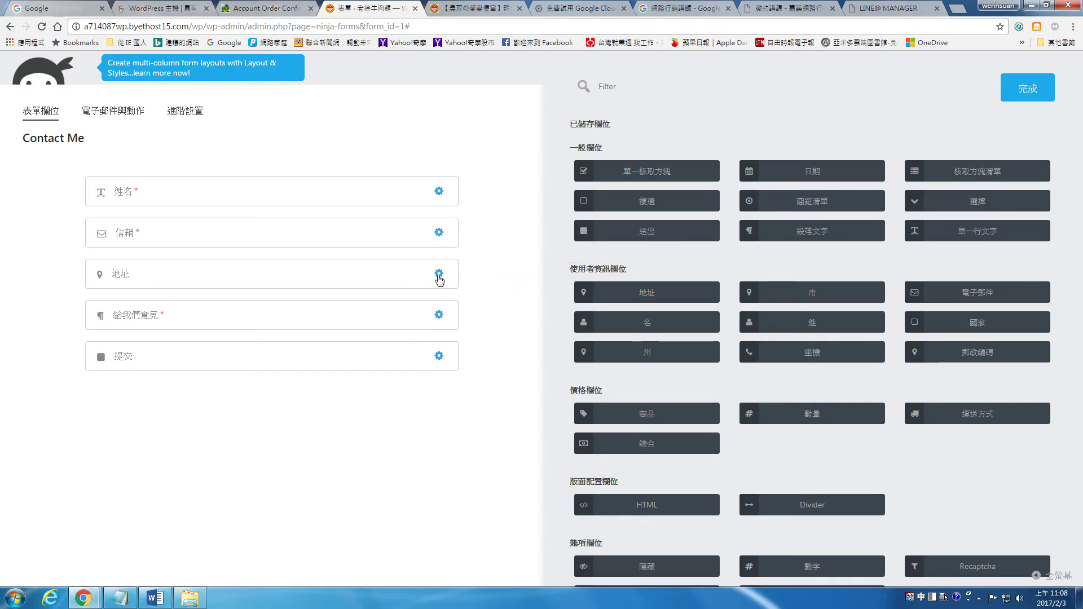
pyautogui.click(439, 276)
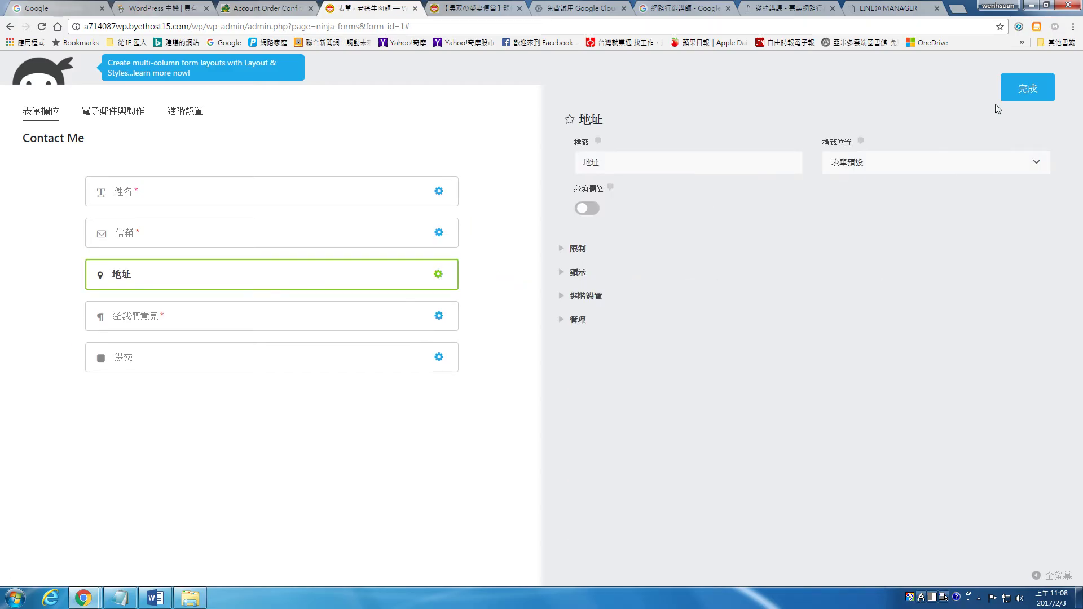
pyautogui.click(1017, 94)
# Add a date field labelled 訂購日期 below 地址 and publish the form
pyautogui.click(1049, 567)
pyautogui.scroll(-1, 824, 338)
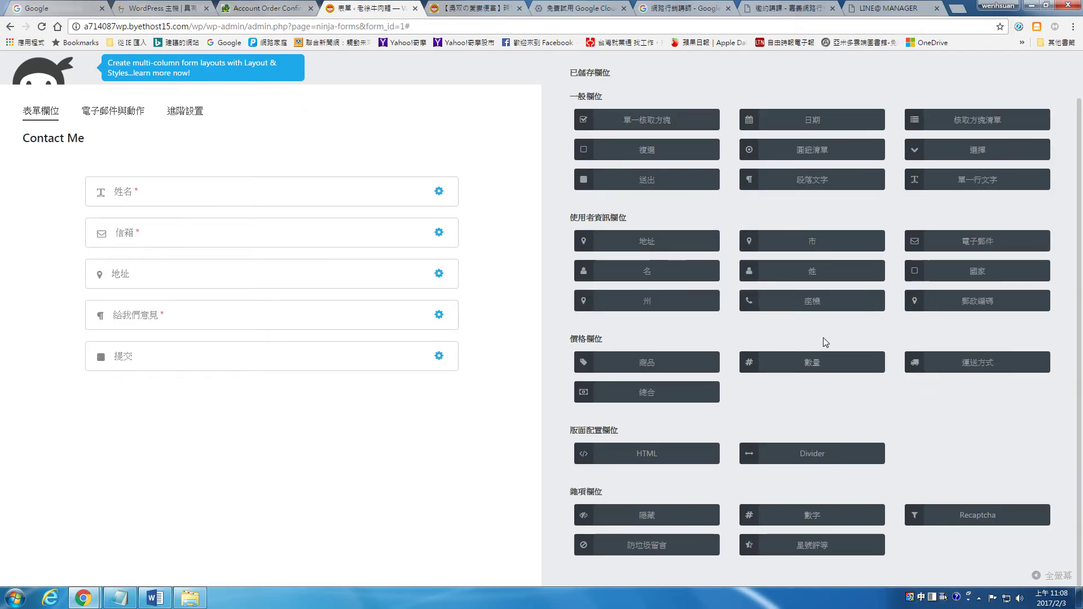
pyautogui.scroll(1, 824, 337)
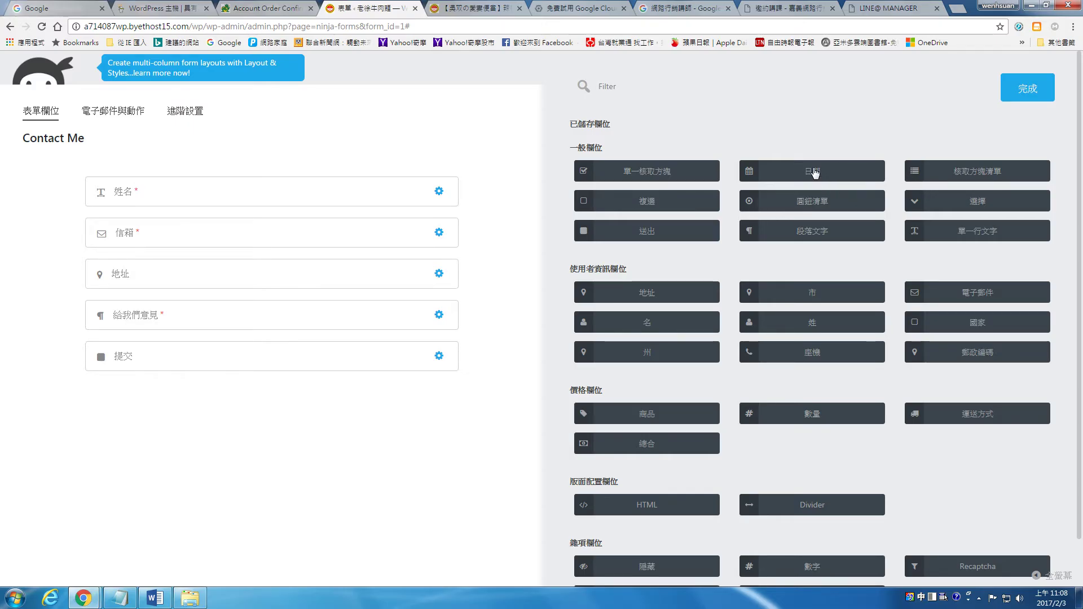
pyautogui.moveTo(814, 172); pyautogui.dragTo(243, 300)
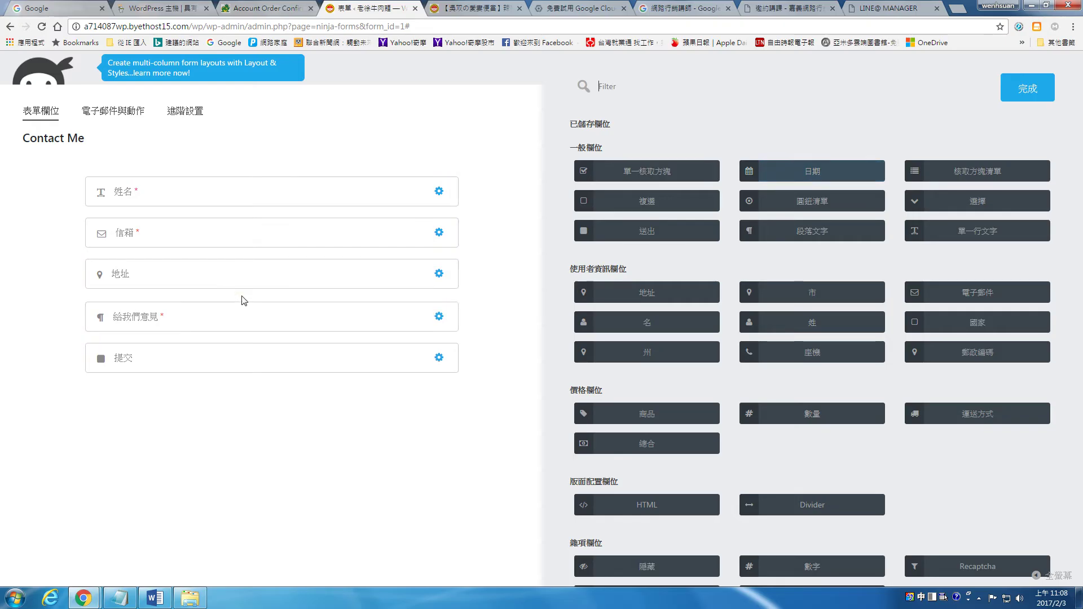
pyautogui.click(439, 315)
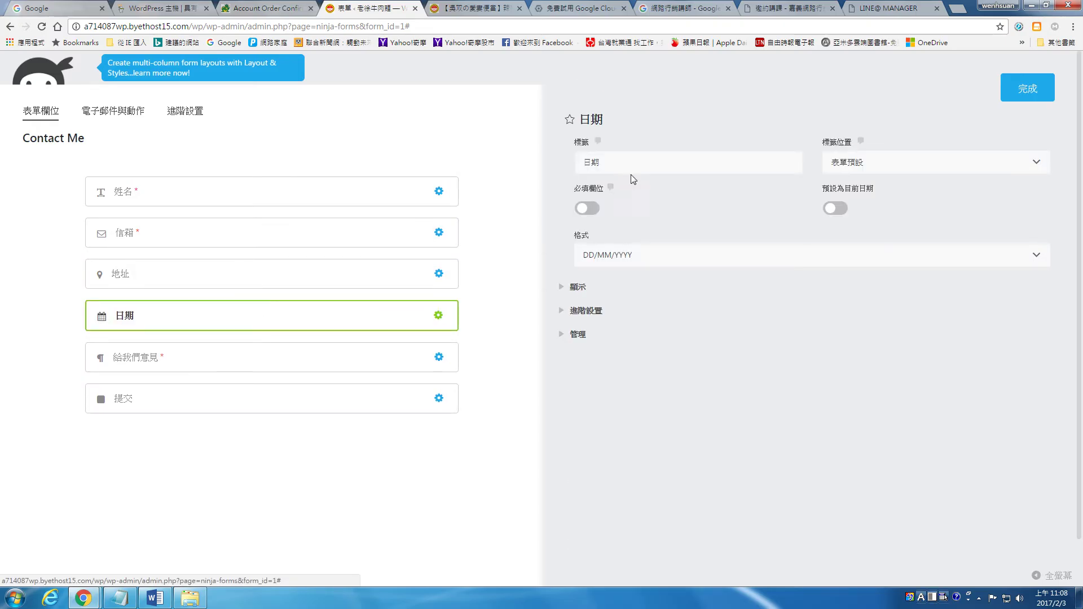
pyautogui.write('定鉤日期')
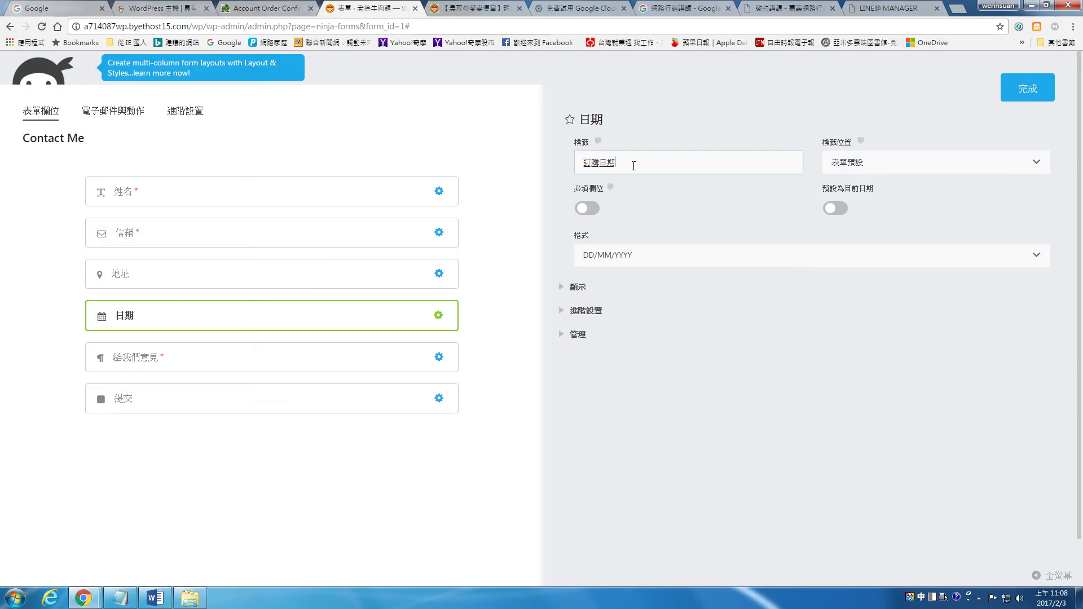
pyautogui.click(1027, 87)
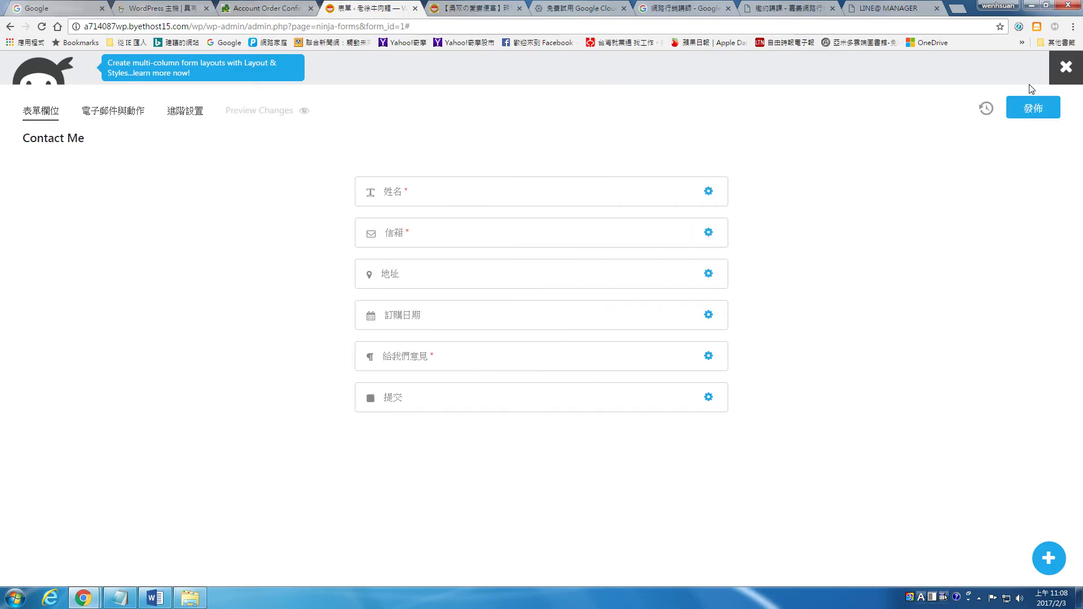
pyautogui.click(1033, 112)
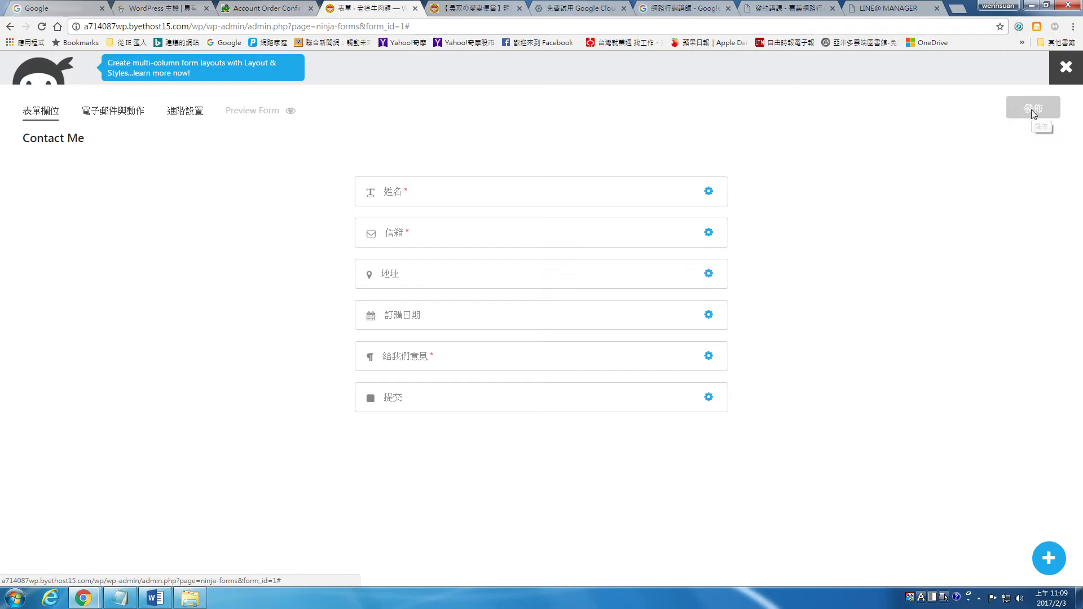
# Copy the Contact Me shortcode [ninja_form id=1] from the Forms list, then open All Pages
pyautogui.click(1079, 68)
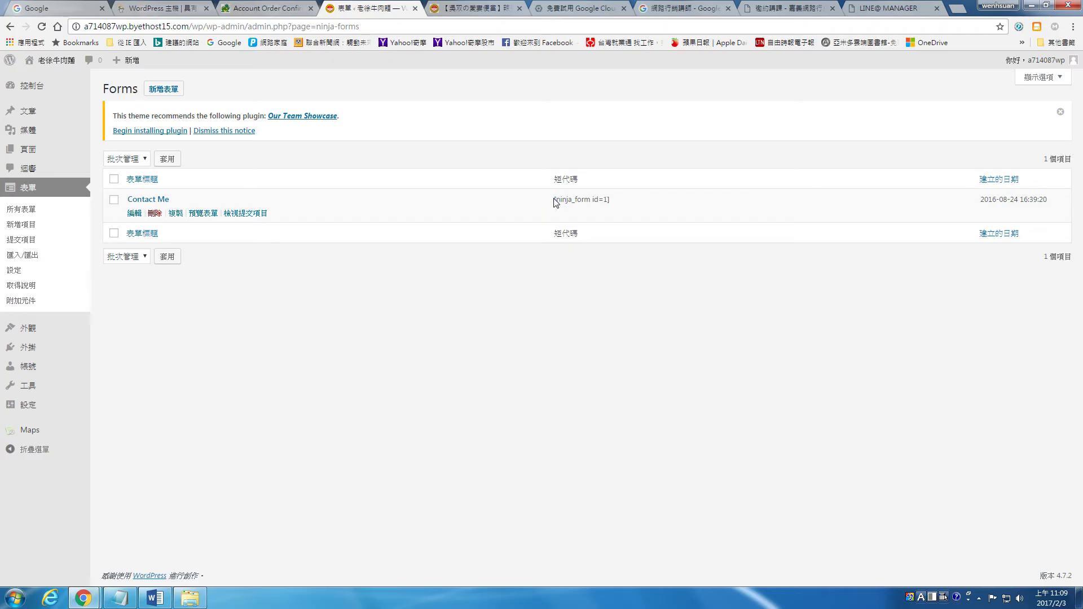
pyautogui.moveTo(554, 202); pyautogui.dragTo(616, 205)
pyautogui.moveTo(621, 205); pyautogui.dragTo(573, 201)
pyautogui.rightClick(573, 201)
pyautogui.click(591, 210)
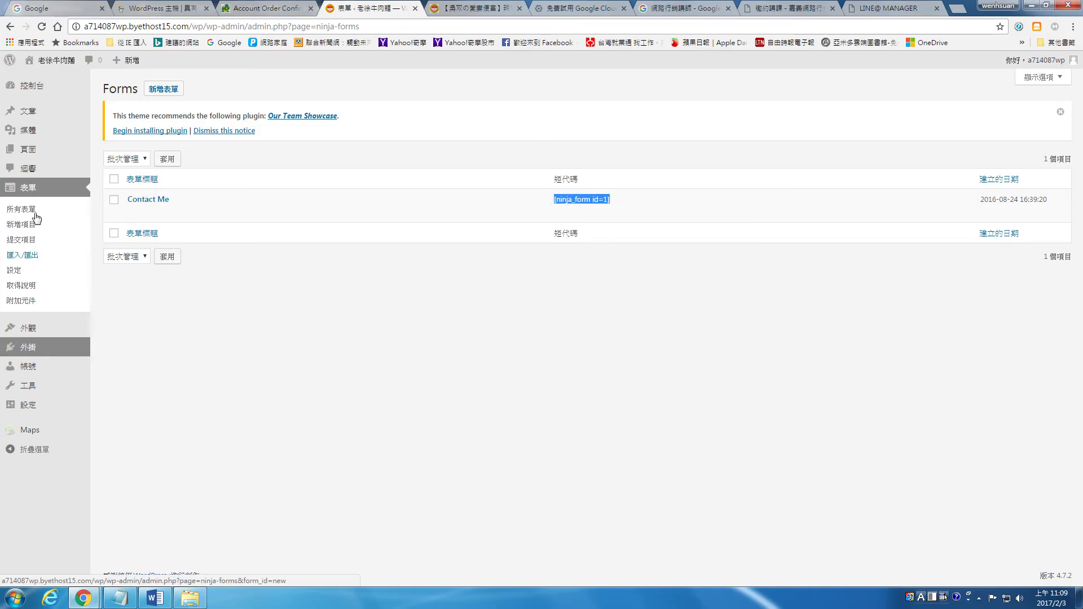
pyautogui.moveTo(34, 150)
pyautogui.click(108, 157)
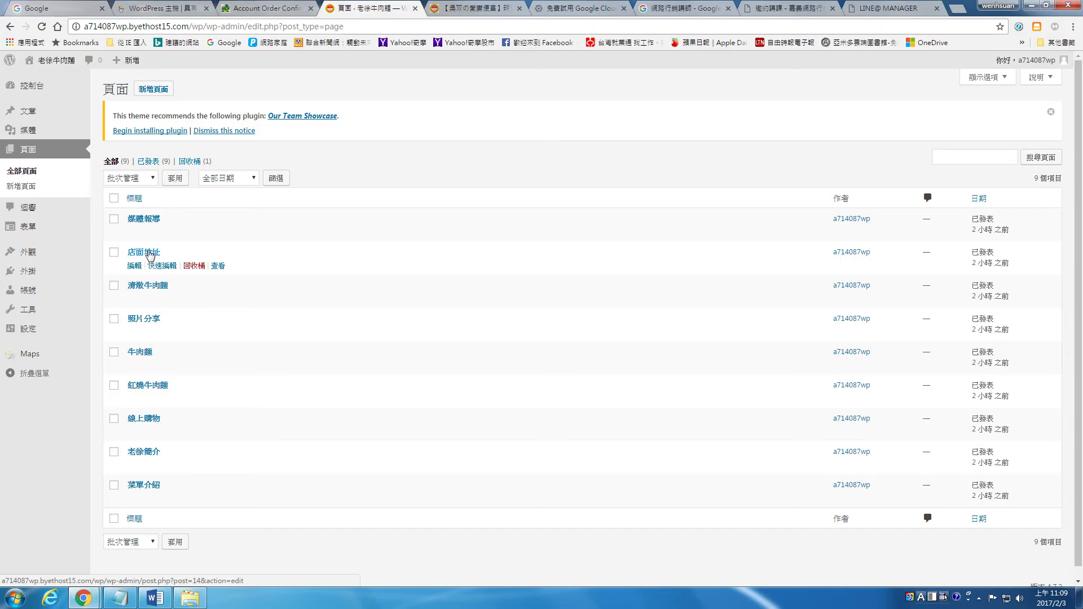
# Start a new page titled 聯絡我們
pyautogui.click(158, 93)
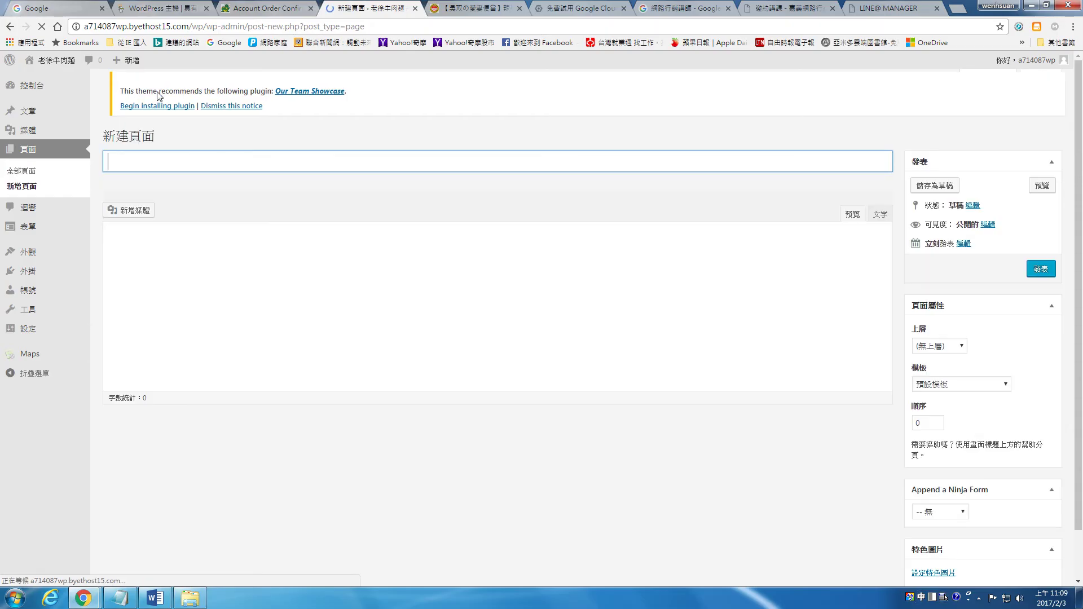
pyautogui.write('ㄌ一')
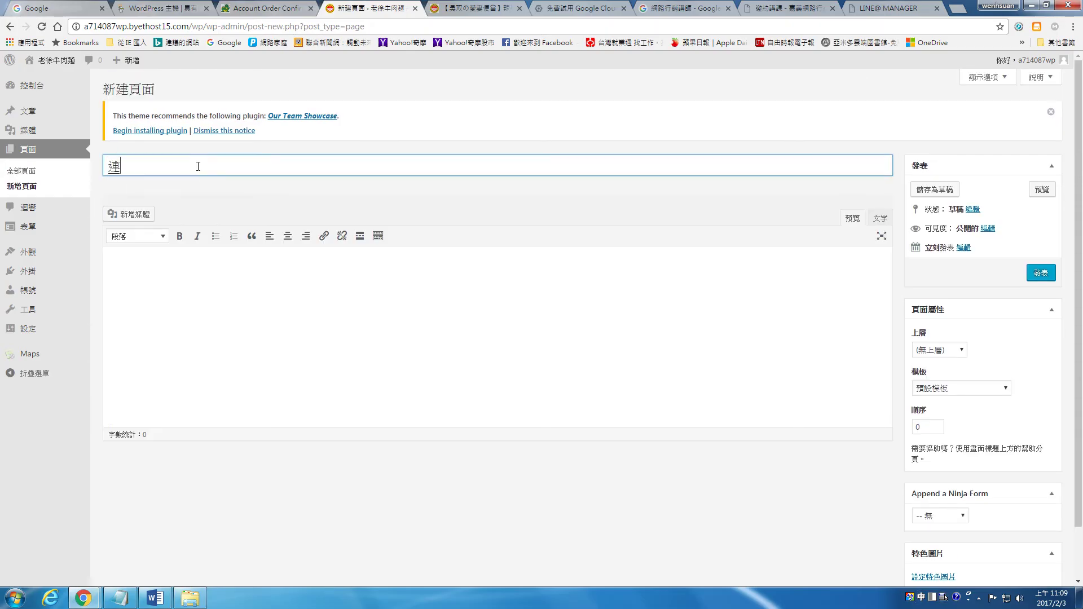
pyautogui.write('ㄢˊ')
pyautogui.press('Down')
pyautogui.press('Return')
pyautogui.write('ㄌㄨㄛˋㄨㄛˇㄇㄣ˙')
# Leave the page body empty, undoing a stray paste, and publish the 聯絡我們 page
pyautogui.click(317, 279)
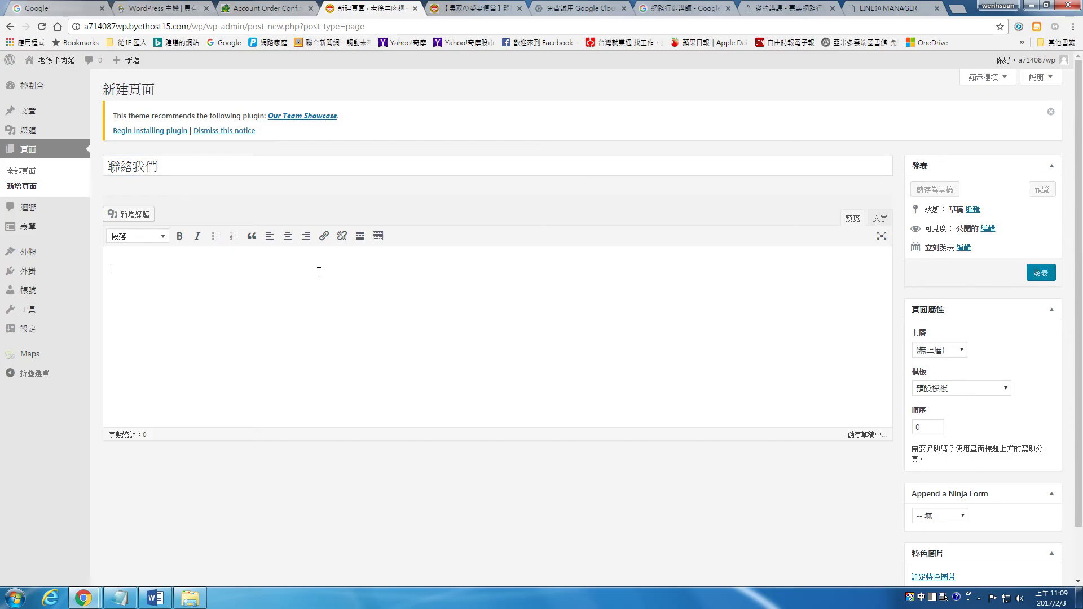
pyautogui.hotkey('ctrl', 'v')
pyautogui.hotkey('ctrl', 'z')
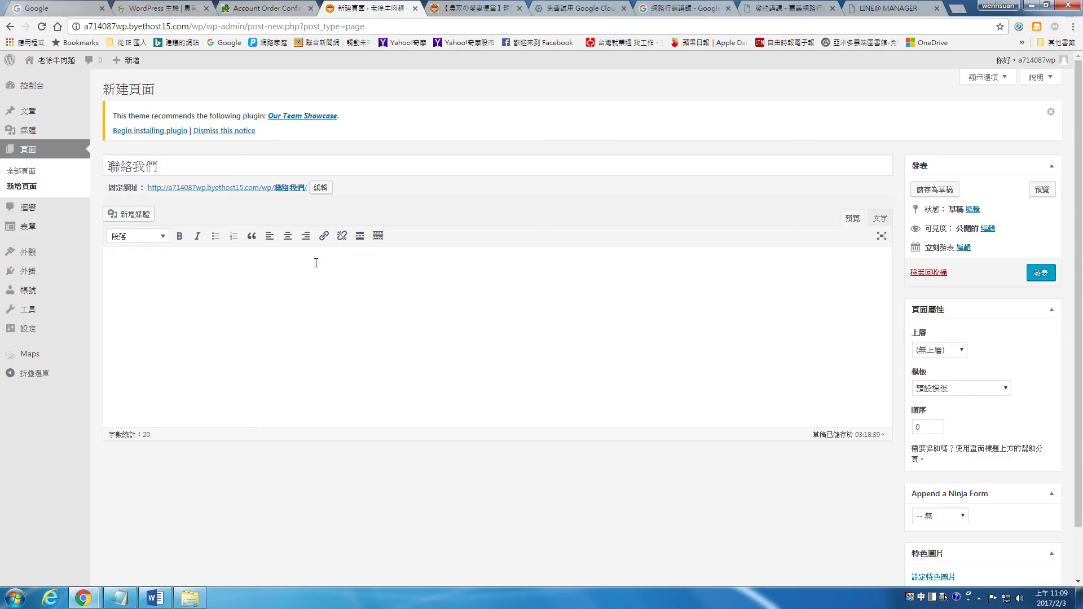
pyautogui.scroll(-1, 726, 382)
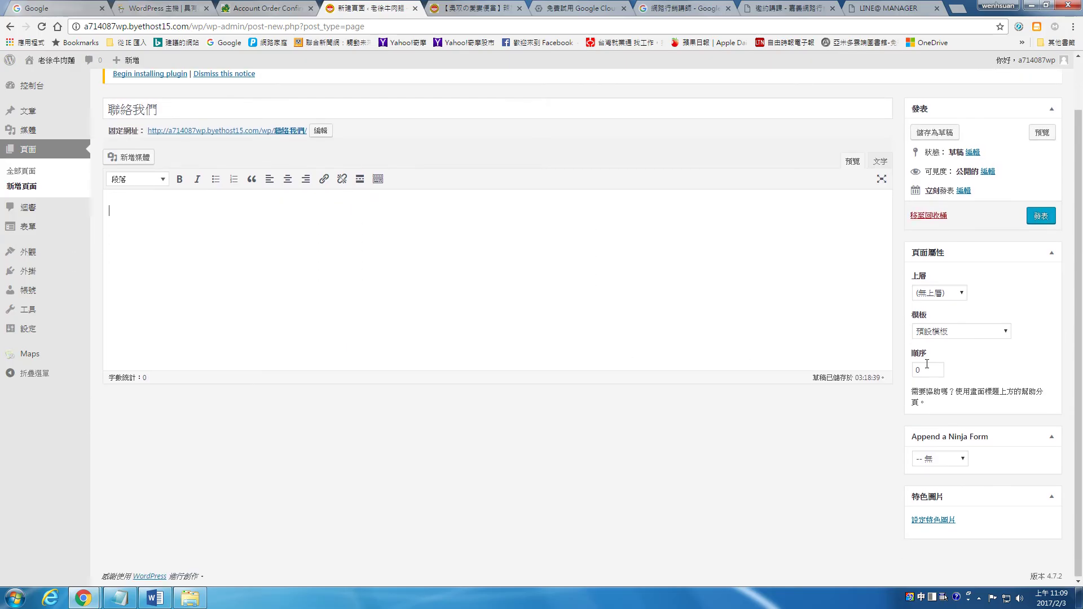
pyautogui.click(1043, 216)
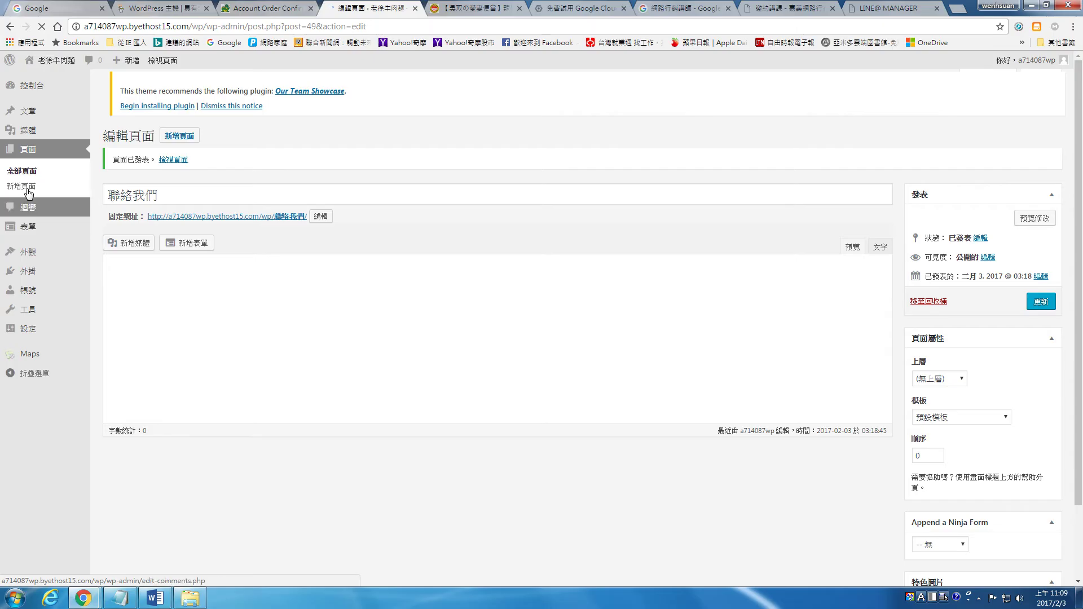
# Check the Contact Me form in 所有表單 and select its shortcode in the forms list
pyautogui.moveTo(29, 234)
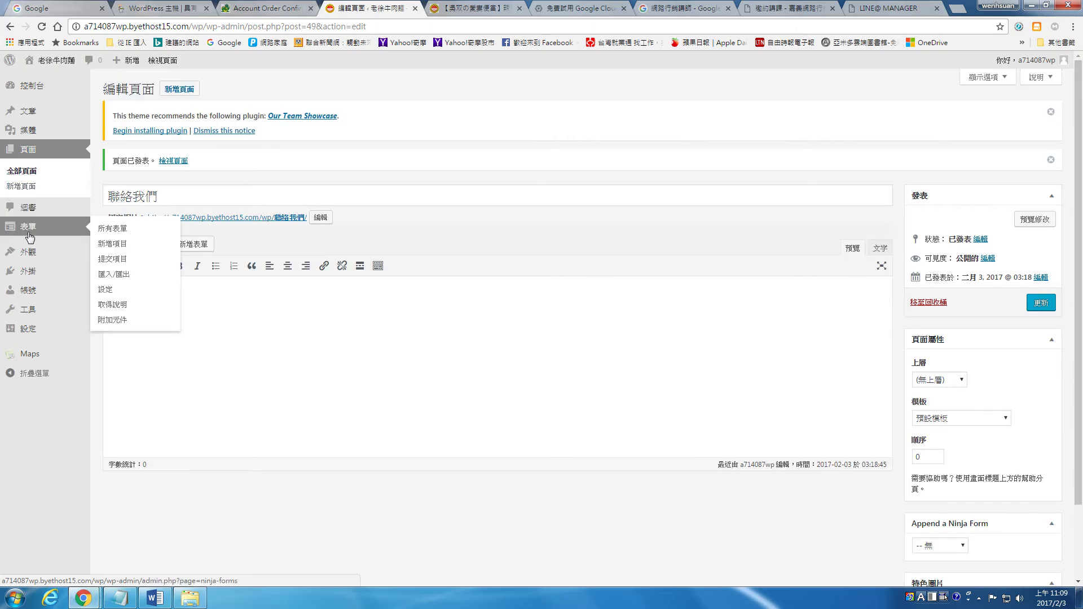
pyautogui.click(118, 234)
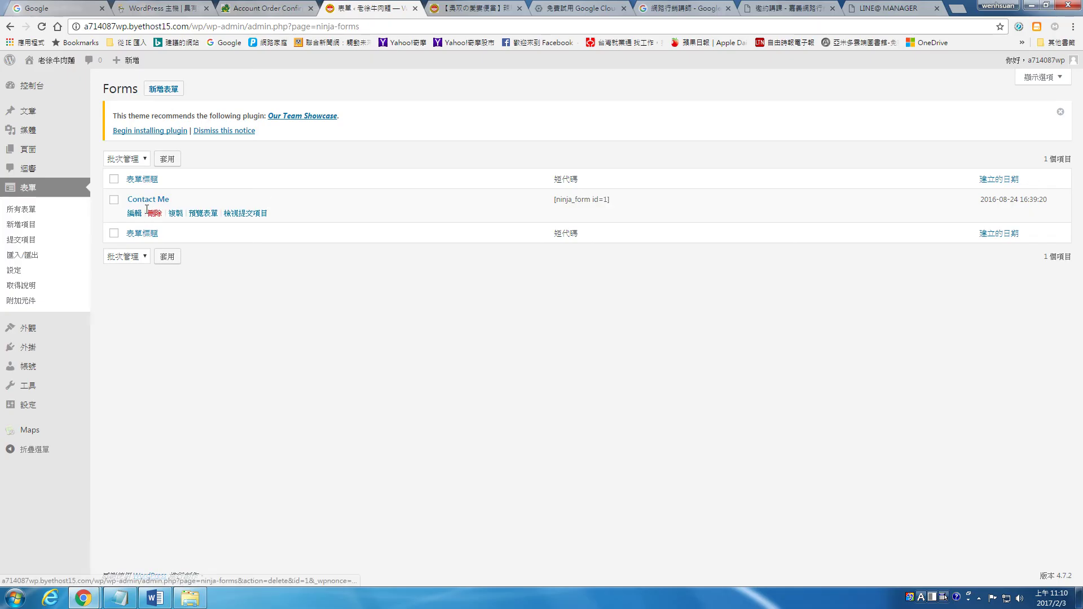
pyautogui.click(143, 200)
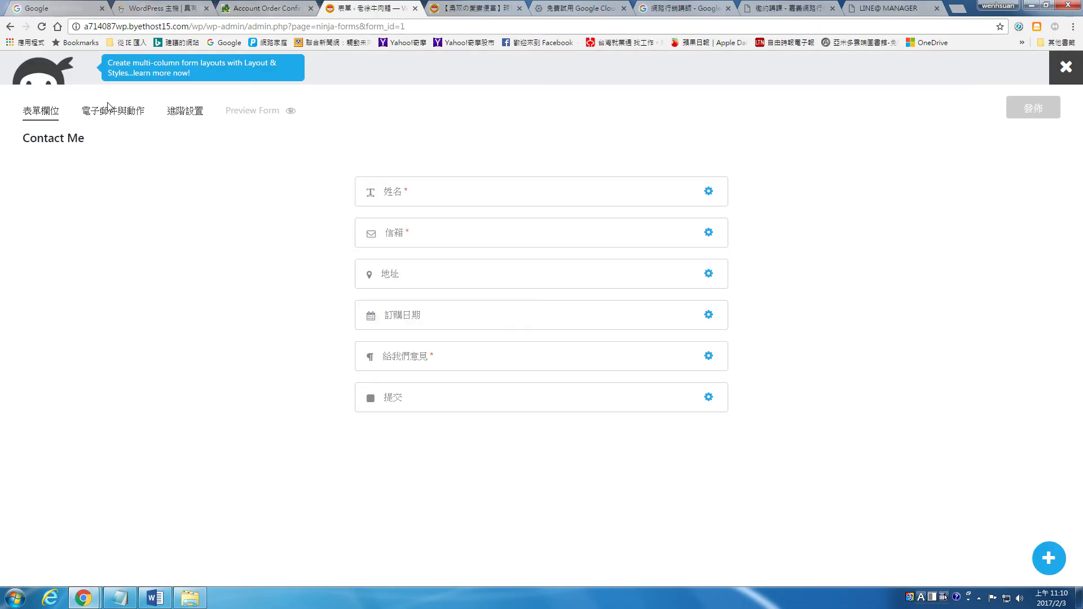
pyautogui.click(10, 27)
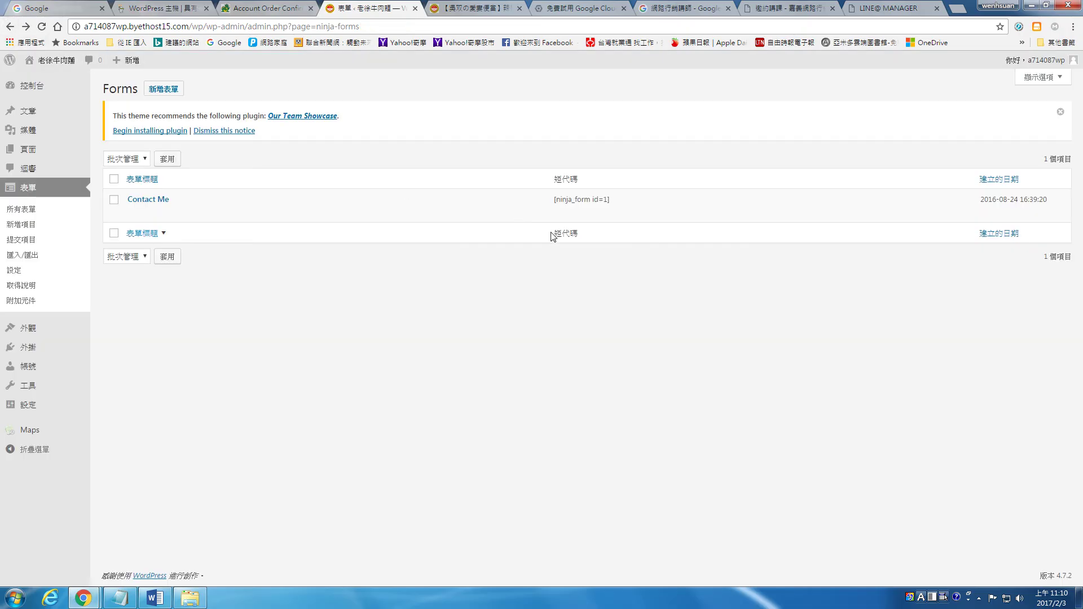
pyautogui.moveTo(555, 200); pyautogui.dragTo(612, 201)
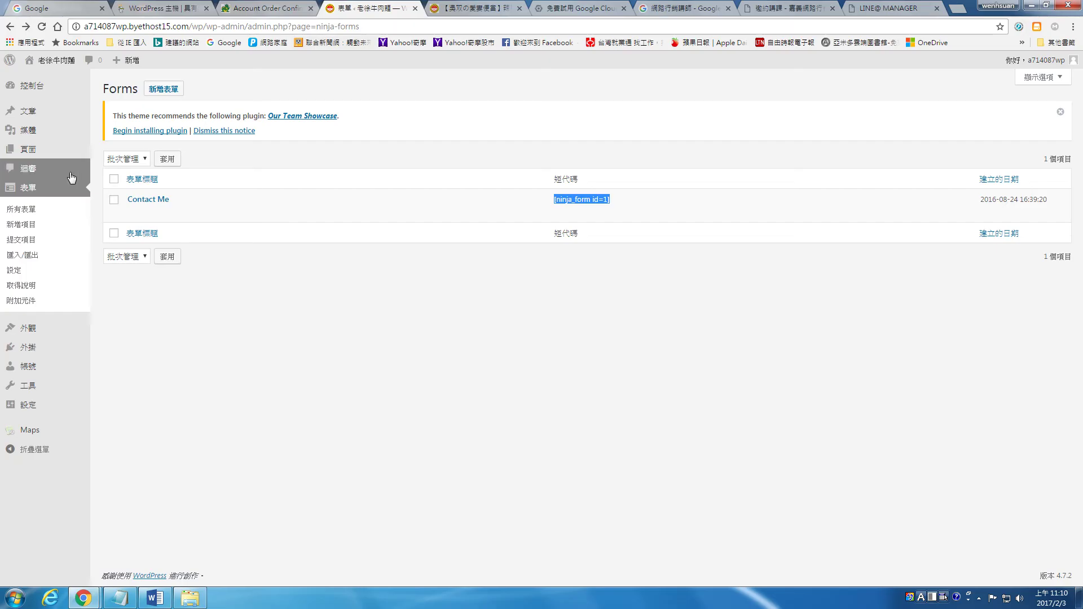
# Open 全部頁面 in a new tab and switch to that pages list
pyautogui.rightClick(103, 152)
pyautogui.click(144, 159)
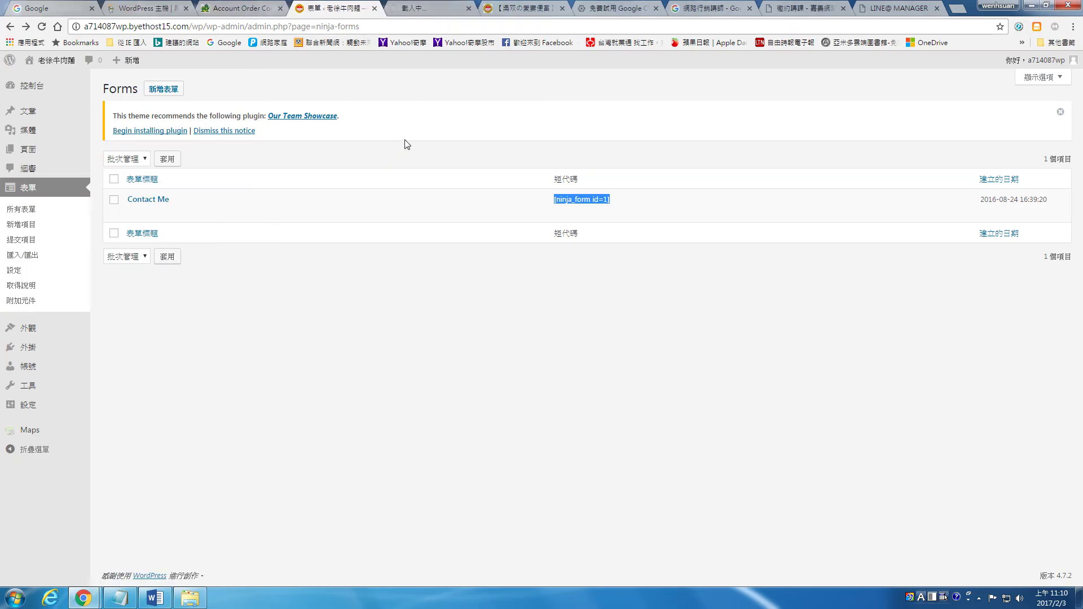
pyautogui.click(417, 9)
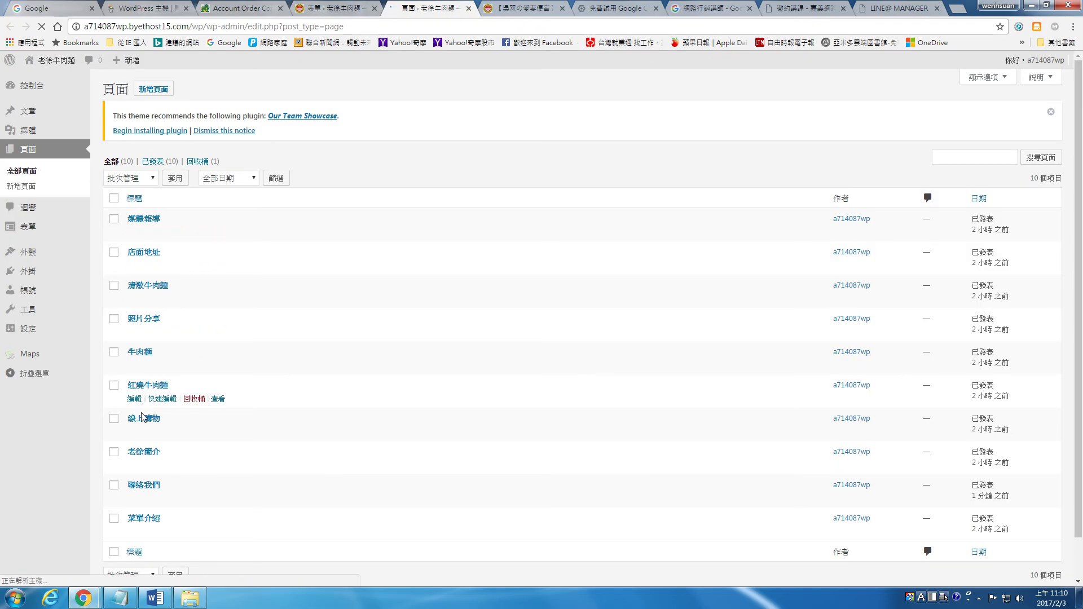
# Insert the Contact Me - ID: 1 form ([ninja_form id=1]) into the 聯絡我們 body and update the page
pyautogui.click(136, 498)
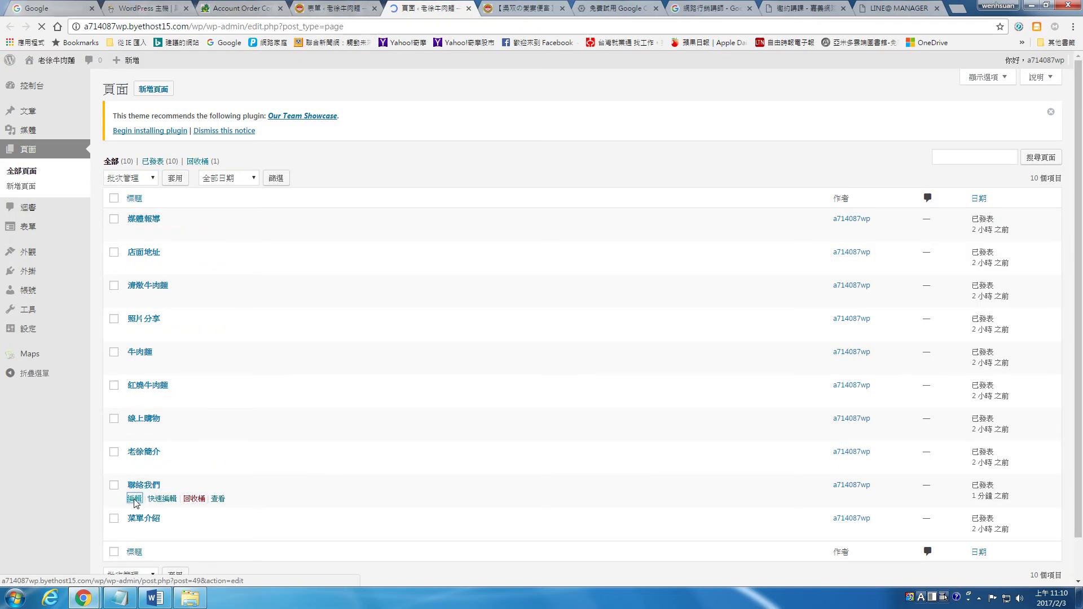
pyautogui.click(273, 273)
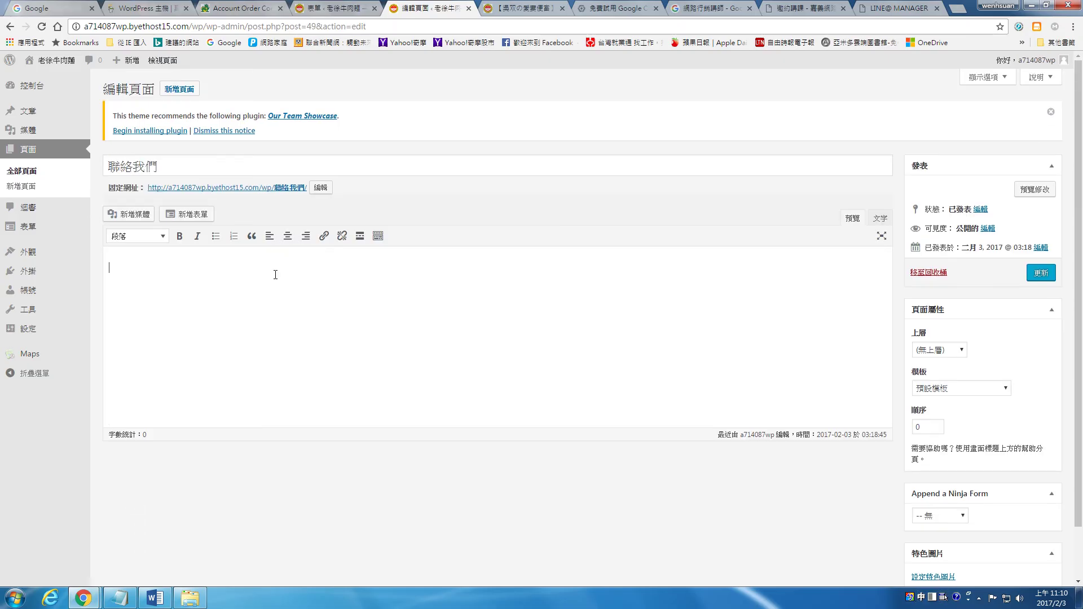
pyautogui.click(203, 216)
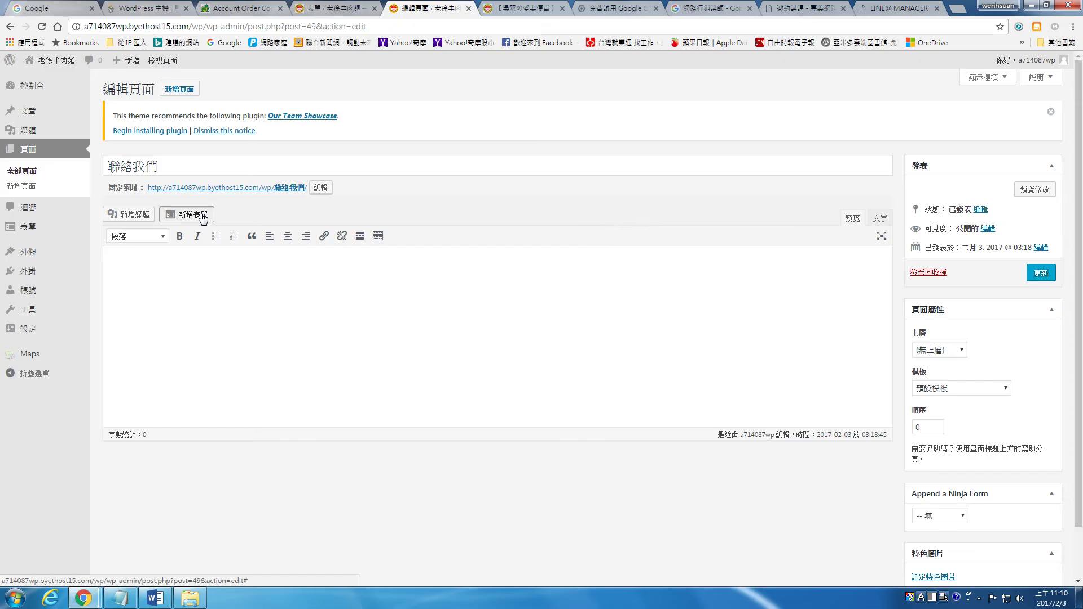
pyautogui.click(627, 318)
pyautogui.click(538, 336)
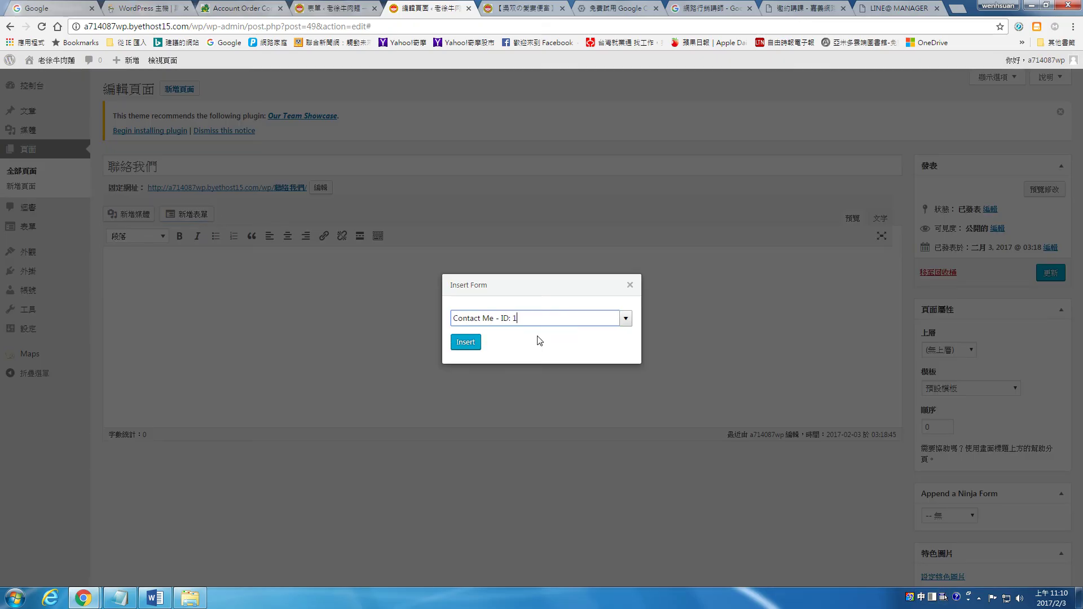
pyautogui.click(473, 345)
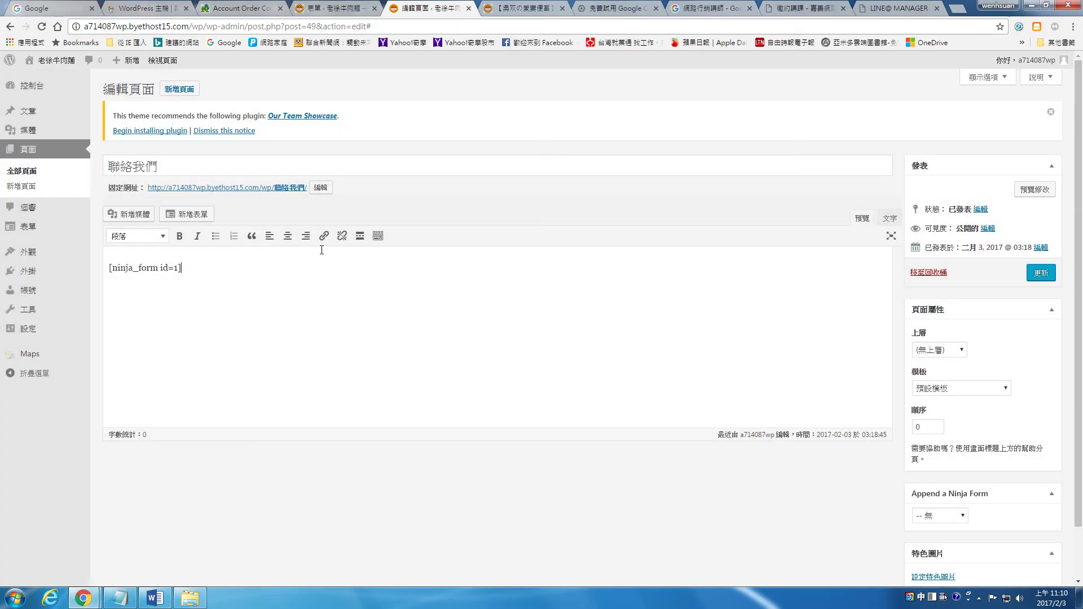
pyautogui.click(1041, 275)
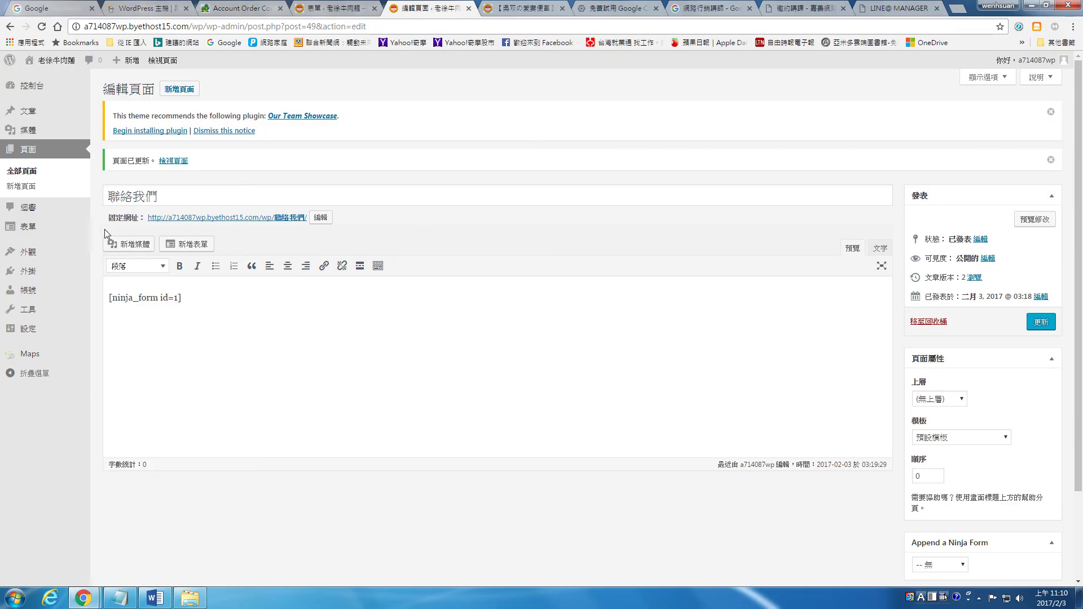
pyautogui.moveTo(40, 255)
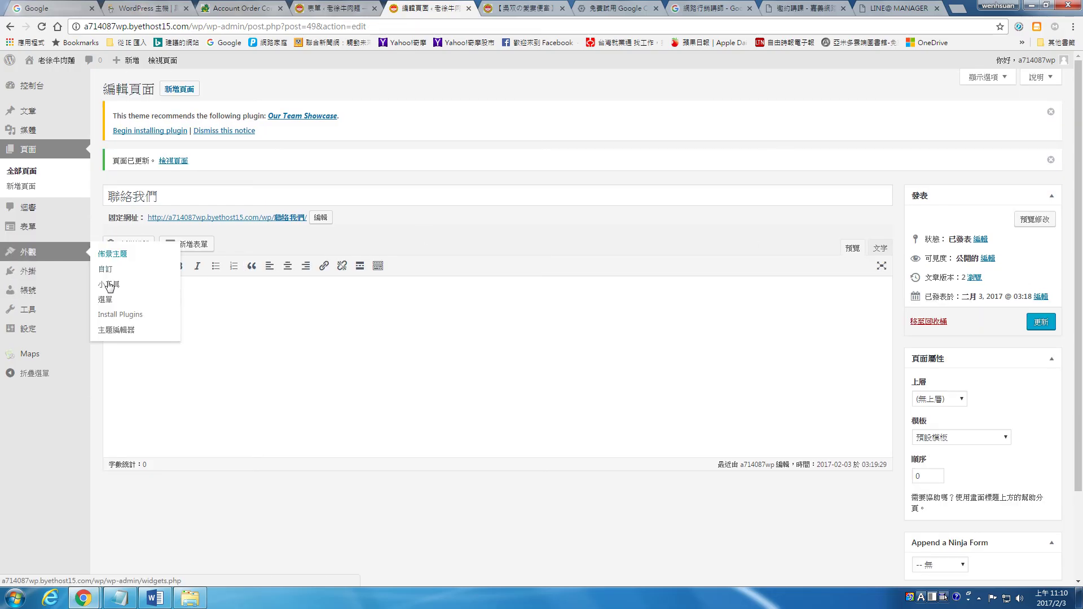
pyautogui.click(105, 301)
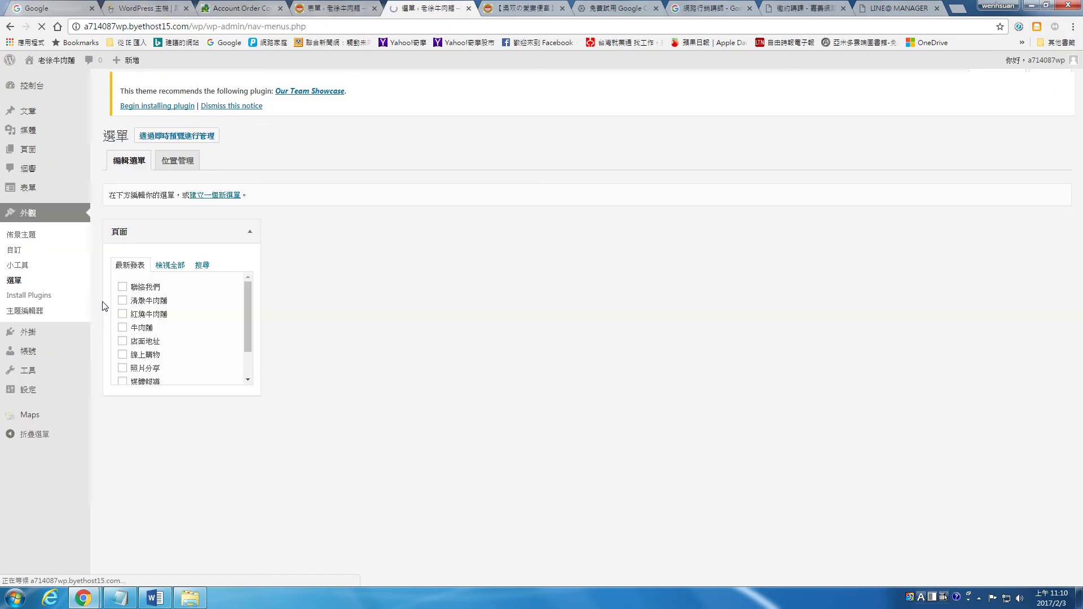
# Move 聯絡我們 between 線上購物 and 店面地址 in the menu, save it, and return to the post
pyautogui.scroll(-3, 675, 384)
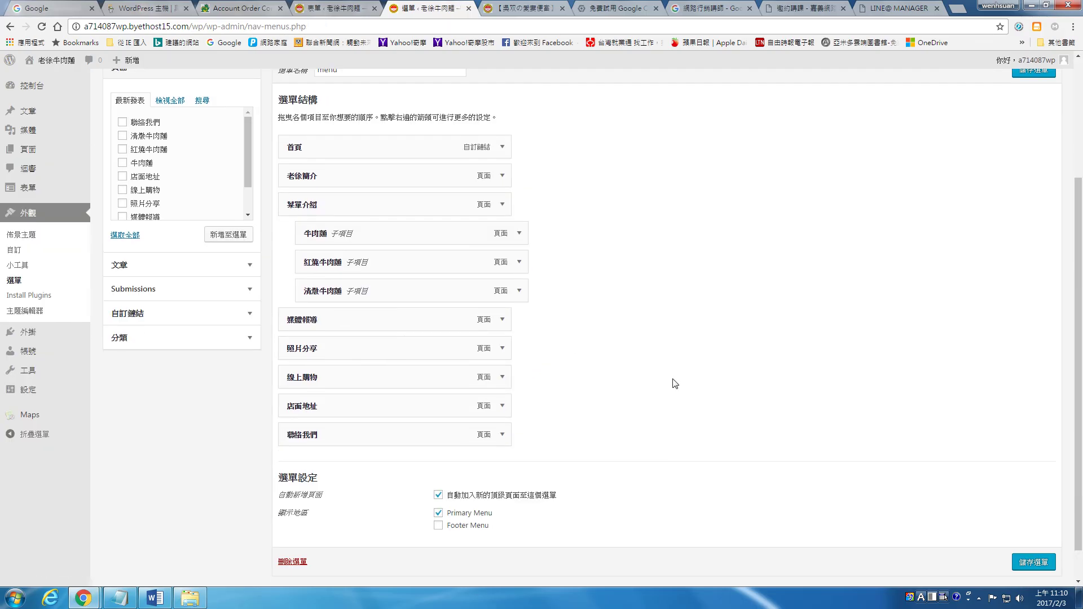
pyautogui.moveTo(358, 438); pyautogui.dragTo(330, 403)
pyautogui.click(1033, 562)
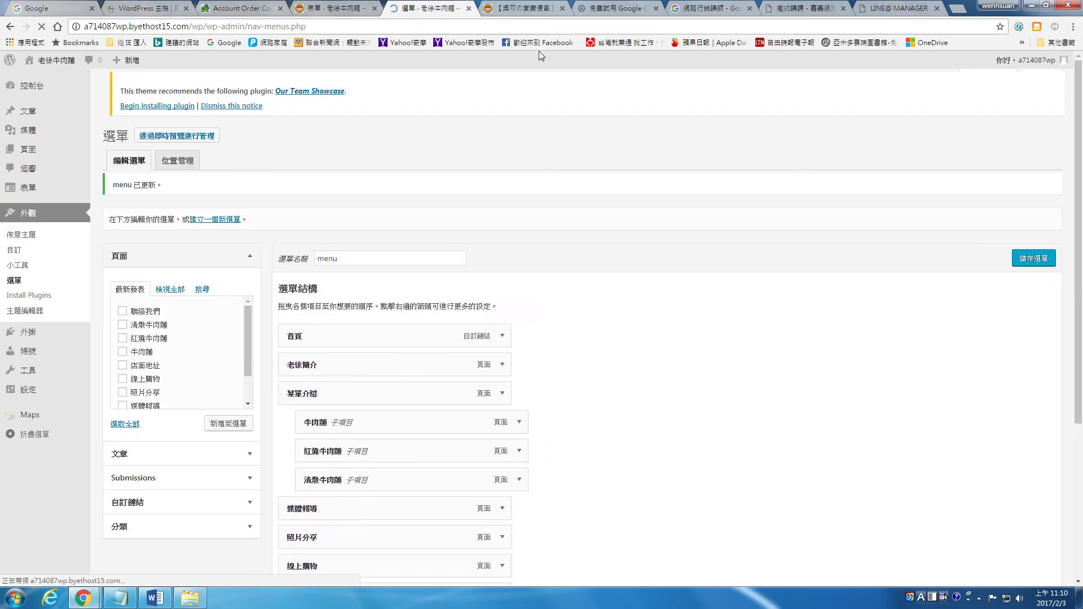
pyautogui.click(523, 7)
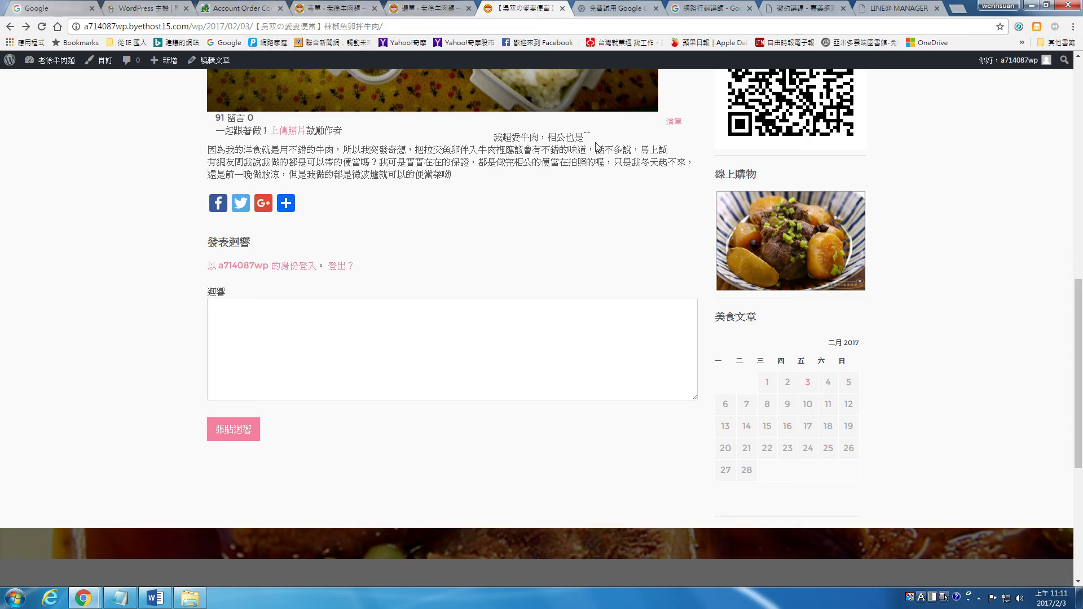
# Reload the blog post and open 聯絡我們 from the updated top menu
pyautogui.scroll(7, 697, 199)
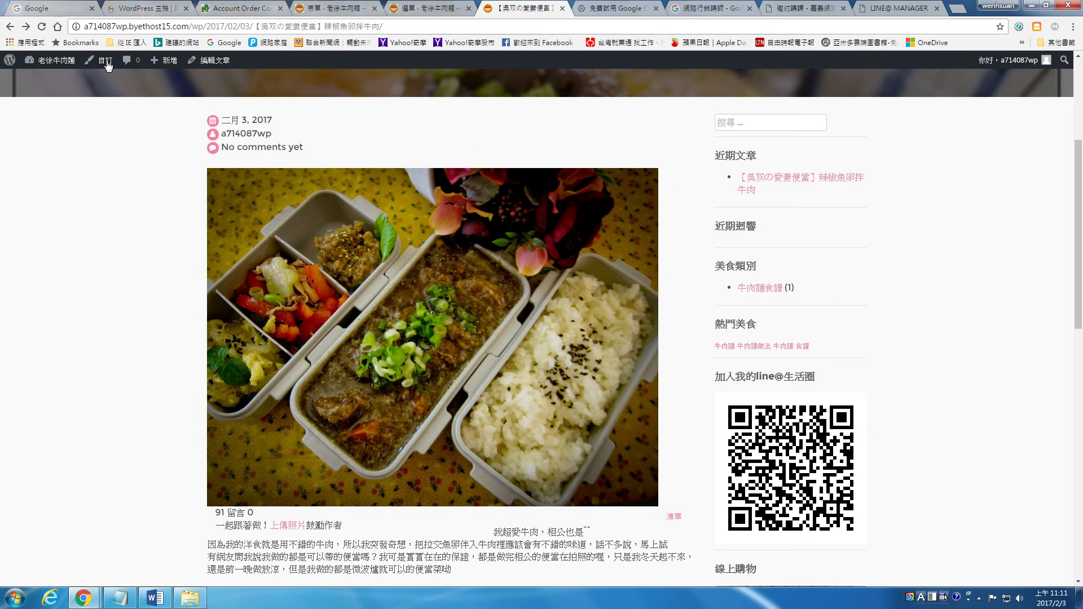
pyautogui.click(41, 28)
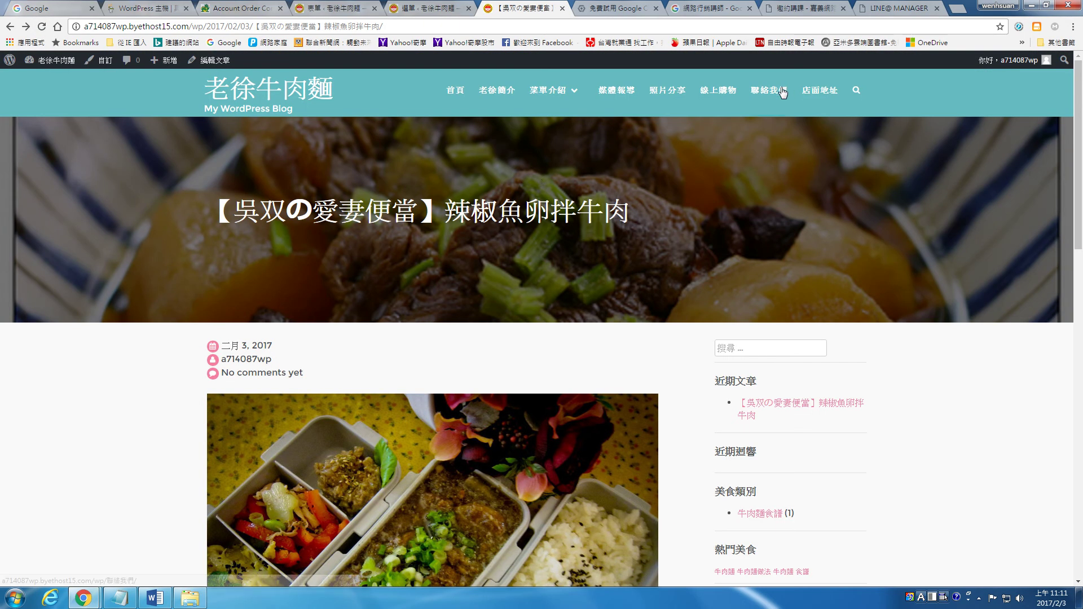
pyautogui.click(782, 89)
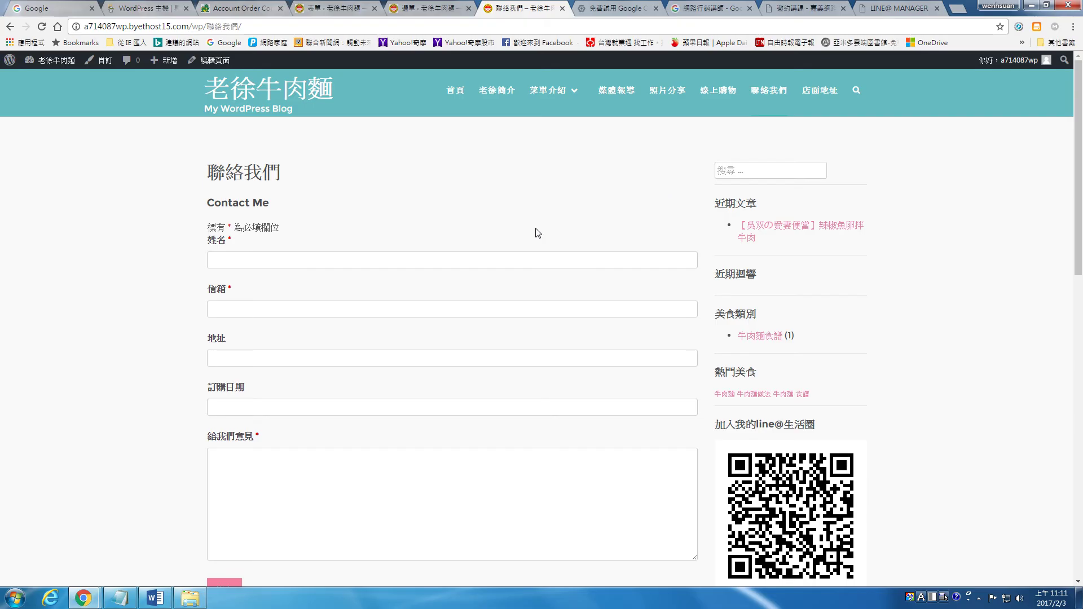
# Click through the form fields and date picker, leaving 姓名 and 信箱 empty, then return home
pyautogui.scroll(-1, 537, 232)
pyautogui.click(364, 205)
pyautogui.click(324, 247)
pyautogui.click(298, 273)
pyautogui.click(280, 315)
pyautogui.click(272, 379)
pyautogui.scroll(-2, 394, 346)
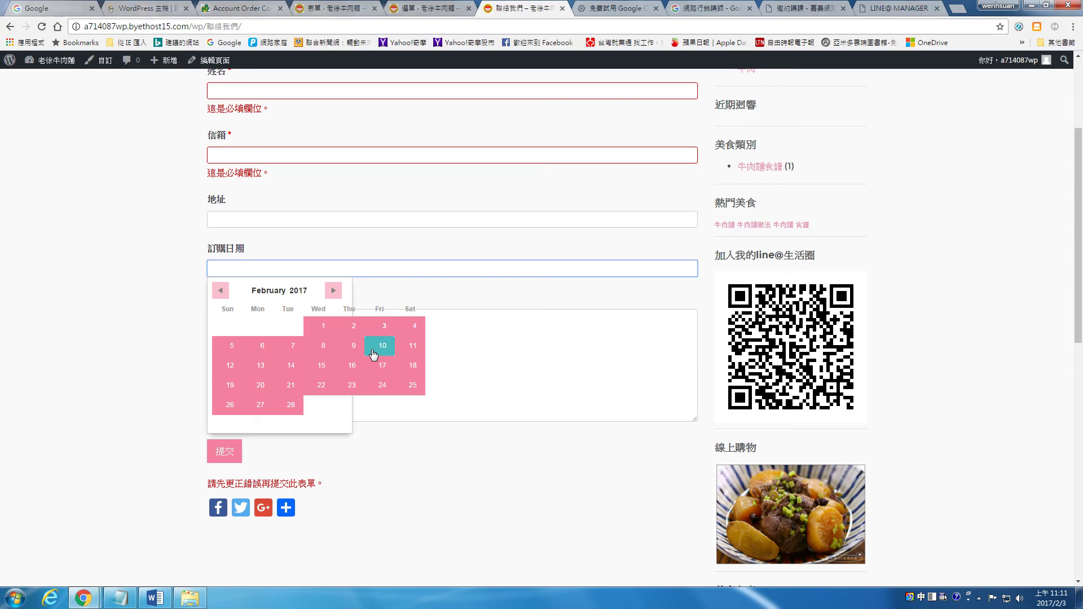
pyautogui.click(291, 336)
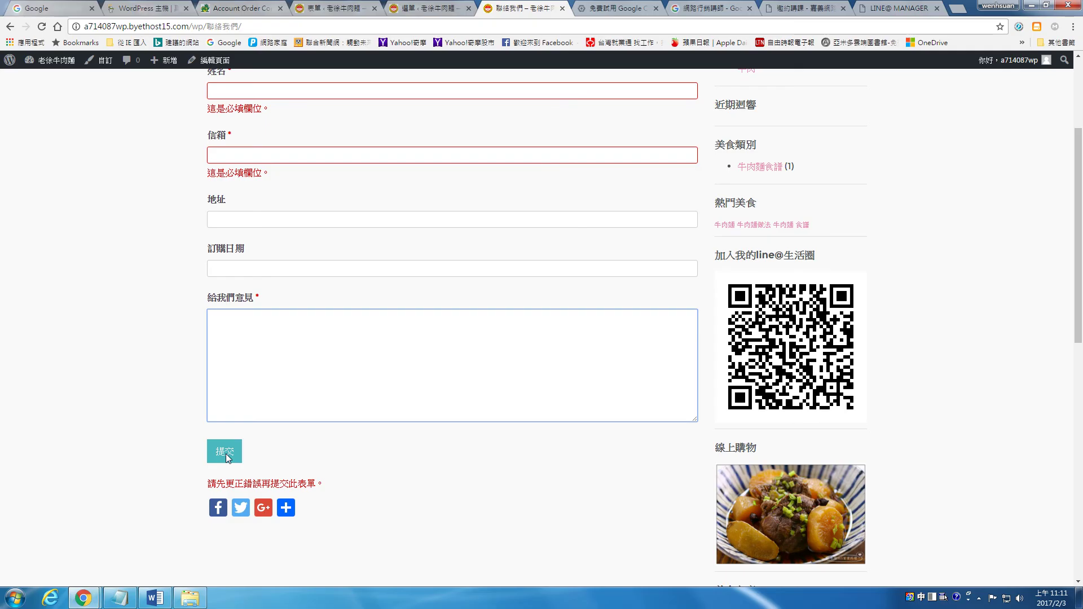
pyautogui.scroll(3, 261, 441)
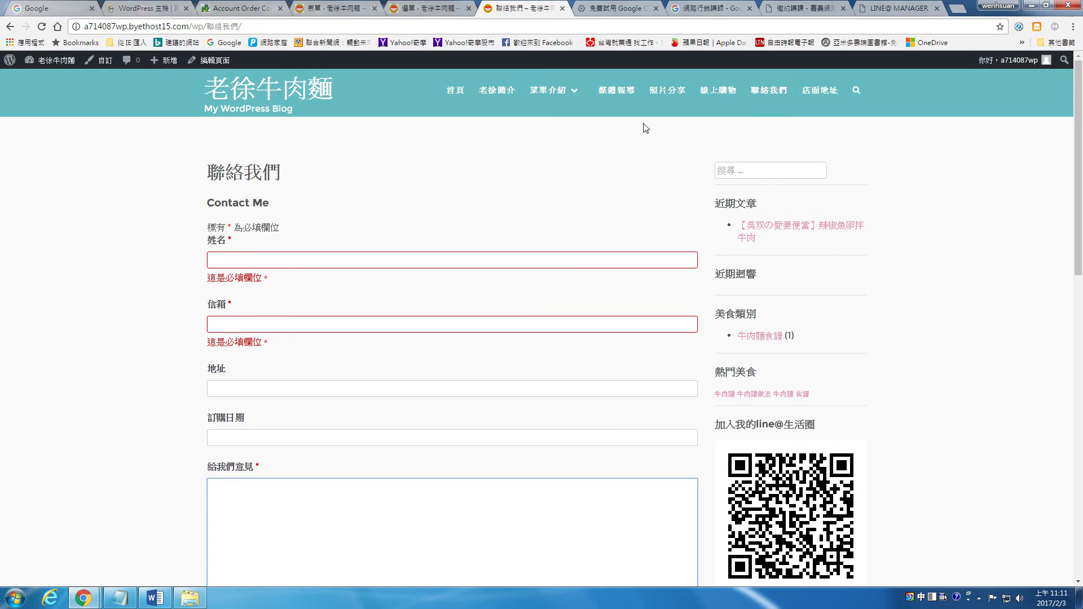
pyautogui.click(275, 82)
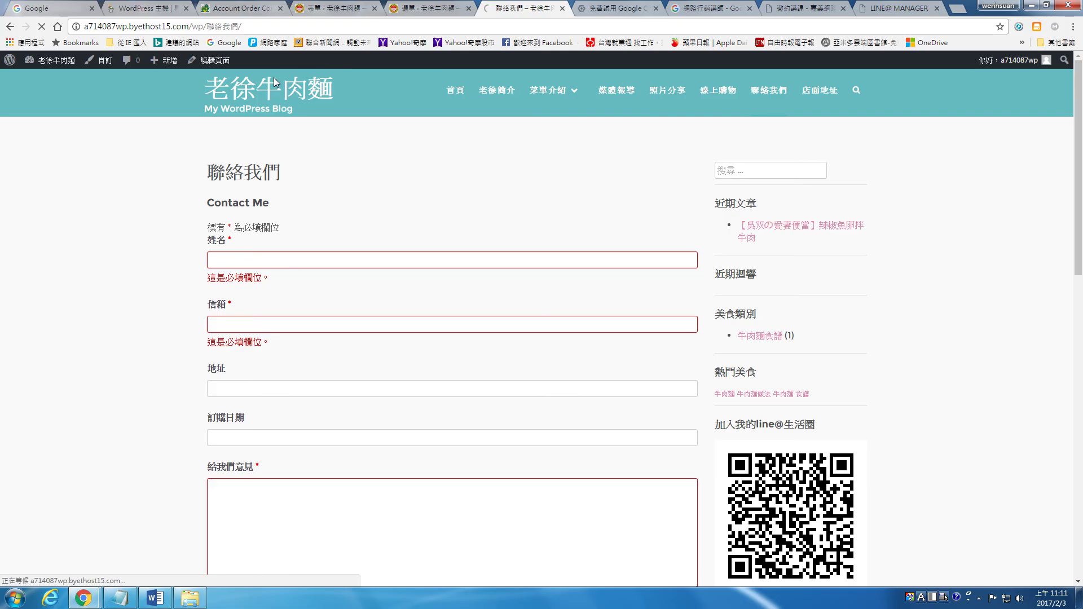
# Open the 聯絡我們 page from the site menu and reload it
pyautogui.scroll(-7, 527, 271)
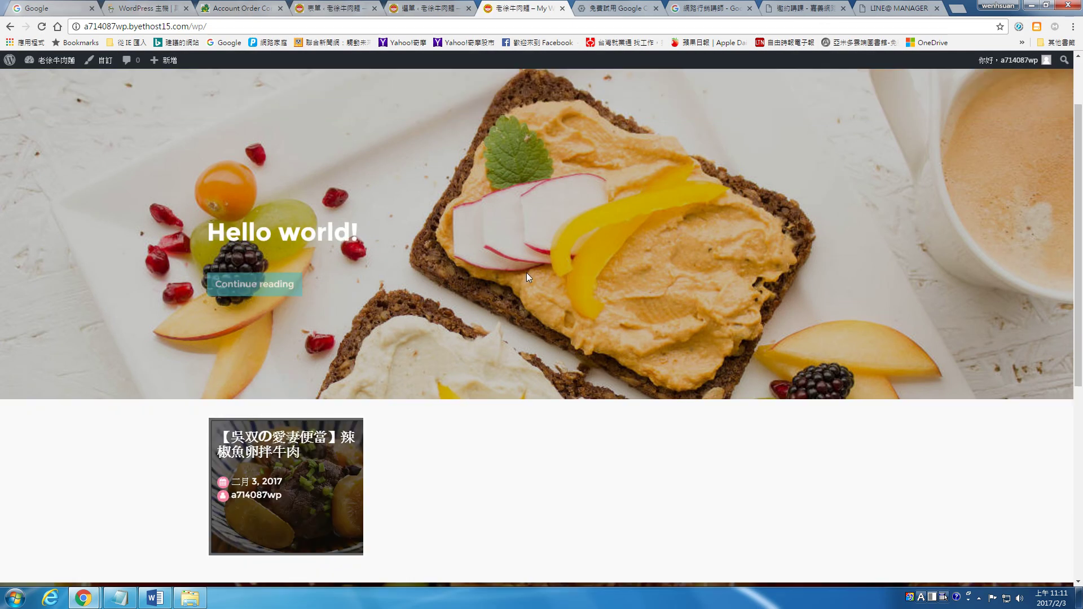
pyautogui.scroll(8, 527, 269)
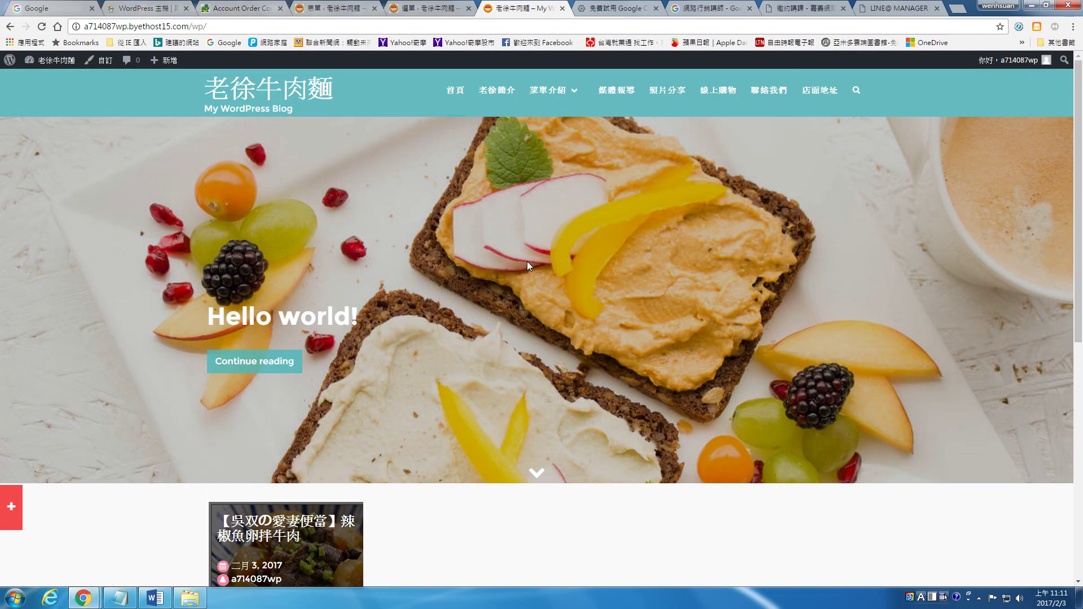
pyautogui.click(771, 89)
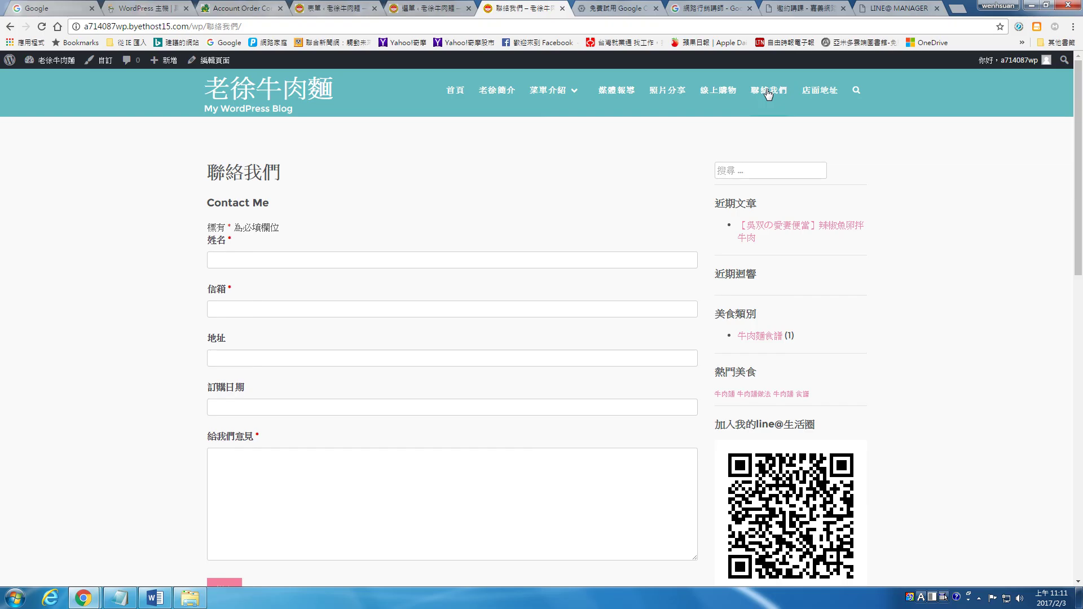
pyautogui.click(767, 90)
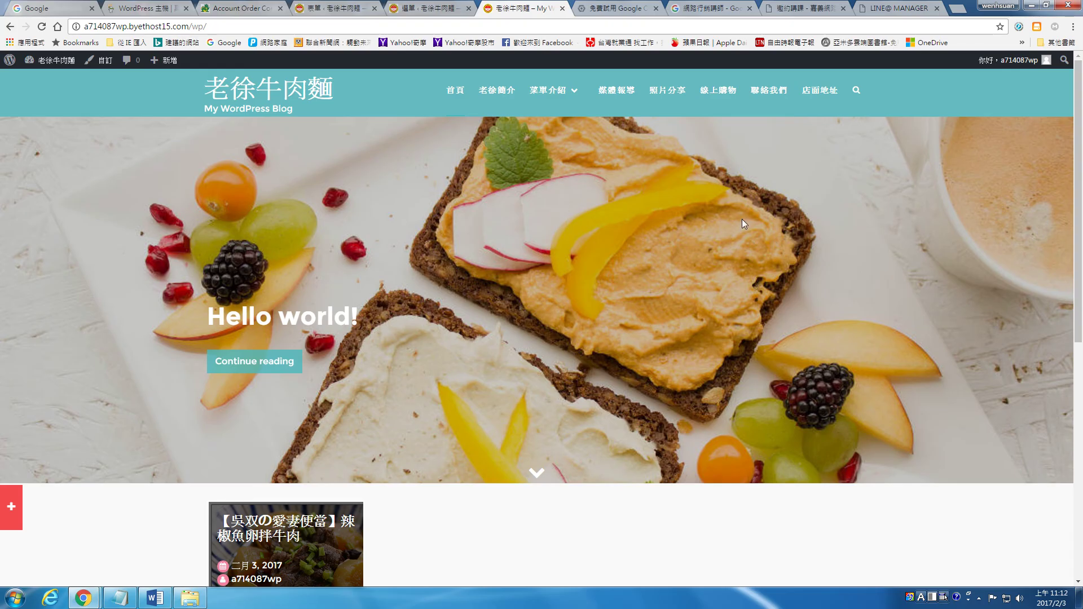
pyautogui.click(765, 94)
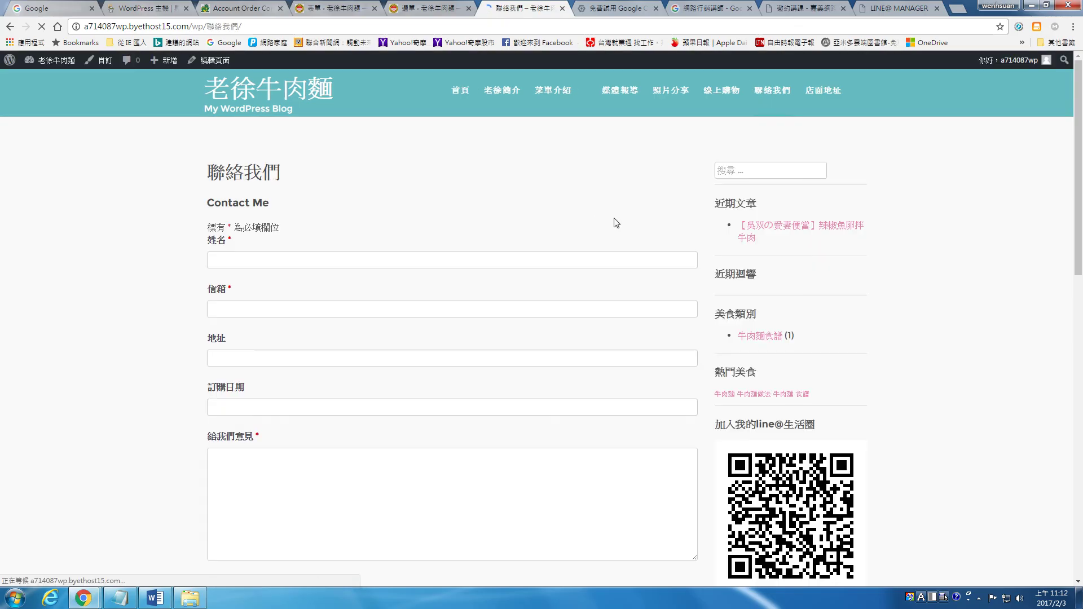
# Browse from the home page to the beef bento post and back home
pyautogui.scroll(-2, 618, 222)
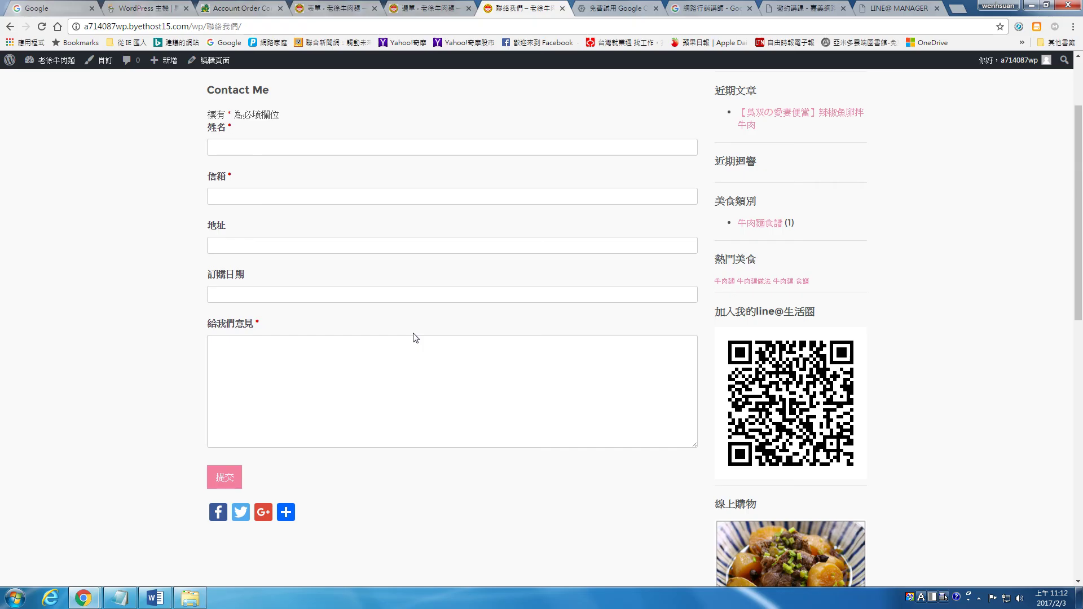
pyautogui.scroll(2, 414, 338)
pyautogui.click(294, 100)
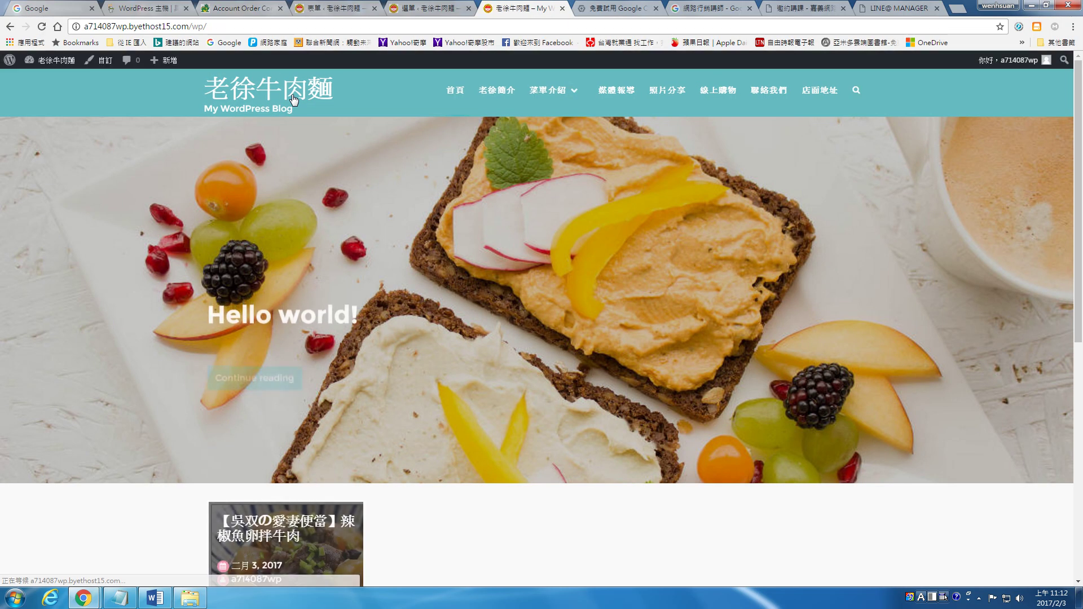
pyautogui.scroll(-6, 610, 158)
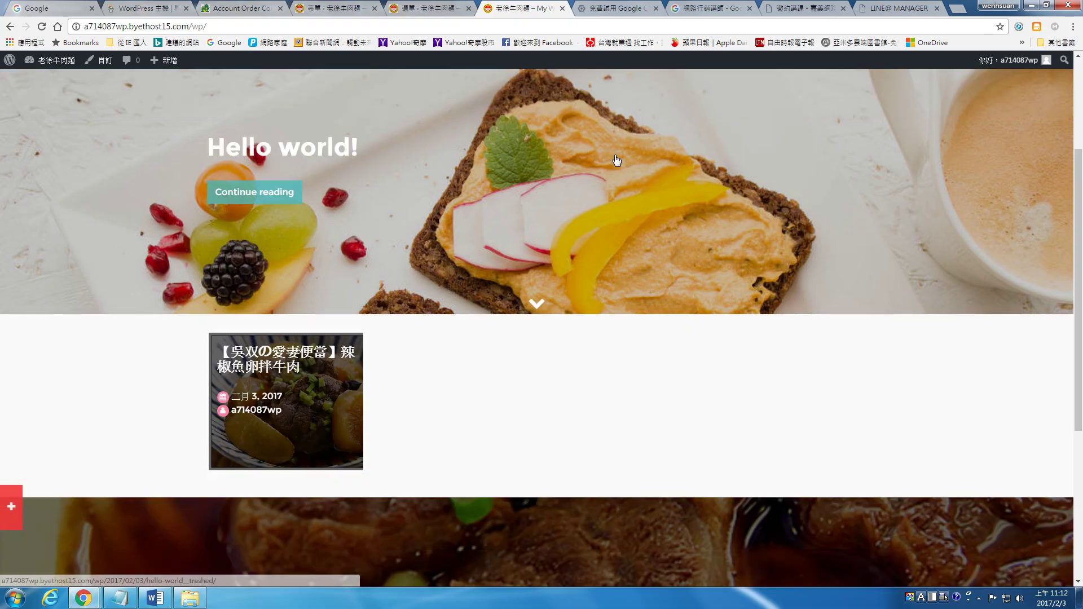
pyautogui.click(339, 237)
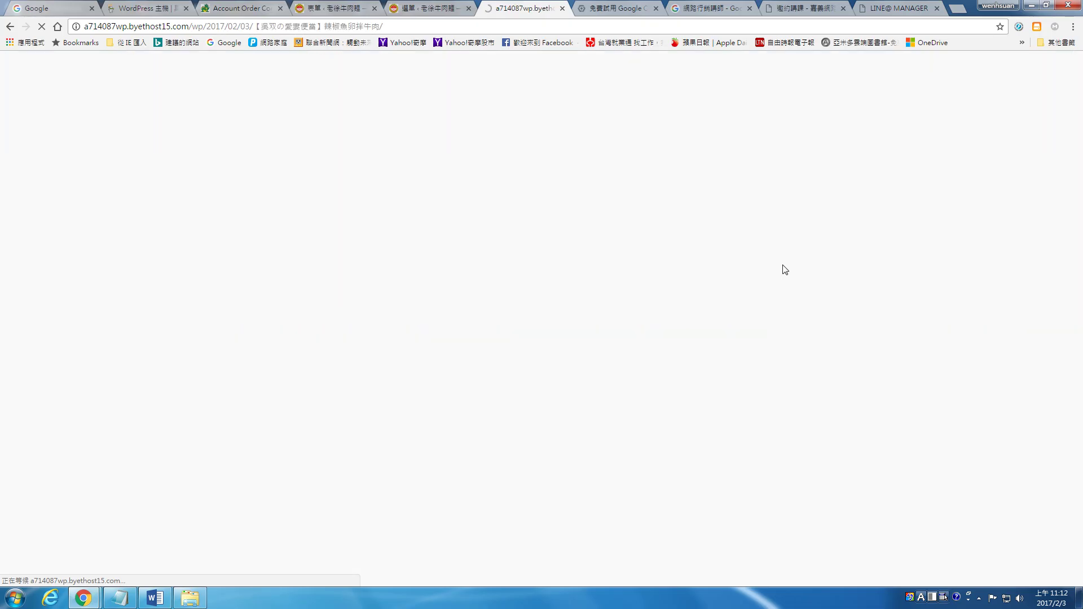
pyautogui.scroll(-7, 586, 260)
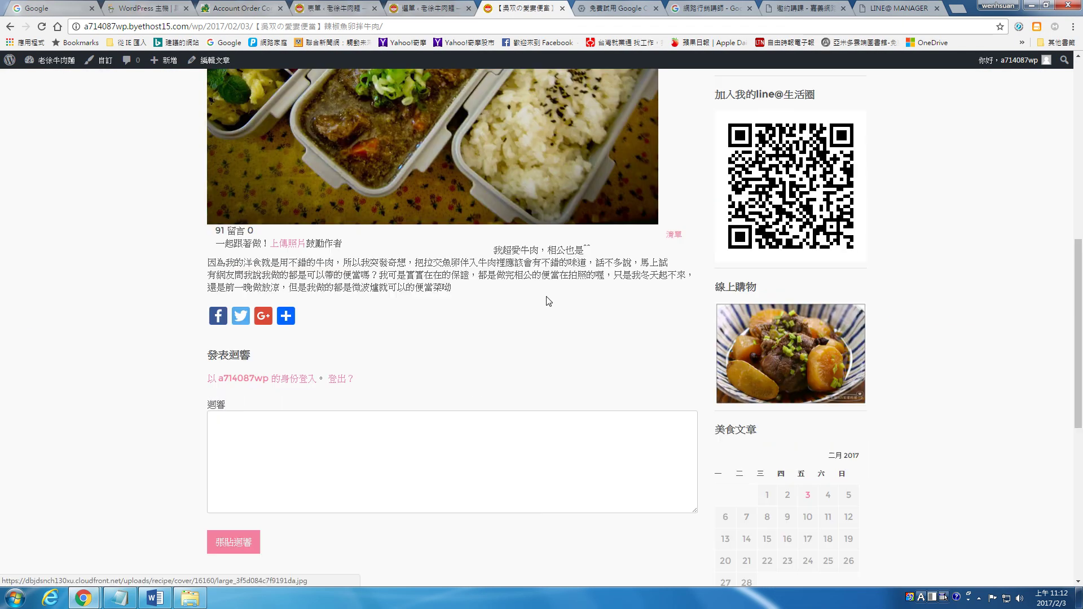
pyautogui.moveTo(285, 319)
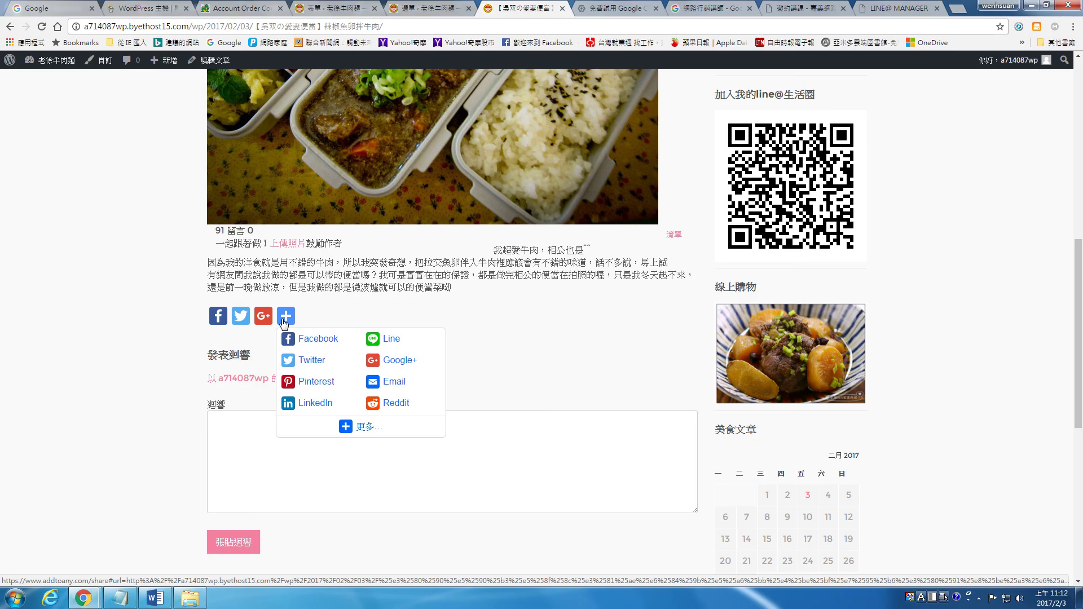
pyautogui.scroll(8, 335, 192)
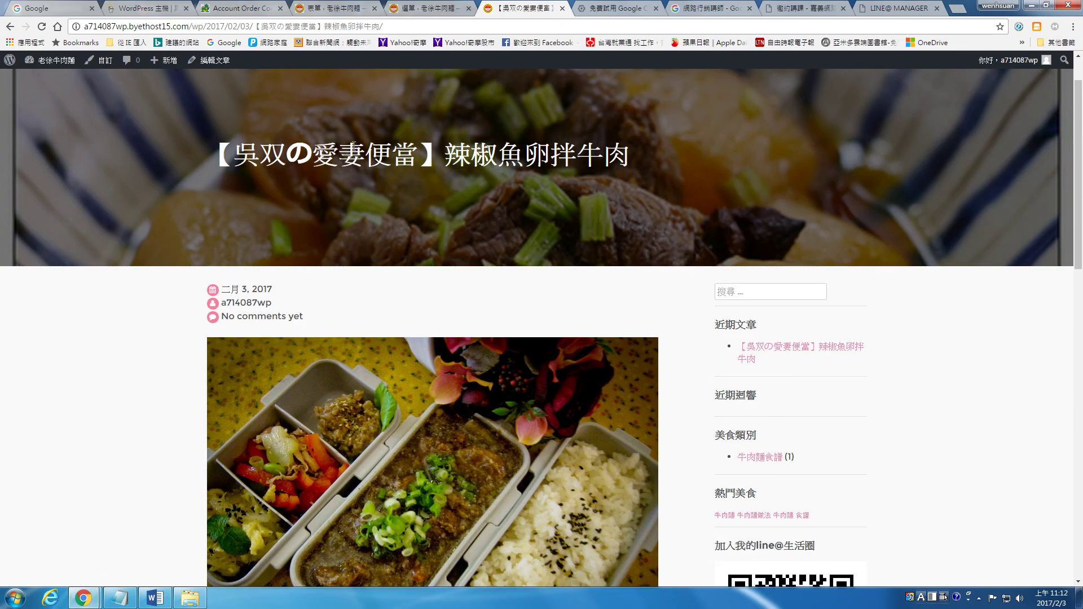
pyautogui.scroll(1, 243, 85)
pyautogui.click(249, 93)
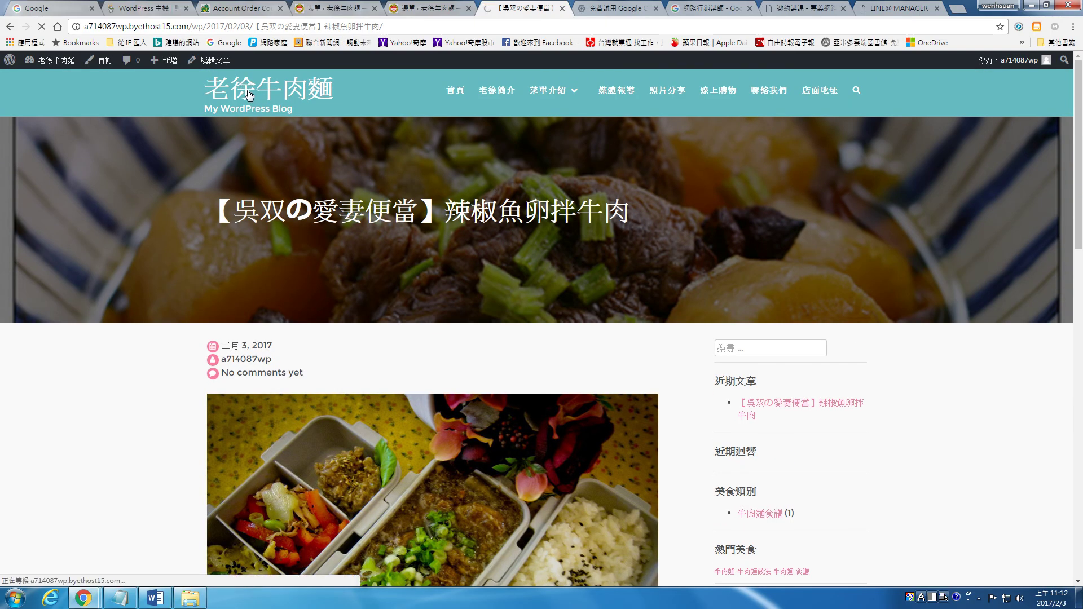
# Check the recent posts panel, go back, then open 聯絡我們 and 店面地址 from the menu
pyautogui.scroll(-5, 60, 308)
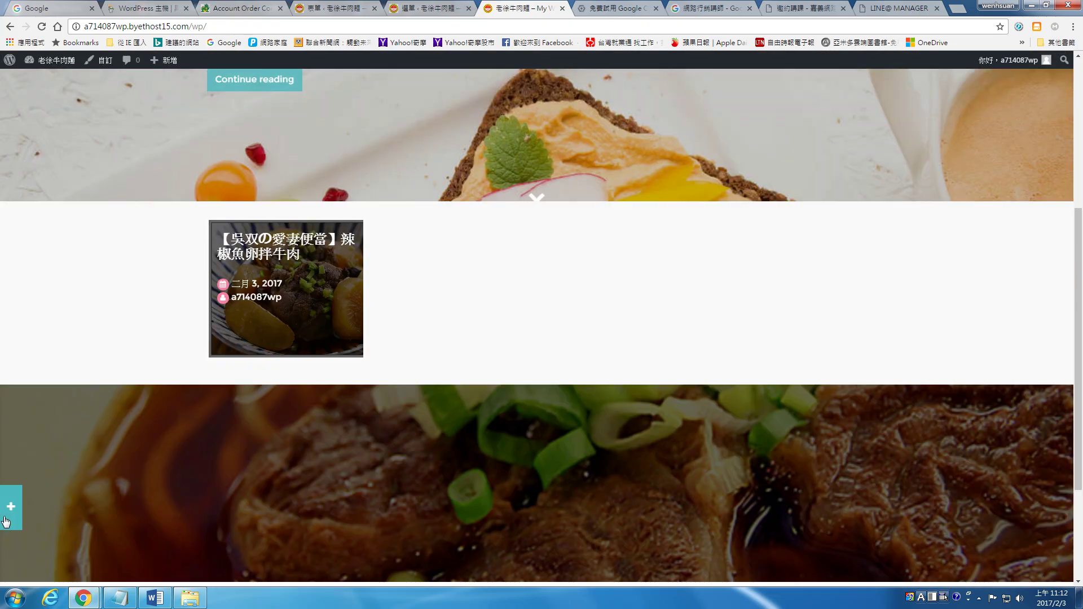
pyautogui.click(10, 511)
pyautogui.scroll(3, 347, 243)
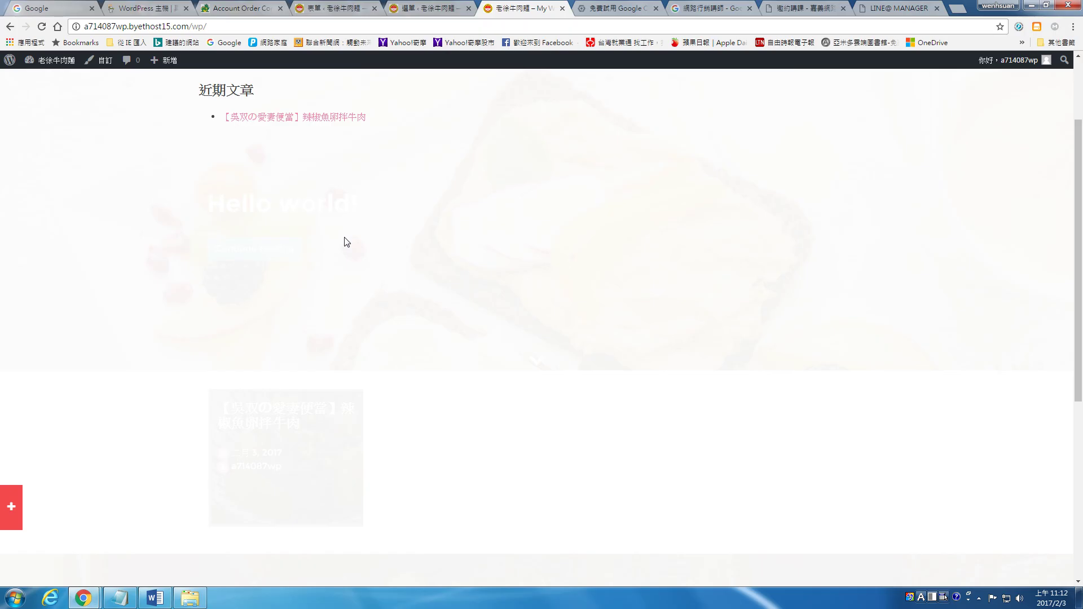
pyautogui.click(11, 27)
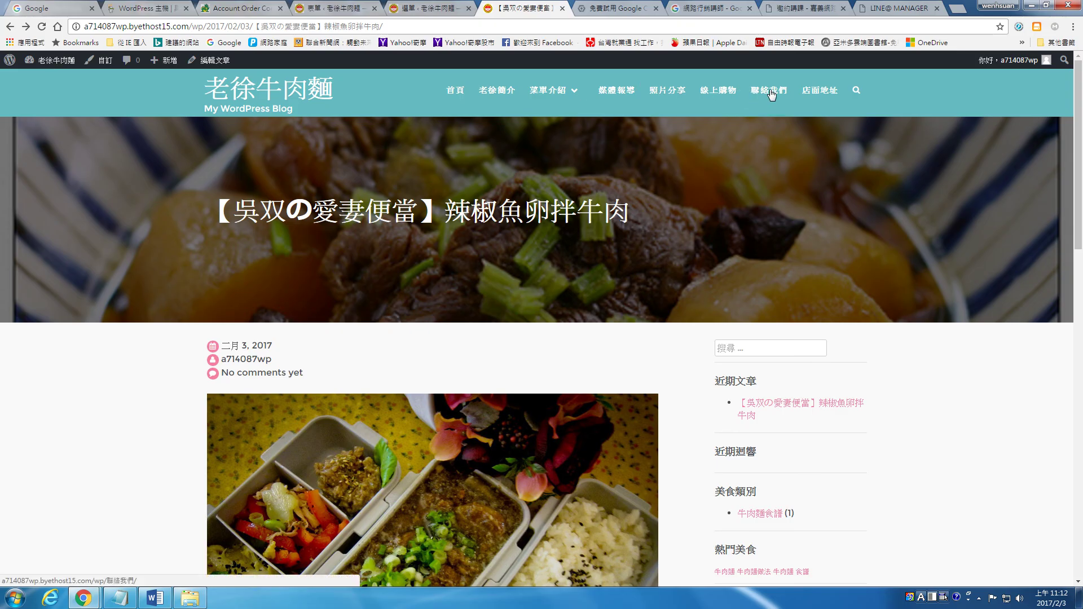
pyautogui.click(770, 89)
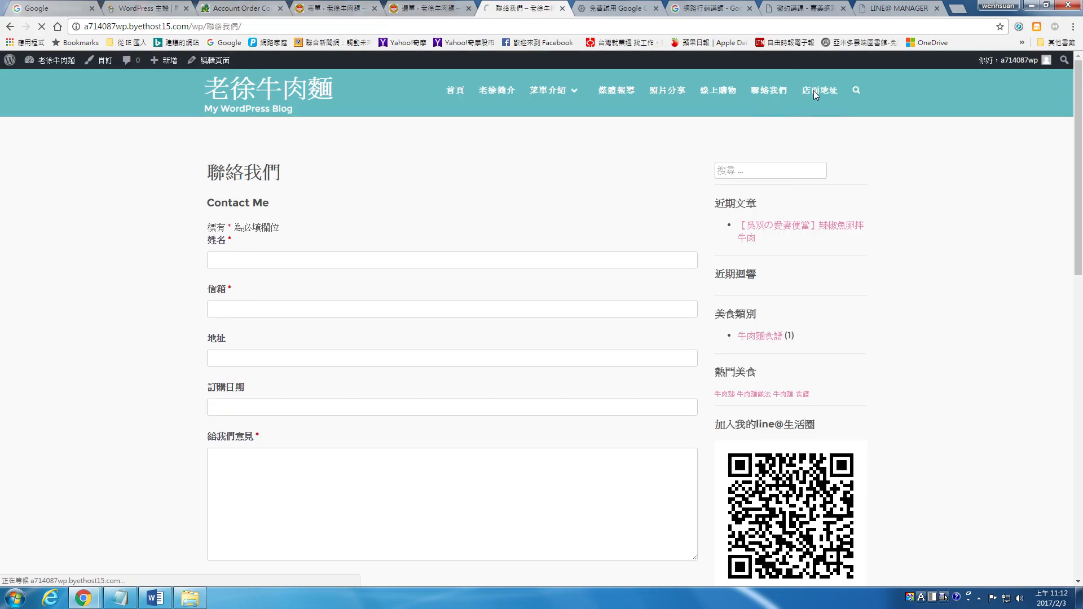
pyautogui.click(814, 90)
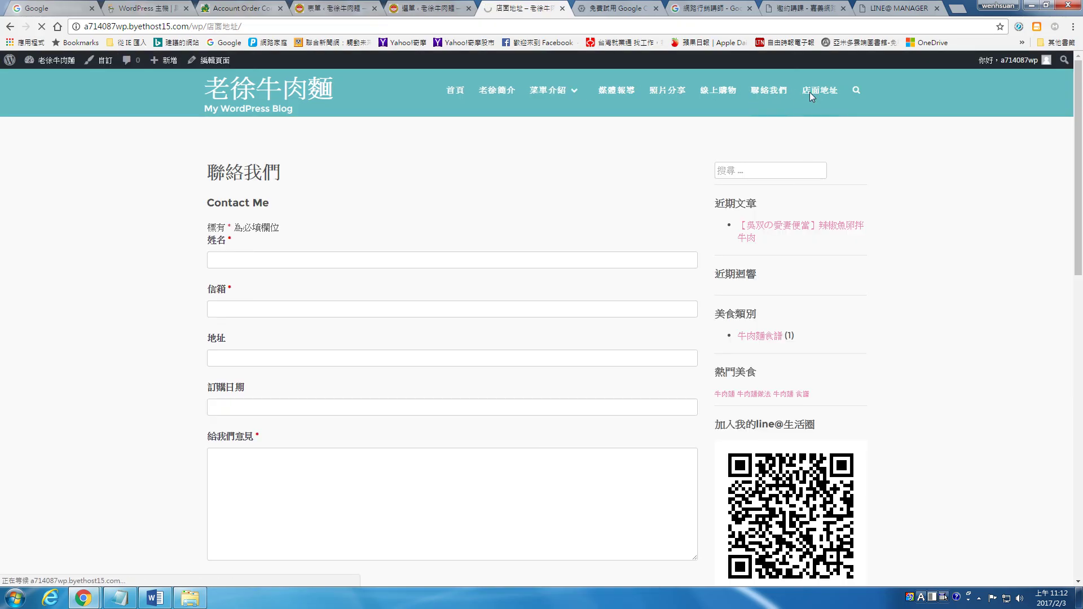